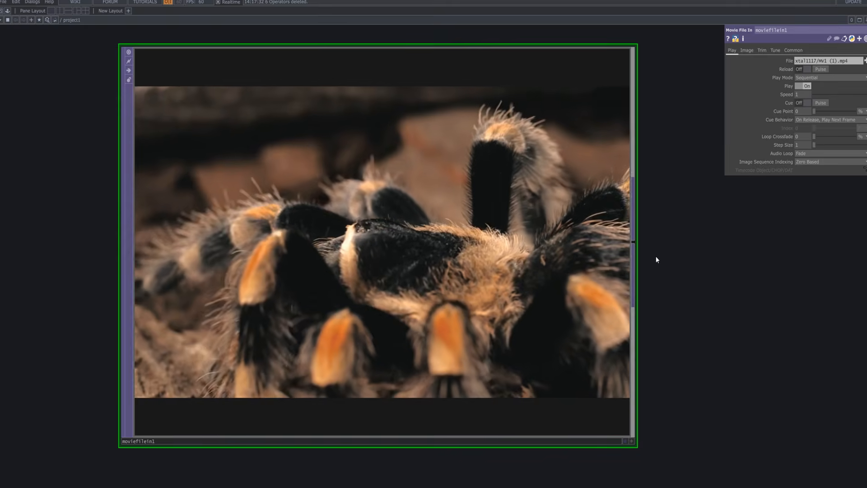
Add an Info CHOP above the moviefilein1 node.
scroll(656, 255, "down", 6)
left_click_drag(524, 227, 367, 206)
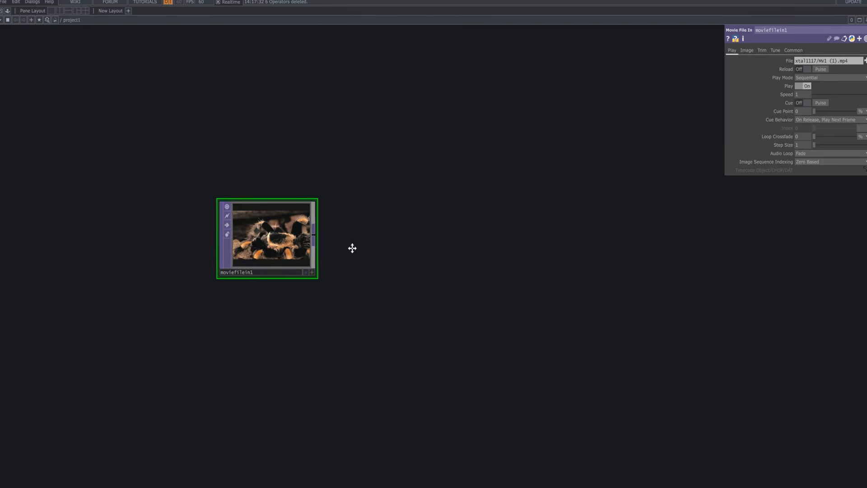
key("Tab")
left_click(156, 17)
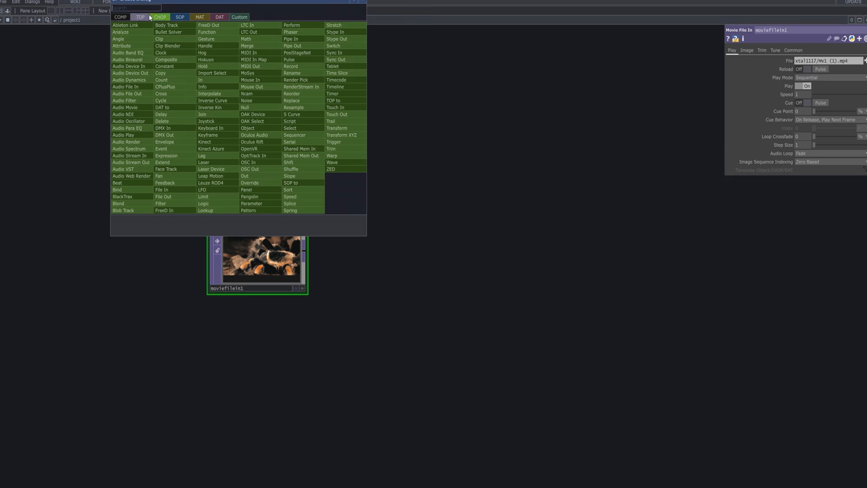
type("in")
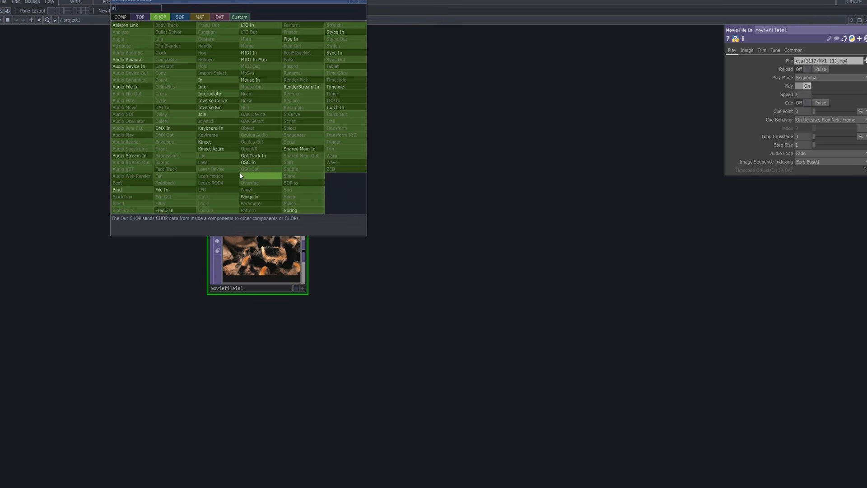
type("f")
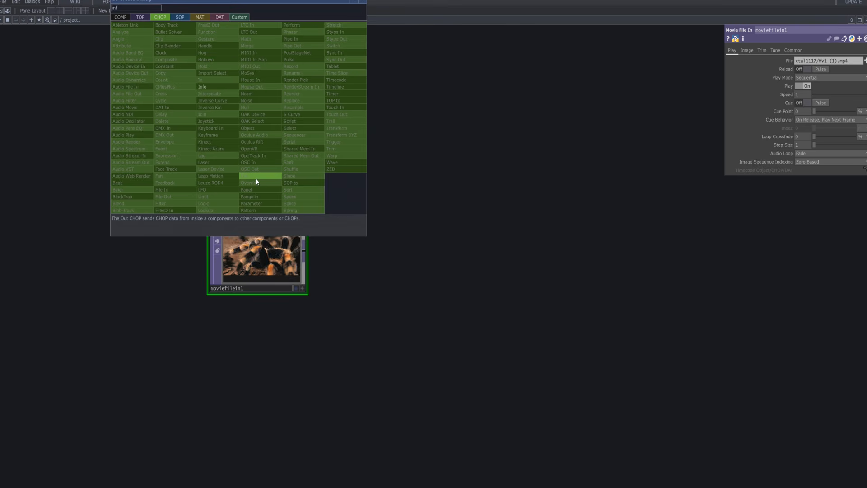
type("o")
left_click(205, 86)
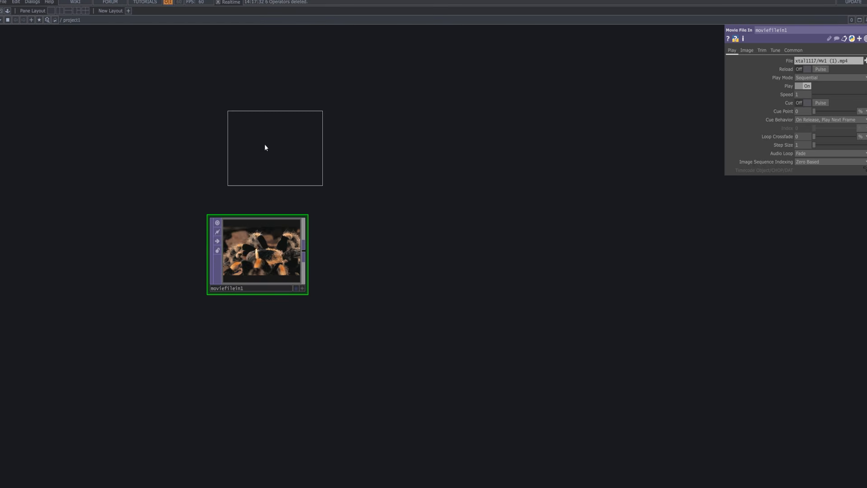
left_click(255, 140)
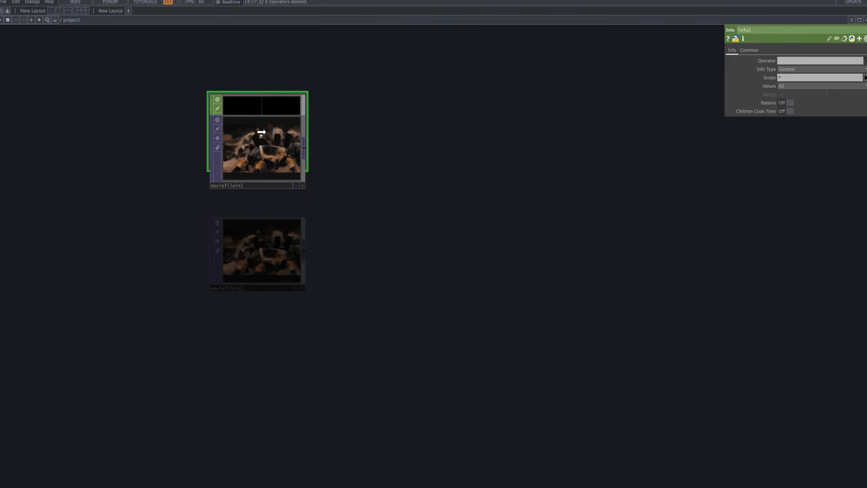
Assign moviefilein1 as the Info CHOP's operator and limit its scope to the resx and resy channels.
left_click_drag(261, 133, 266, 133)
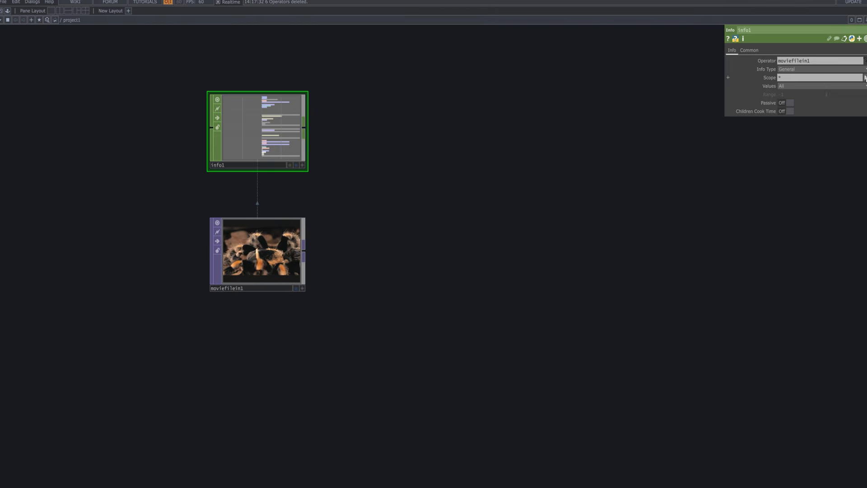
left_click(865, 77)
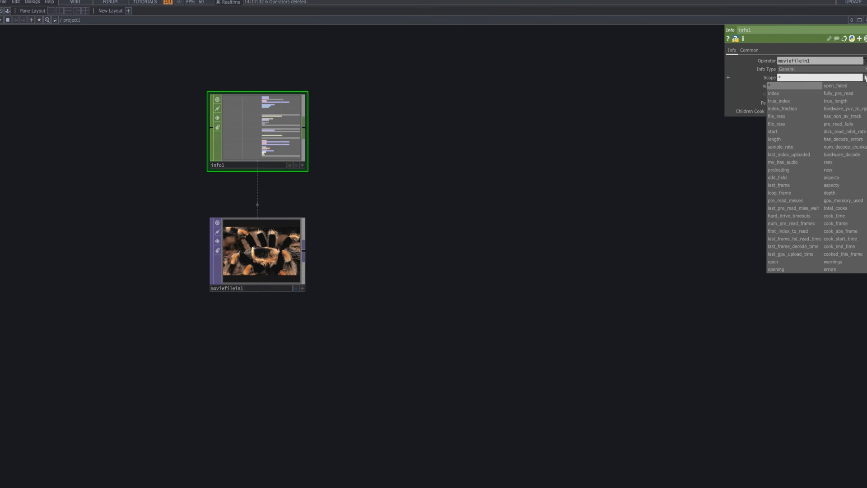
left_click(846, 162)
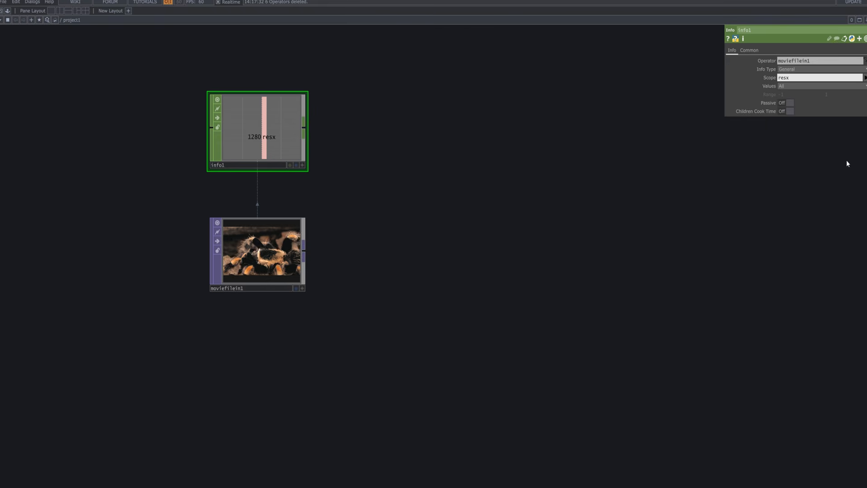
left_click(865, 77)
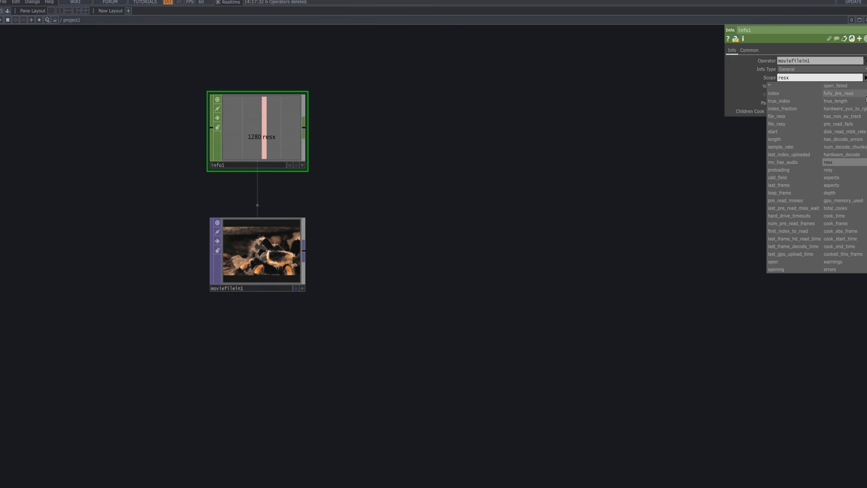
left_click(847, 167)
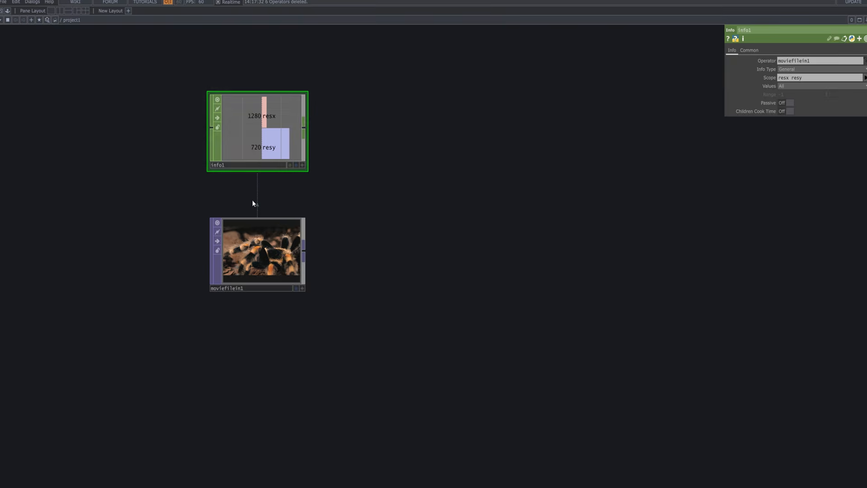
Add a Null TOP connected to the output of moviefilein1.
scroll(309, 249, "up", 3)
left_click_drag(309, 249, 215, 285)
right_click(210, 283)
type("null")
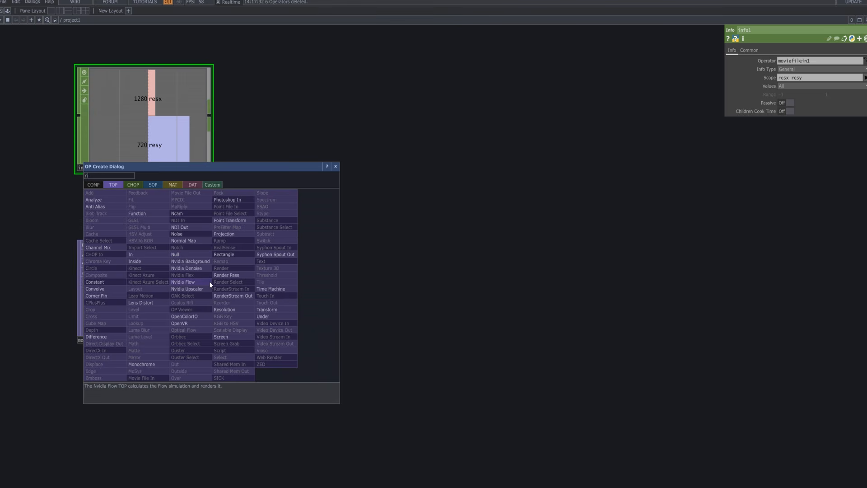
left_click(186, 255)
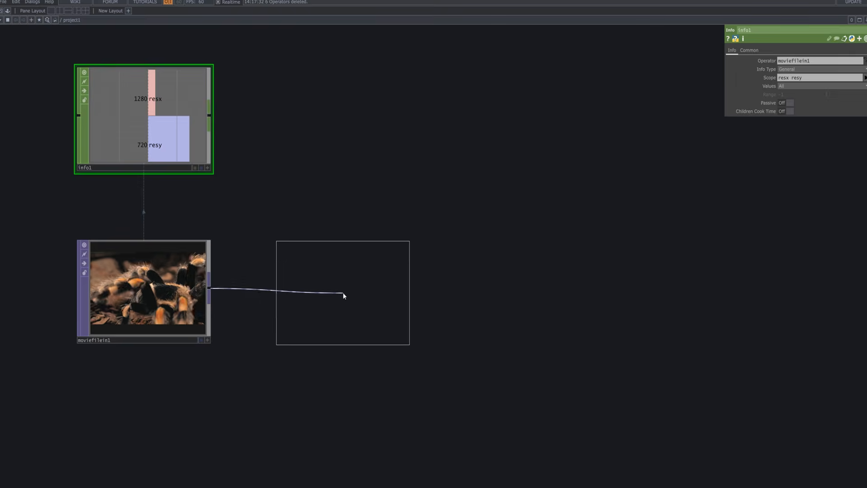
left_click(343, 291)
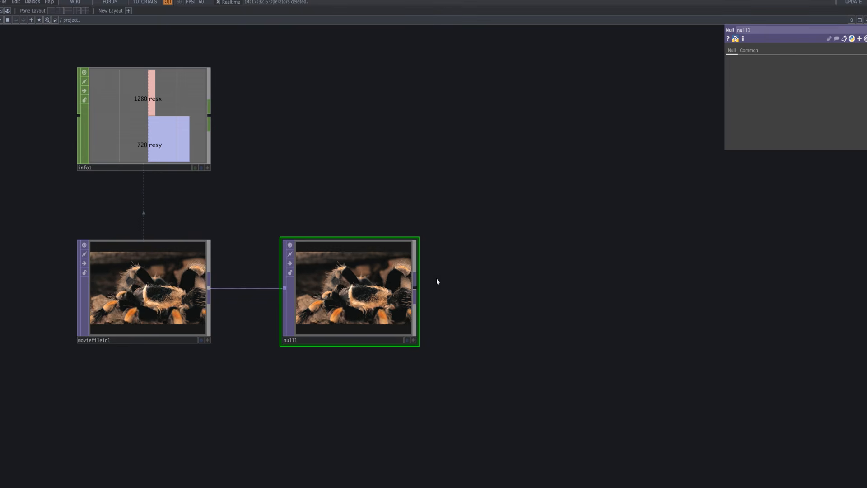
Add a Resolution TOP connected after null1.
key("Tab")
type("res")
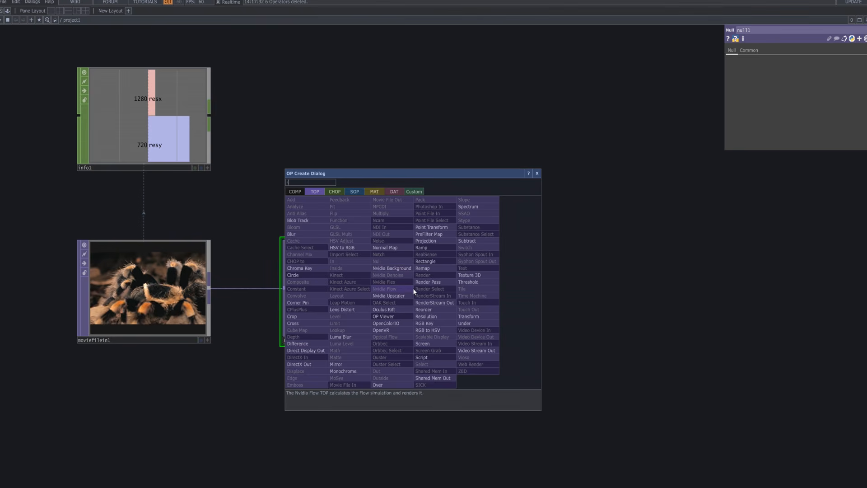
left_click(433, 316)
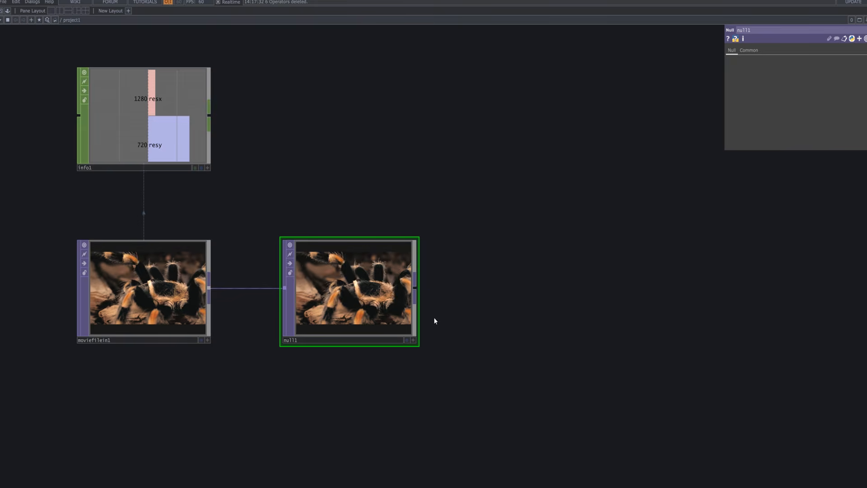
left_click(573, 294)
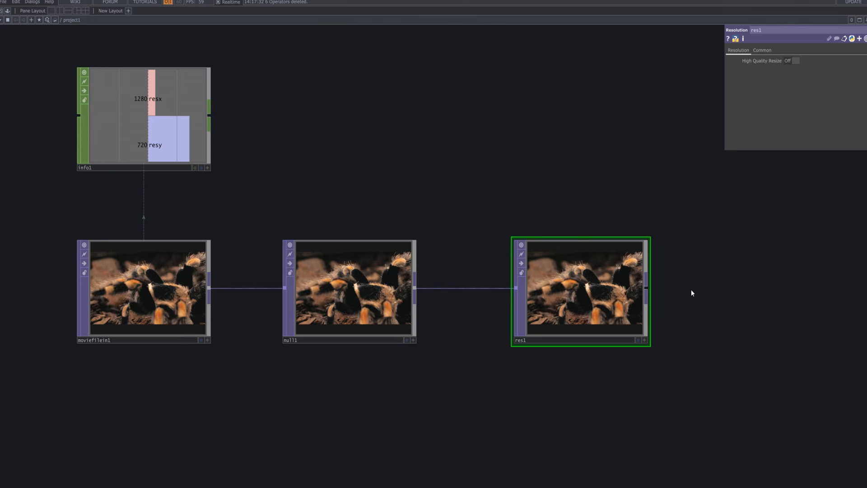
Set the Resolution TOP's output resolution to Custom Resolution.
left_click(762, 50)
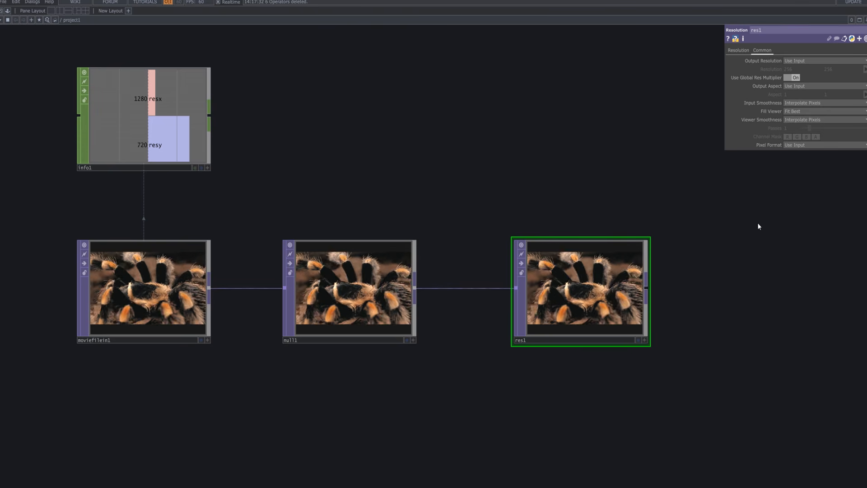
left_click(833, 60)
left_click(804, 140)
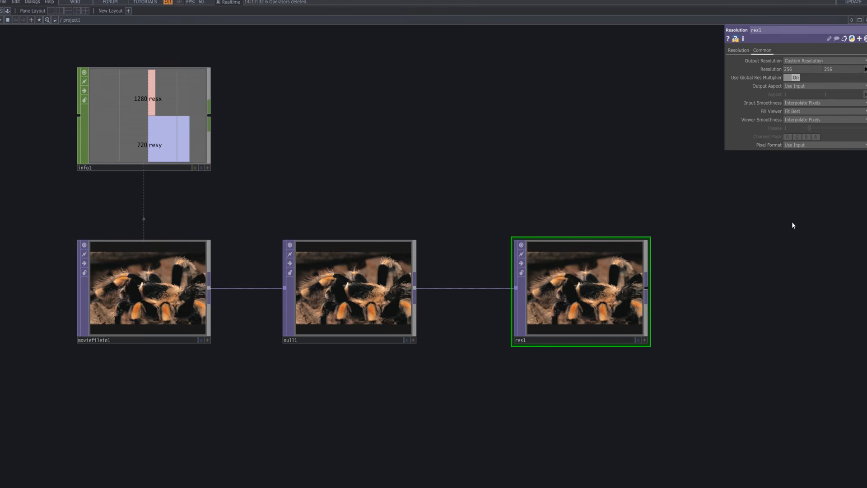
Add a Null CHOP connected to the output of info1.
right_click(212, 115)
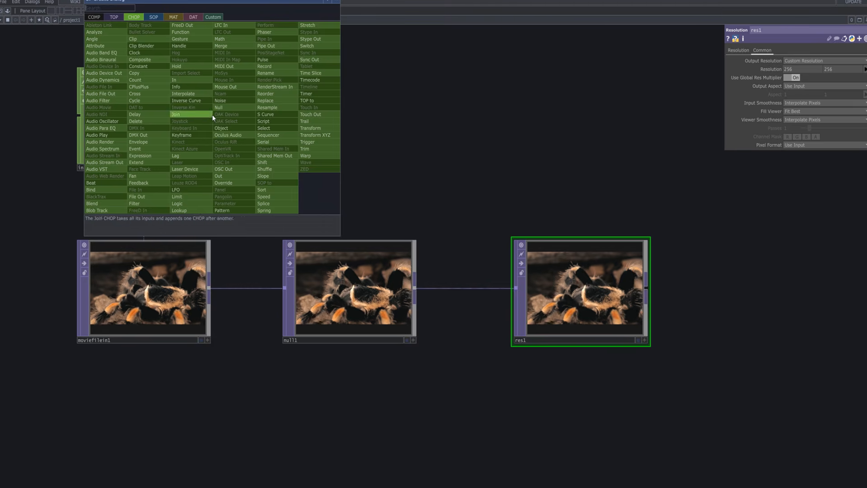
left_click(228, 108)
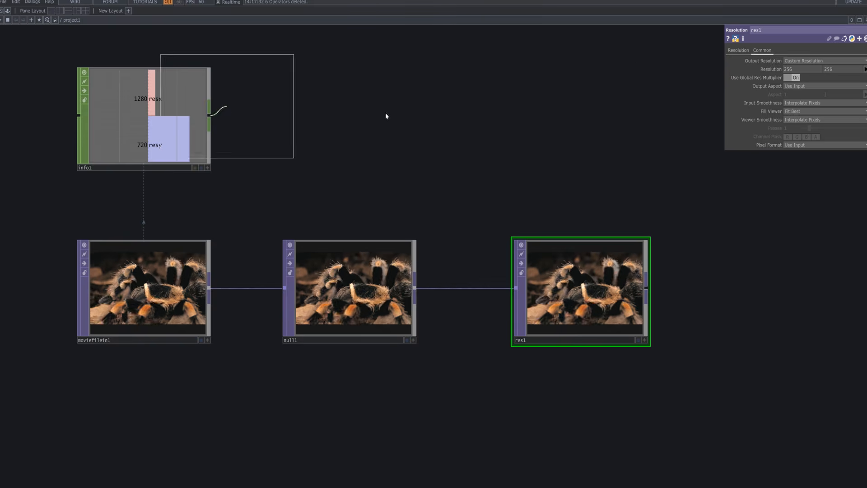
left_click(465, 117)
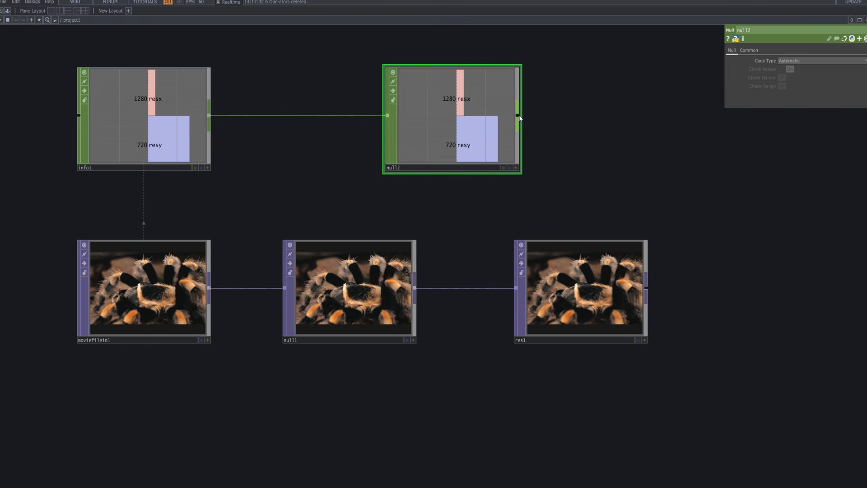
Add a Math CHOP connected after null2, and move null2 into line above null1.
right_click(520, 118)
type("ma")
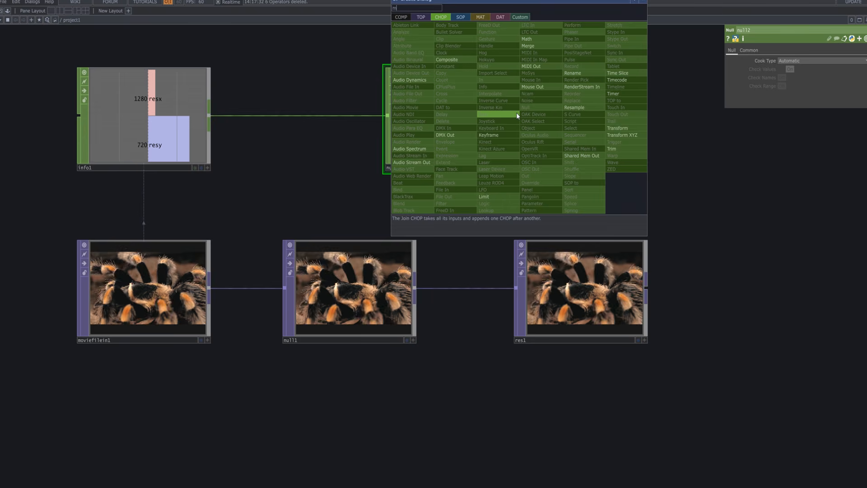
left_click(531, 41)
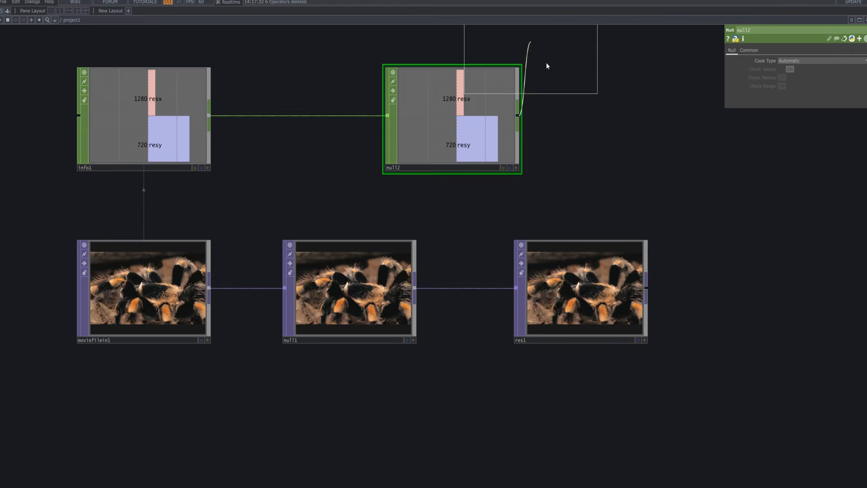
left_click(614, 118)
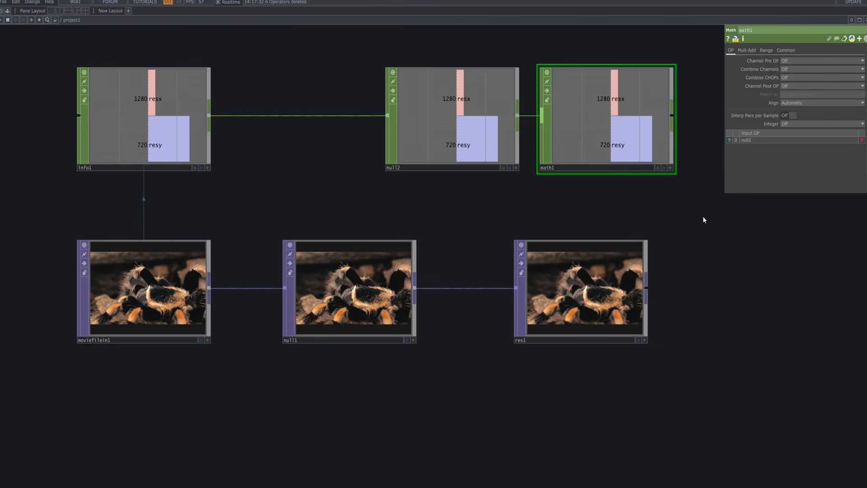
left_click_drag(494, 140, 303, 128)
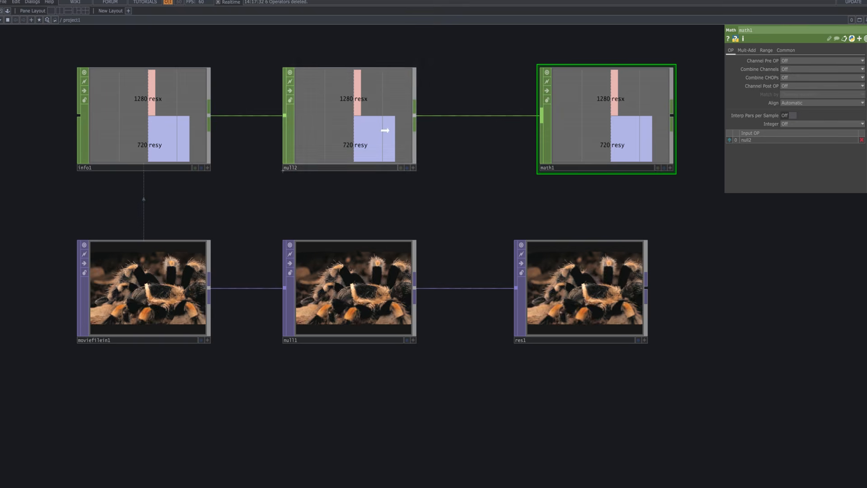
Set the Math CHOP's Multiply value to 0.05.
left_click_drag(695, 201, 624, 211)
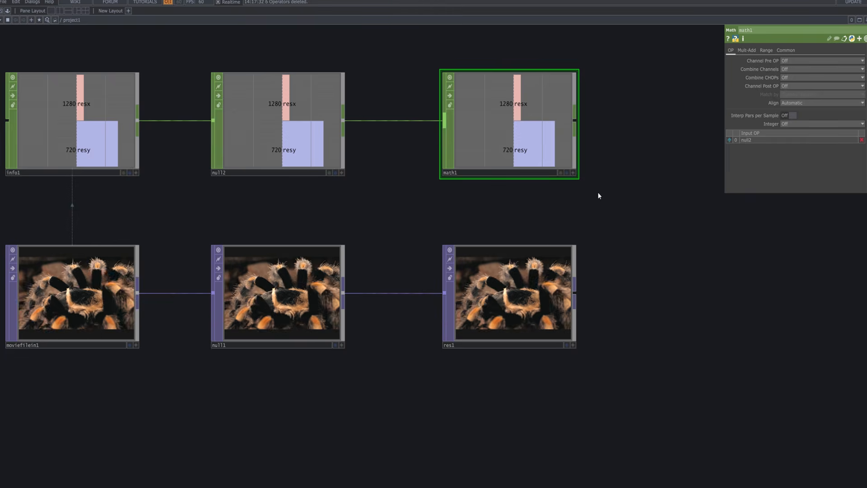
left_click(747, 50)
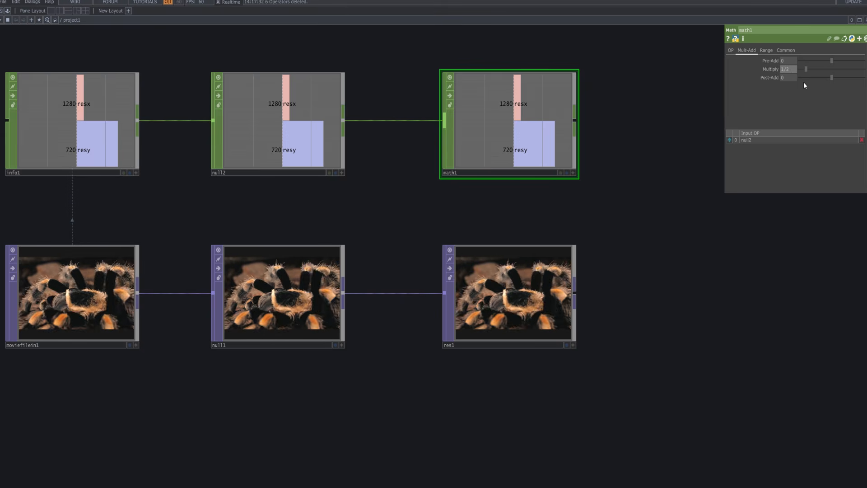
key("Return")
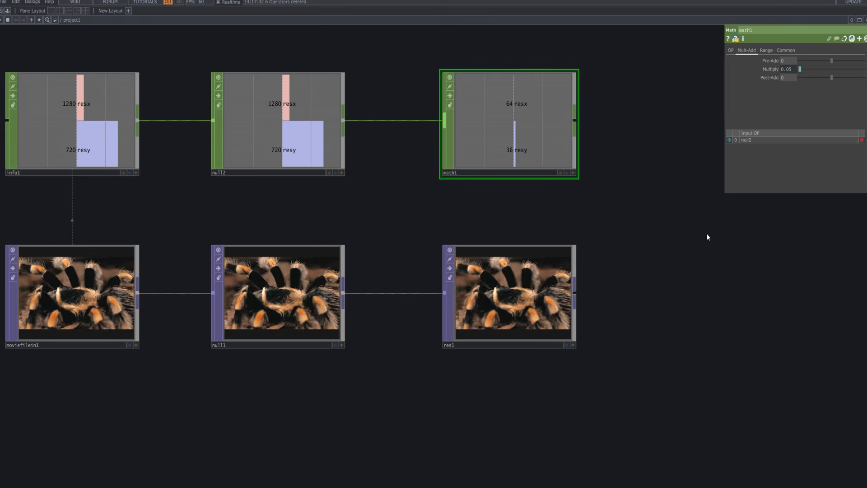
Make math1's viewer active and export its resx and resy channels to the width and height of res1's custom resolution.
left_click(573, 173)
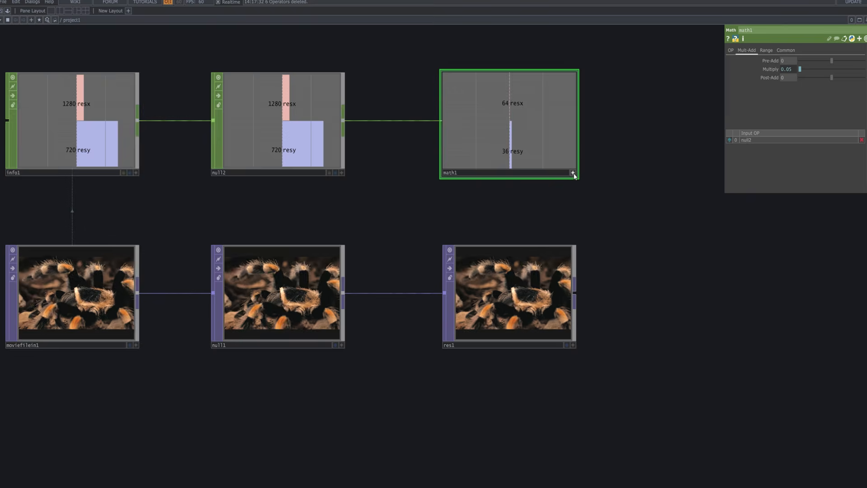
left_click(518, 300)
left_click(531, 104)
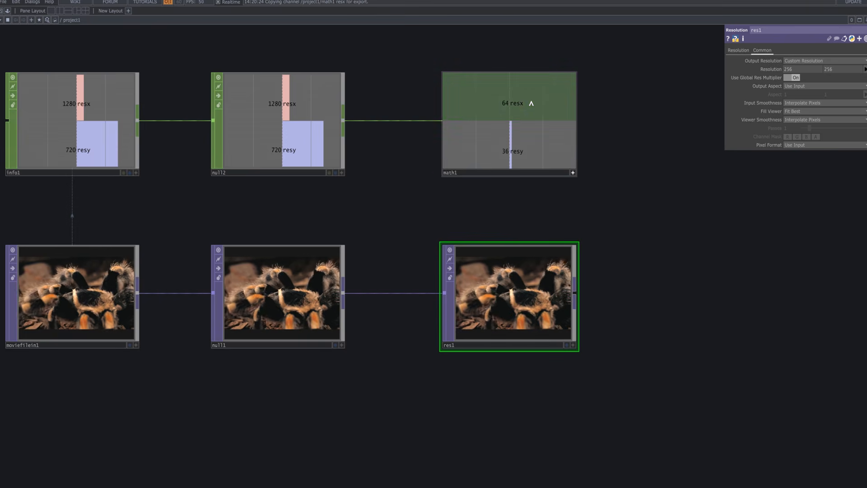
left_click_drag(657, 70, 801, 69)
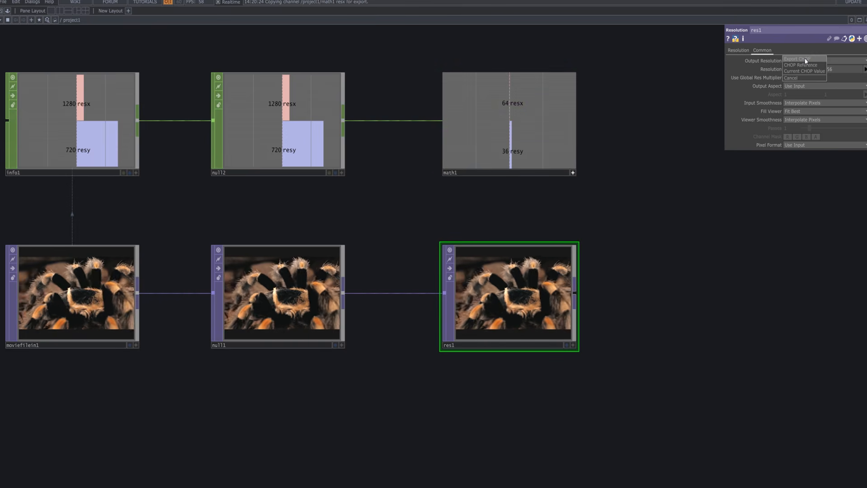
left_click(806, 59)
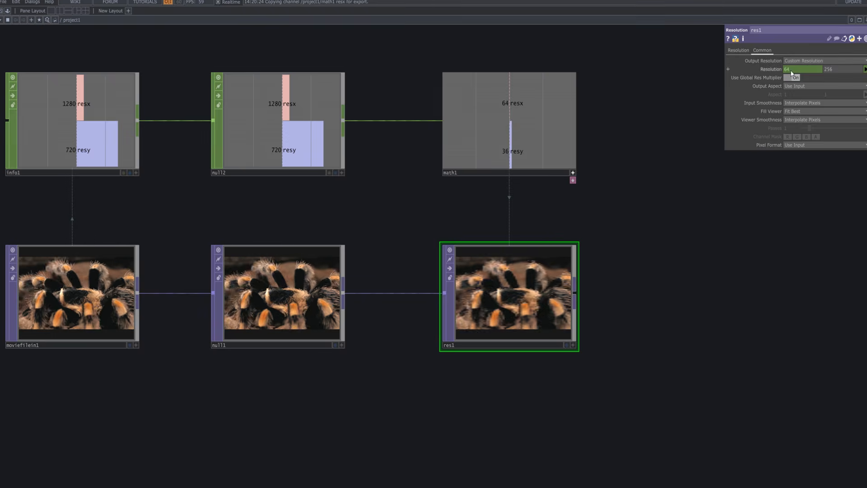
left_click_drag(528, 149, 838, 70)
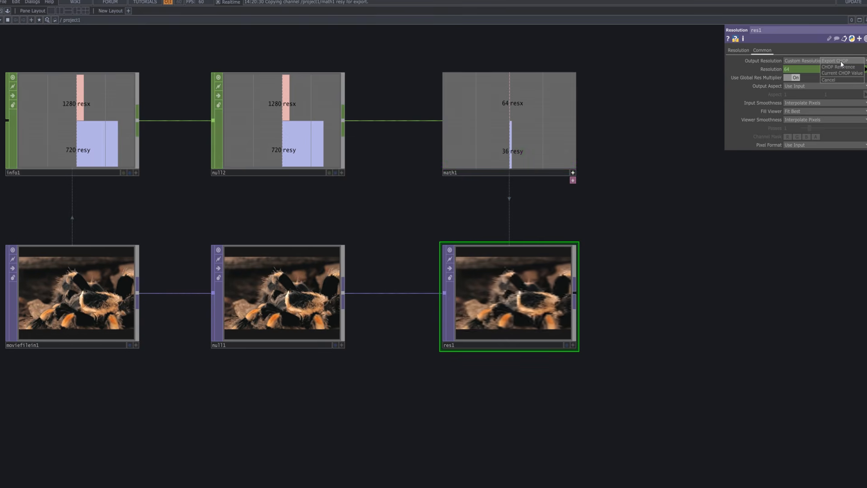
left_click(841, 61)
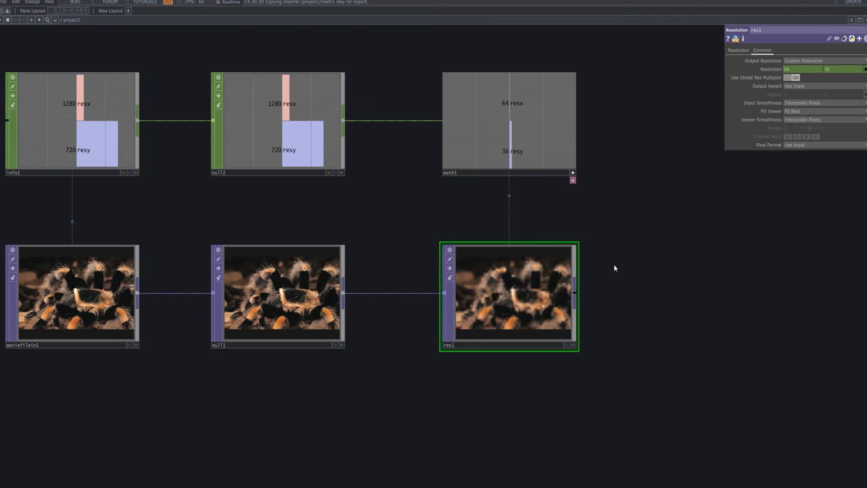
Deactivate math1's viewer and space out the network by moving null2, math1 and res1 further along their rows.
left_click(574, 172)
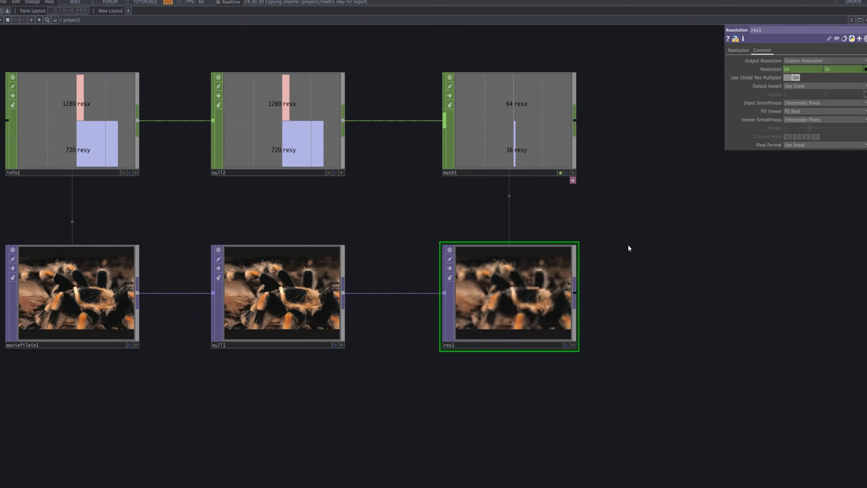
scroll(628, 246, "down", 5)
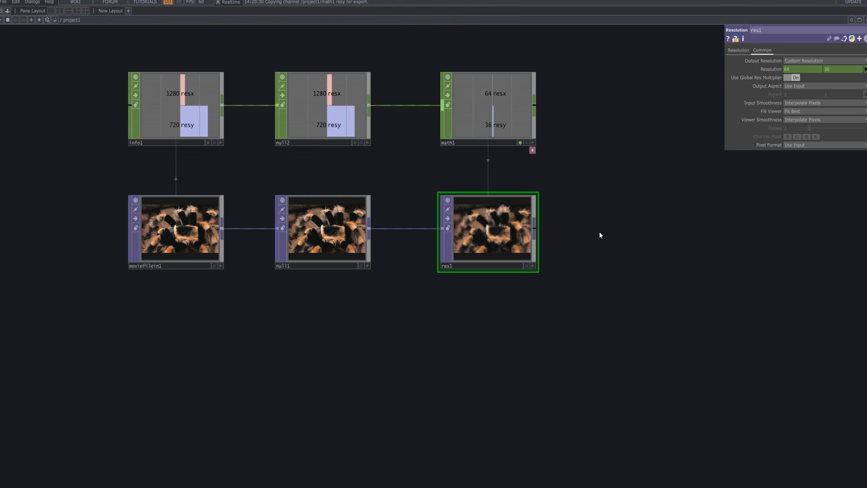
left_click_drag(362, 110, 417, 111)
right_click_drag(537, 176, 326, 77)
left_click_drag(367, 98, 386, 97)
left_click_drag(475, 241, 494, 241)
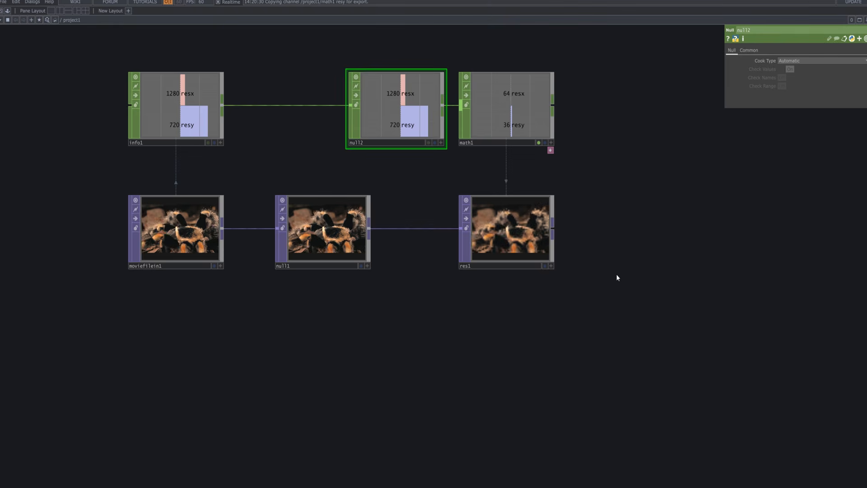
Add a Fit TOP connected after res1.
right_click(554, 231)
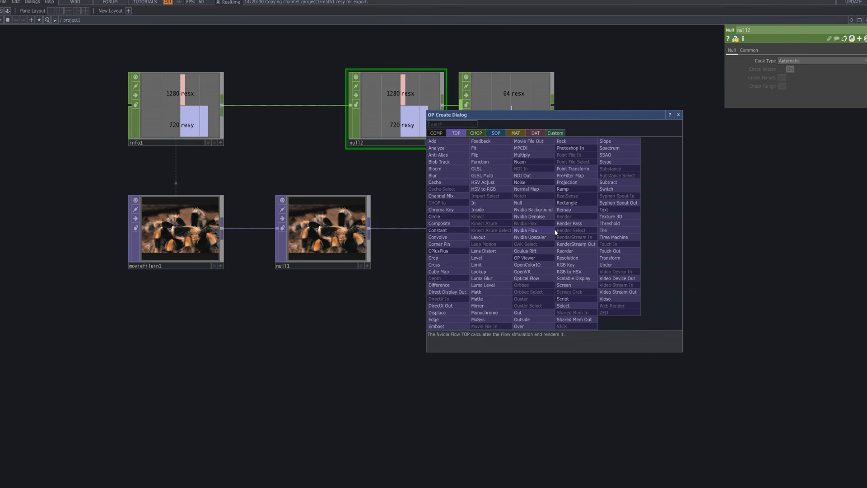
type("fit")
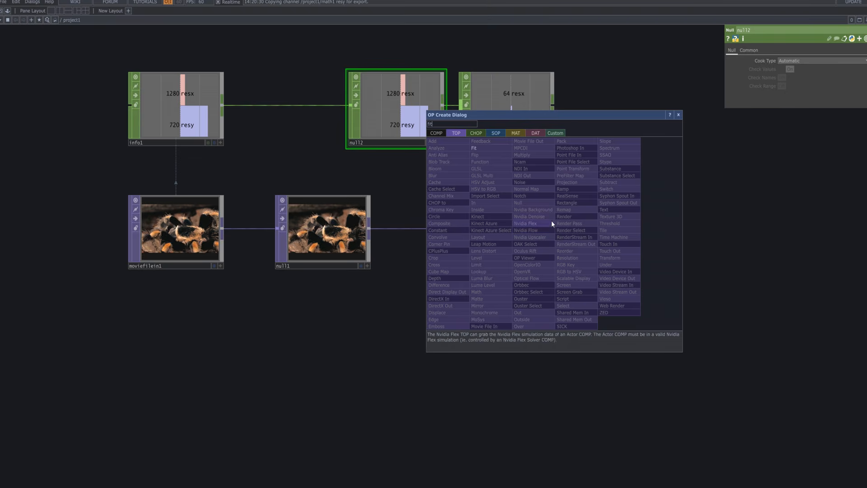
left_click(500, 150)
left_click(677, 236)
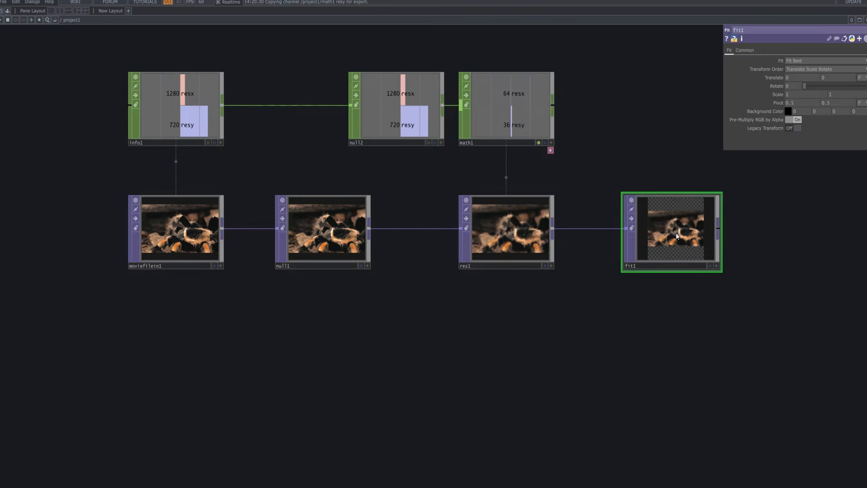
Make info1's viewer active and export its resx and resy channels to the width and height of fit1's resolution.
left_click(745, 50)
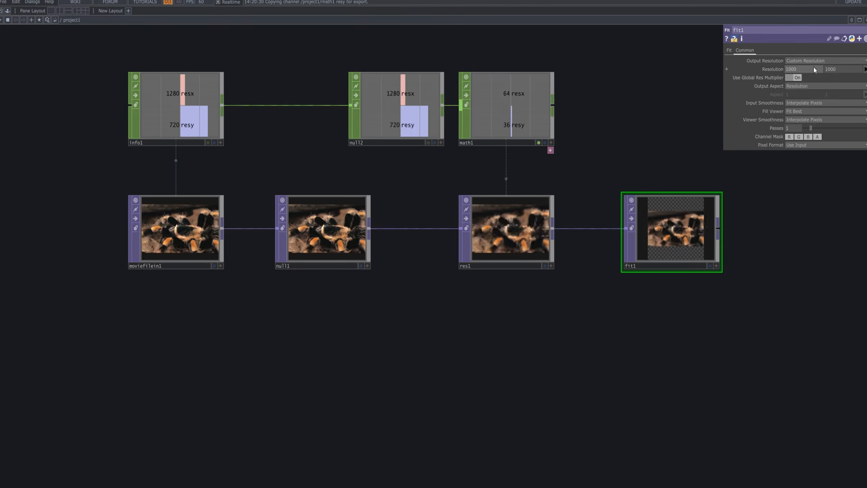
left_click(219, 144)
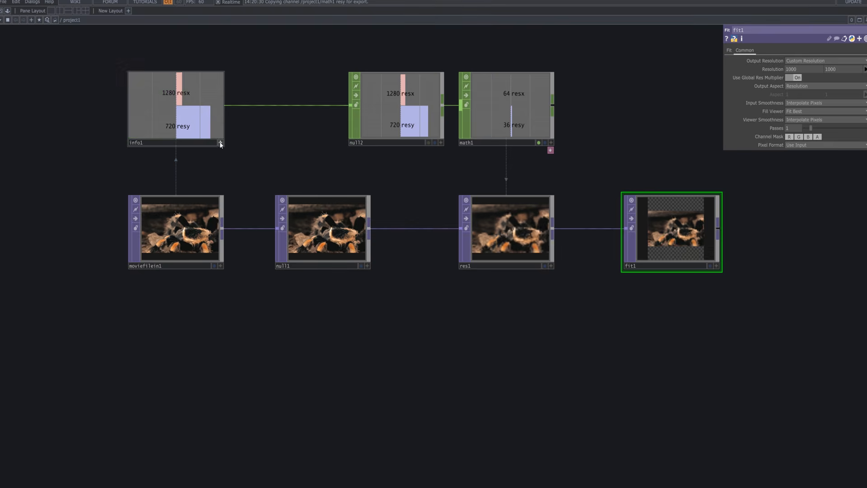
left_click_drag(183, 93, 805, 55)
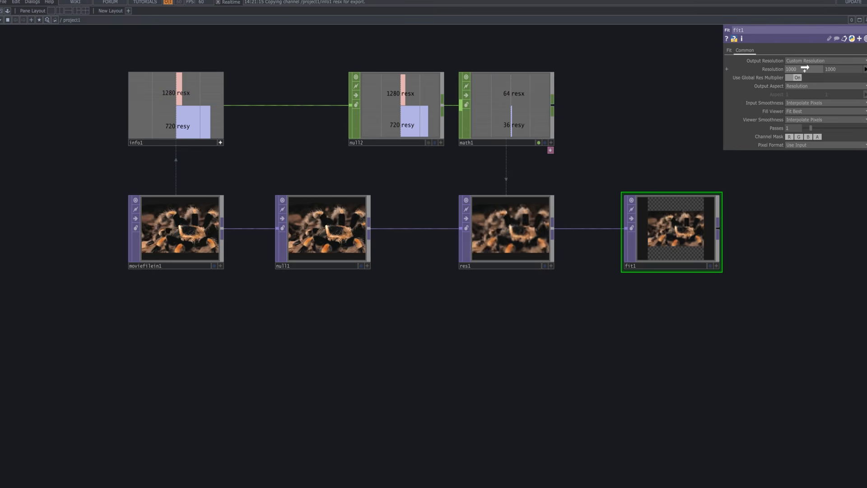
left_click(815, 59)
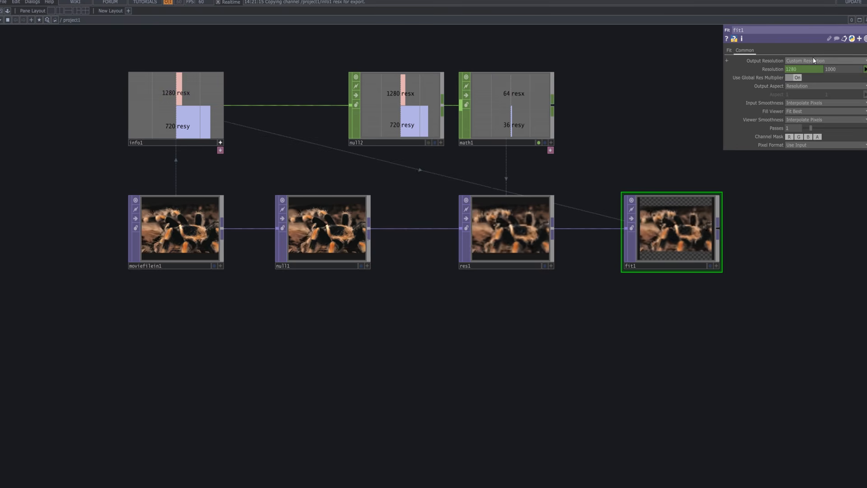
left_click_drag(184, 123, 725, 86)
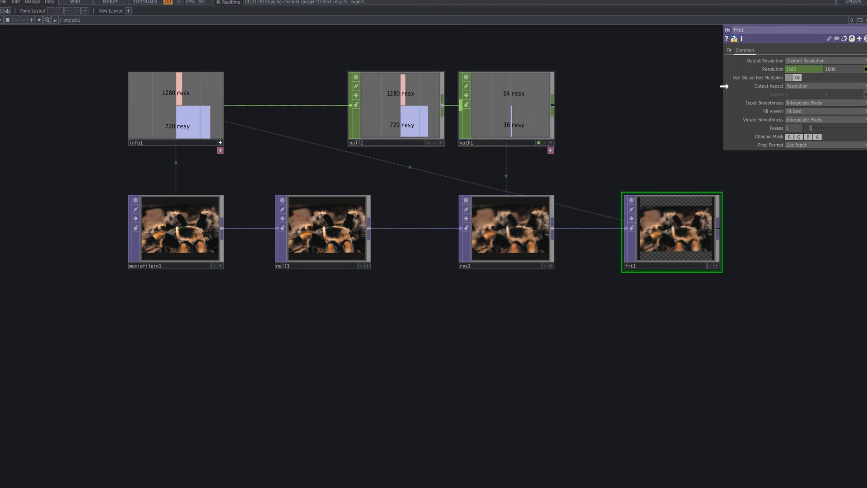
left_click(843, 61)
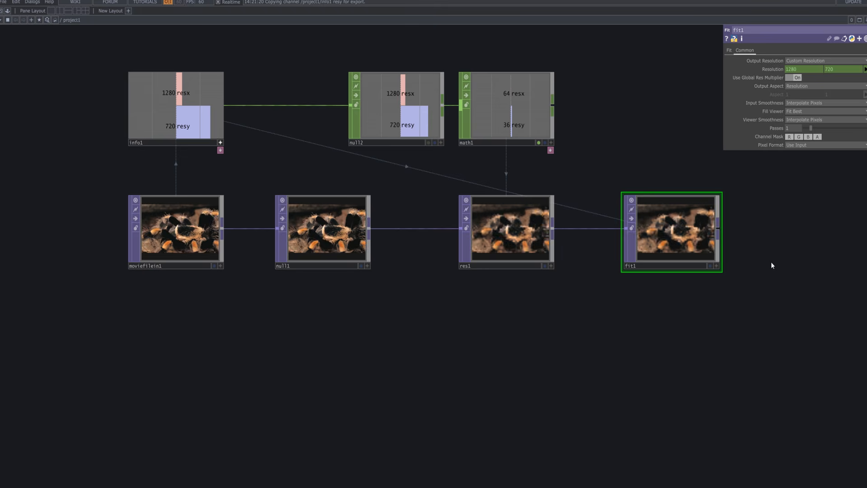
Set fit1's Input Smoothness and Viewer Smoothness to Nearest Pixel.
left_click(828, 104)
left_click(818, 111)
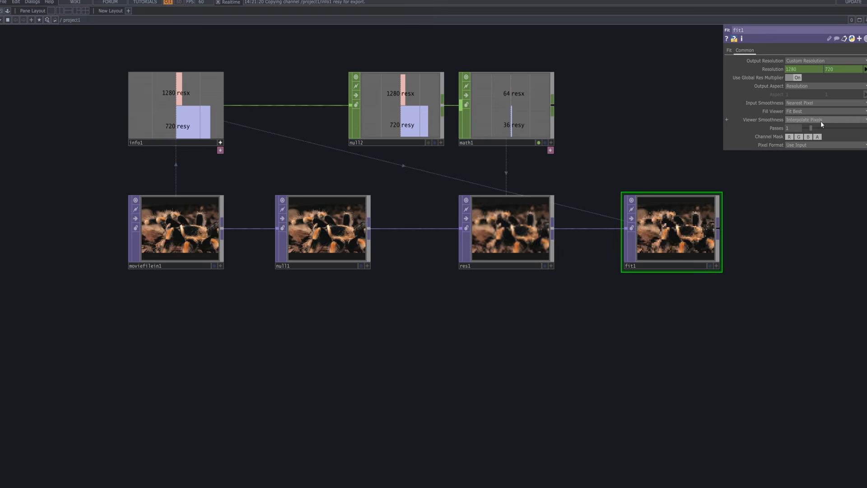
left_click(820, 121)
left_click(815, 137)
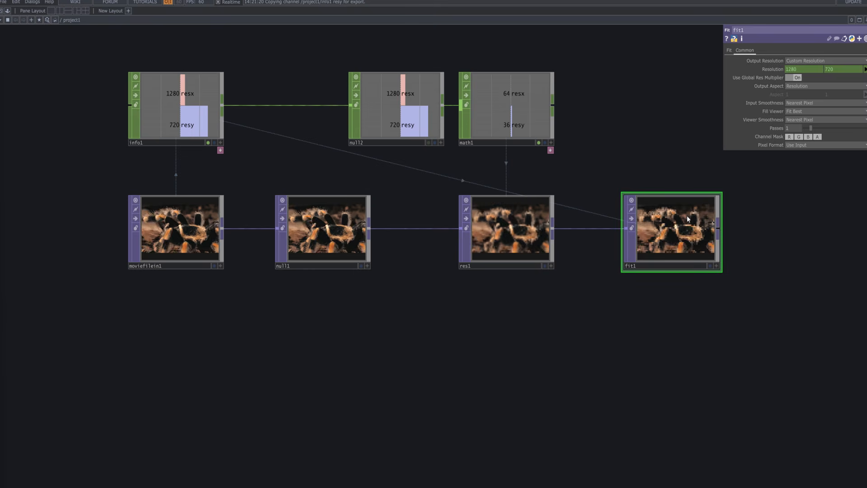
Set res1's Input Smoothness and Viewer Smoothness to Nearest Pixel.
left_click(512, 227)
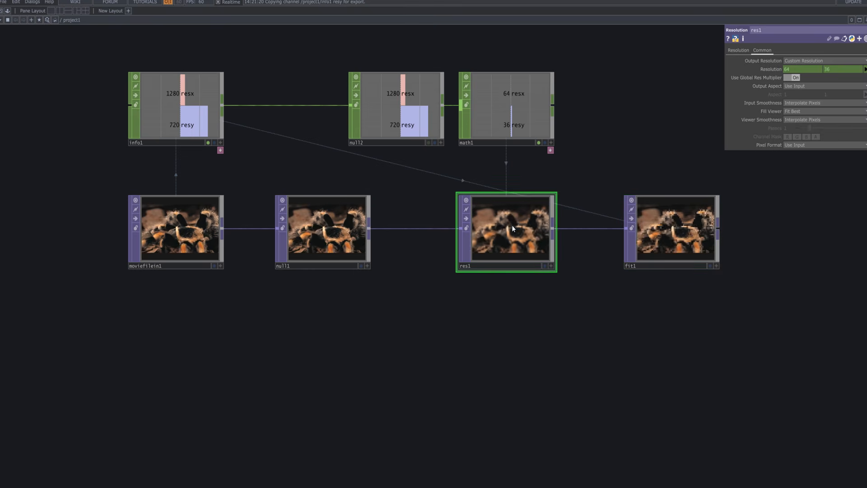
left_click(844, 101)
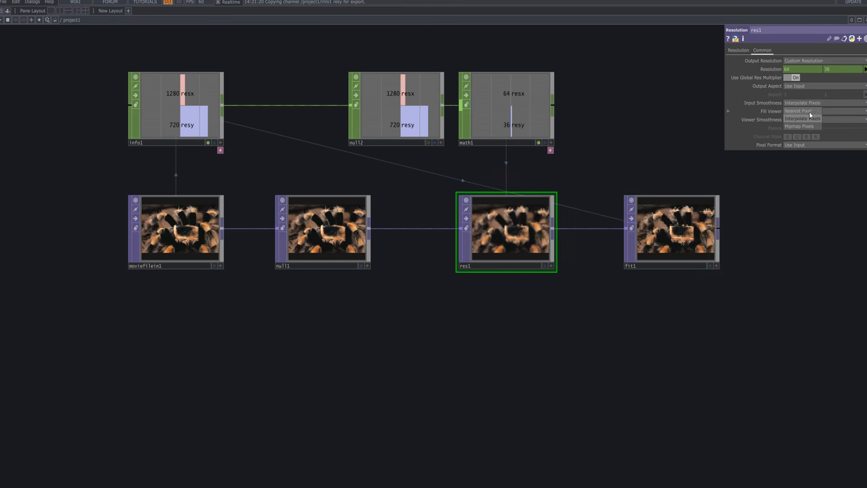
left_click(809, 112)
left_click(815, 119)
left_click(815, 135)
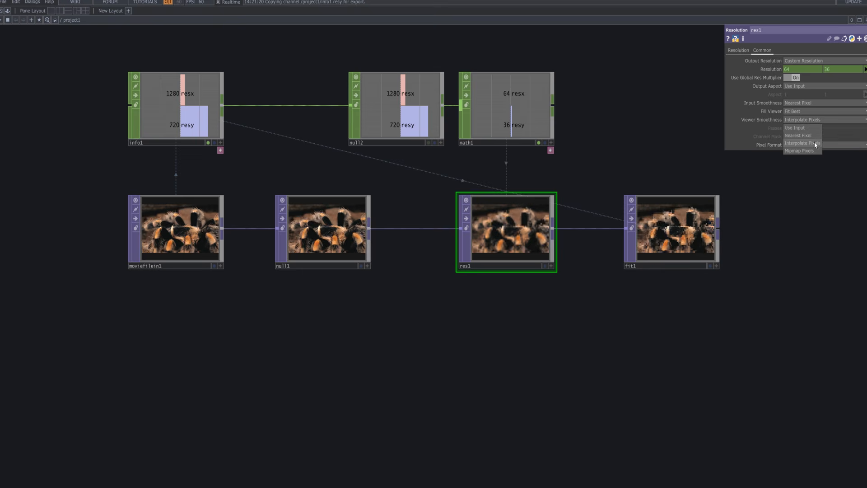
Display fit1's output as the network background to examine the pixelation, and turn the background display off again.
scroll(560, 253, "up", 4)
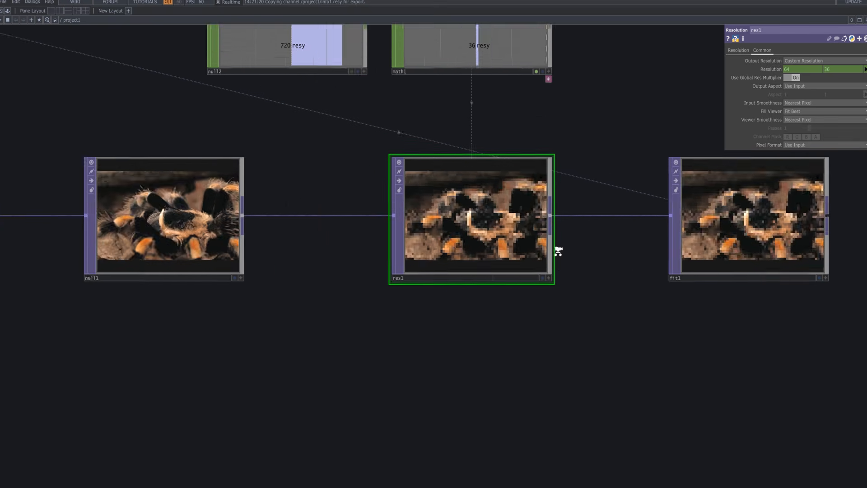
scroll(588, 251, "down", 4)
scroll(622, 263, "up", 4)
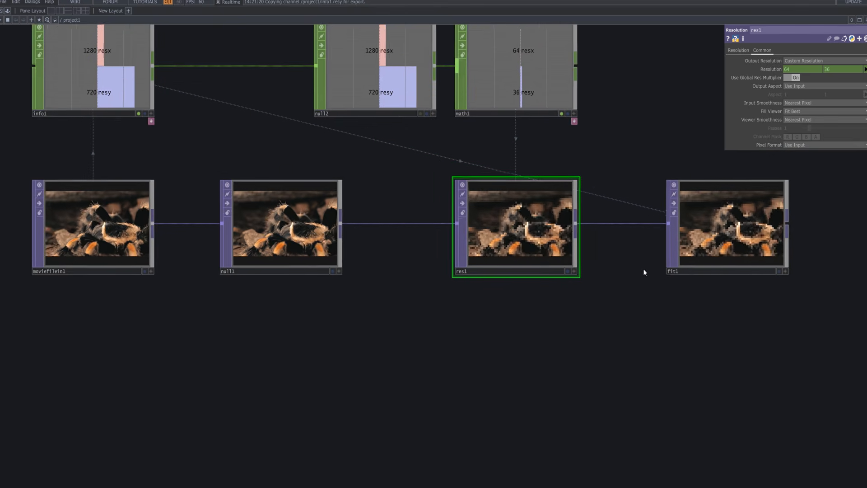
left_click_drag(543, 317, 352, 358)
left_click(601, 312)
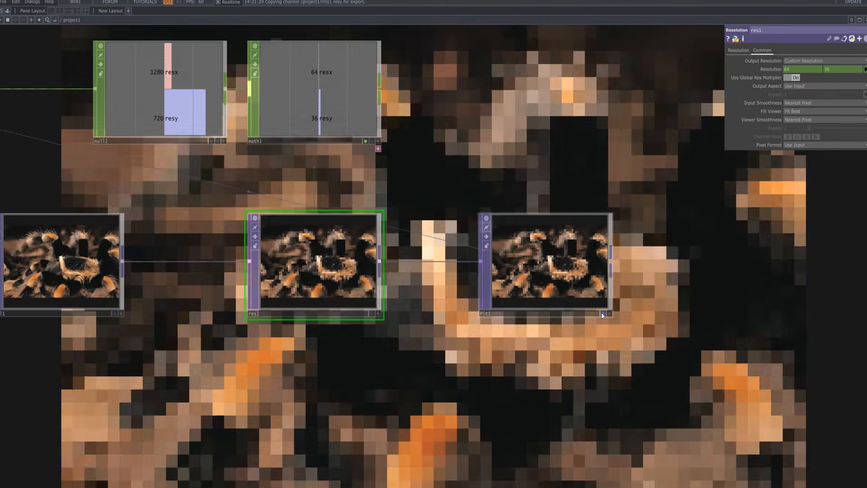
scroll(597, 310, "down", 4)
left_click_drag(626, 198, 700, 213)
scroll(606, 202, "up", 3)
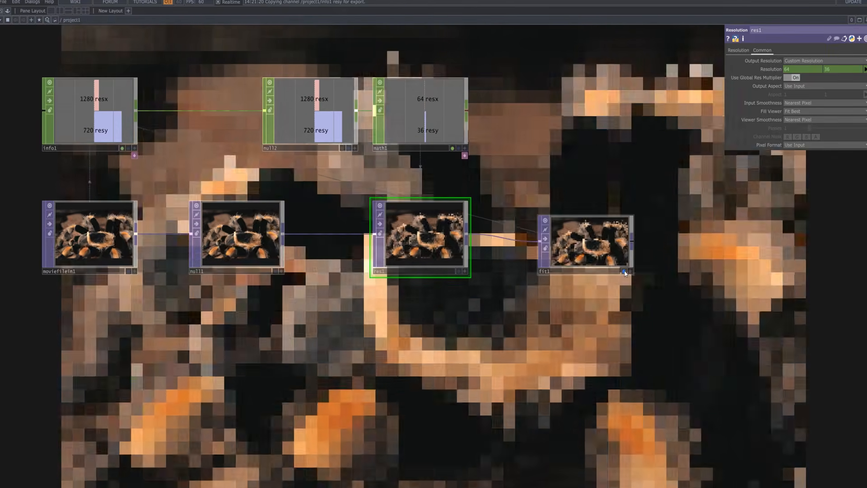
left_click(622, 270)
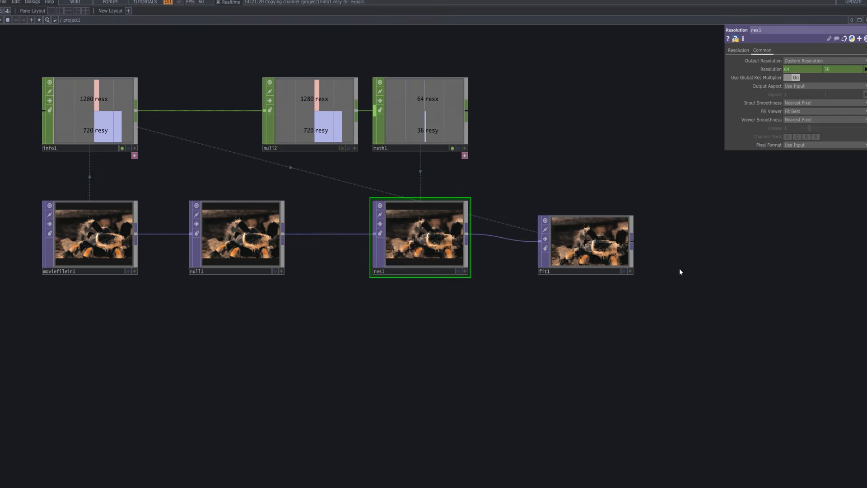
Add a Remap TOP diagonally below fit1, connect fit1's output to its first input and check its Common parameters.
key("Tab")
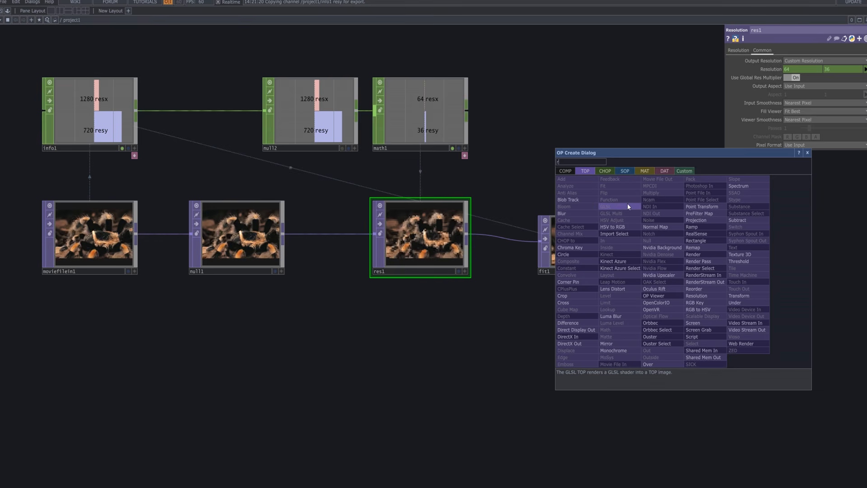
type("rea")
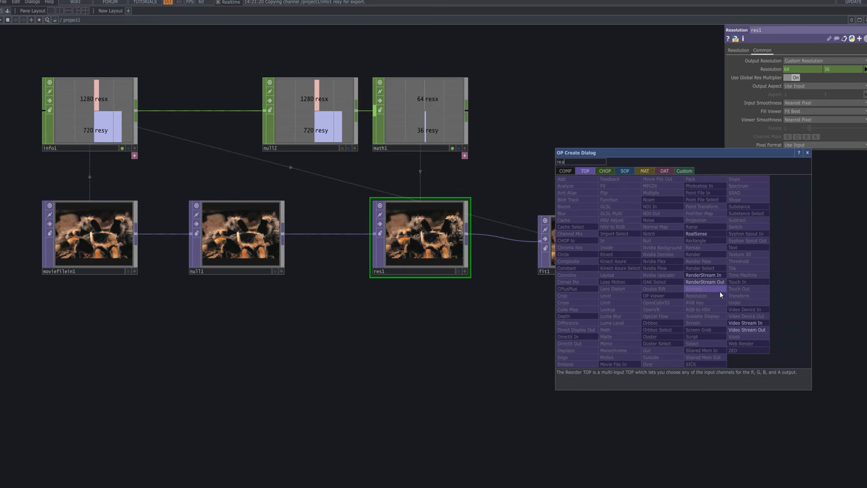
key("BackSpace")
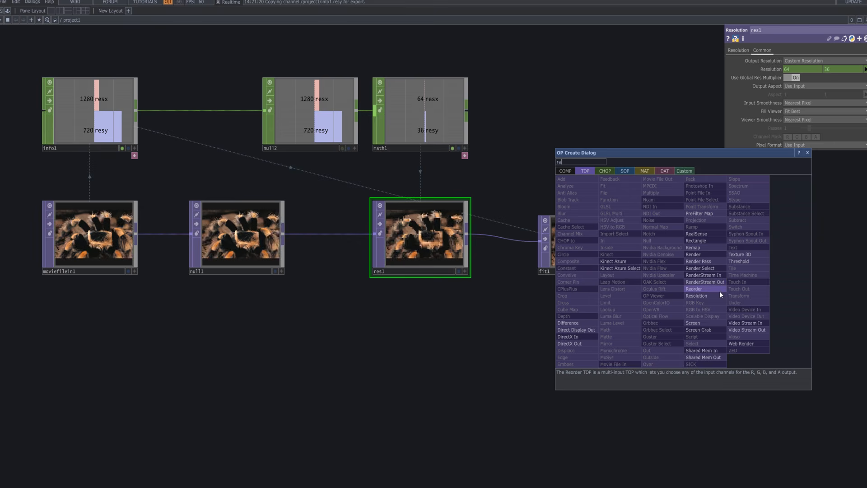
type("m")
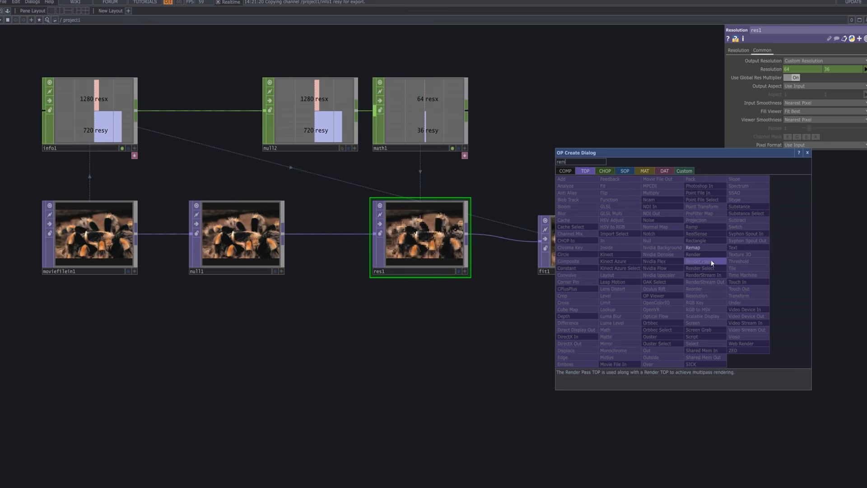
left_click(711, 248)
left_click(710, 353)
left_click_drag(632, 243, 668, 330)
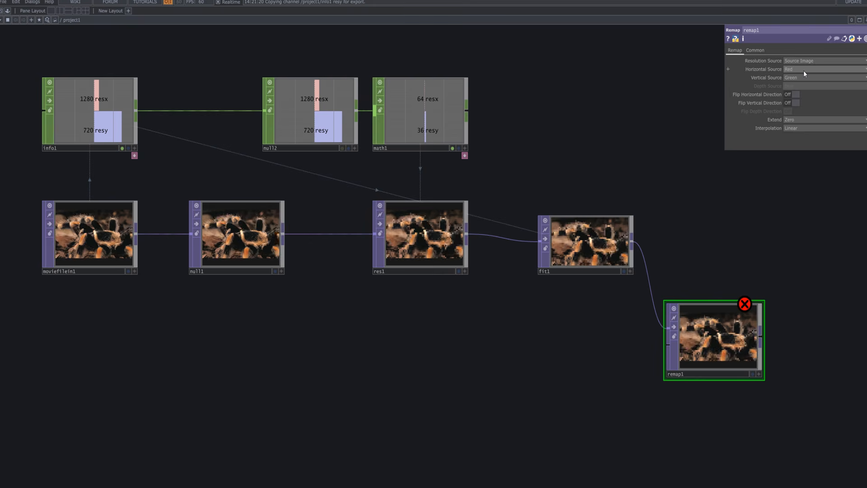
left_click(762, 51)
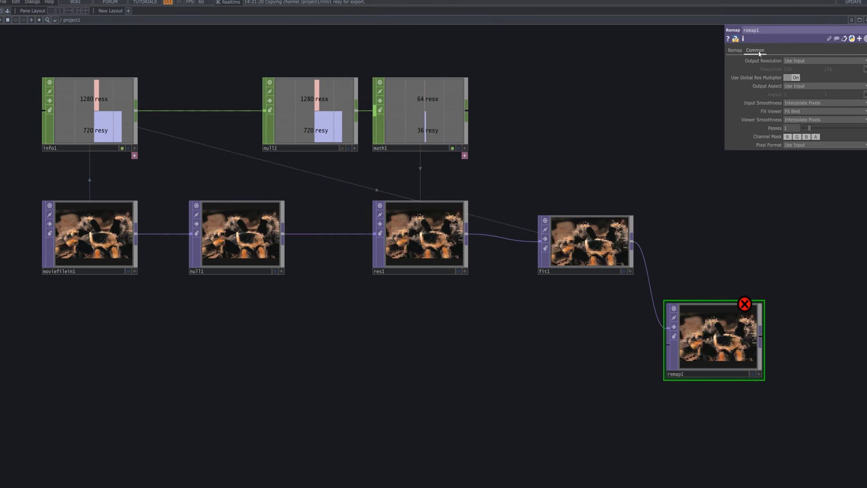
left_click(735, 50)
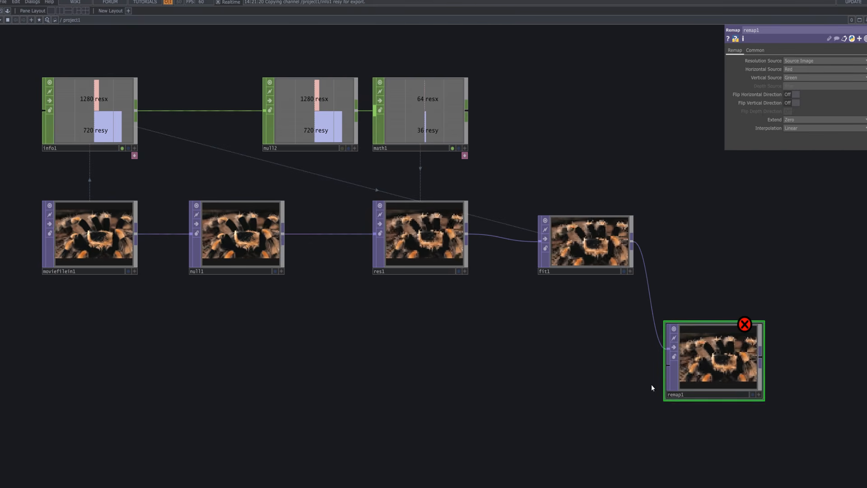
Add a GLSL TOP in the empty area below moviefilein1 and null1.
left_click_drag(595, 361, 590, 340)
scroll(591, 340, "down", 3)
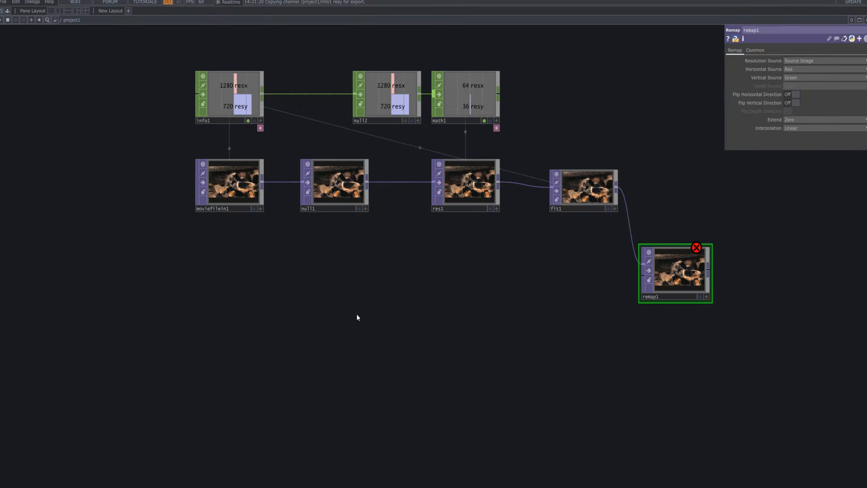
key("Tab")
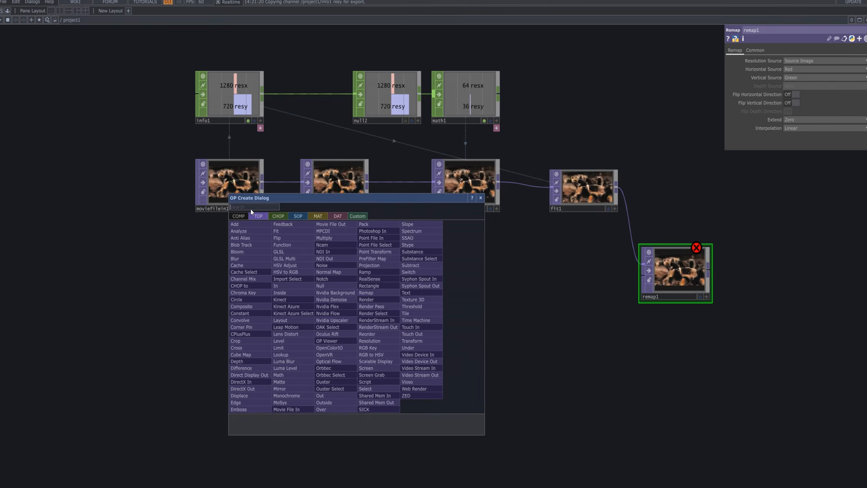
left_click(296, 251)
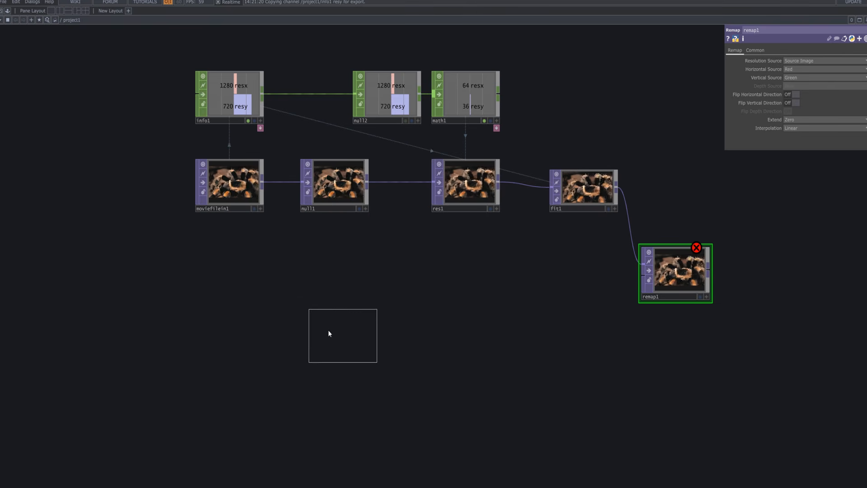
left_click(286, 330)
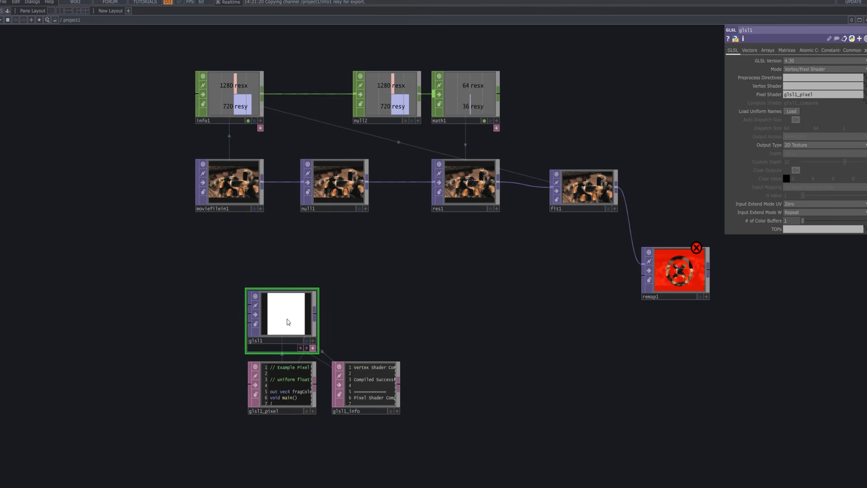
Enlarge the glsl1_pixel DAT until its shader code is readable and move glsl1_info beside glsl1.
left_click_drag(305, 433, 541, 454)
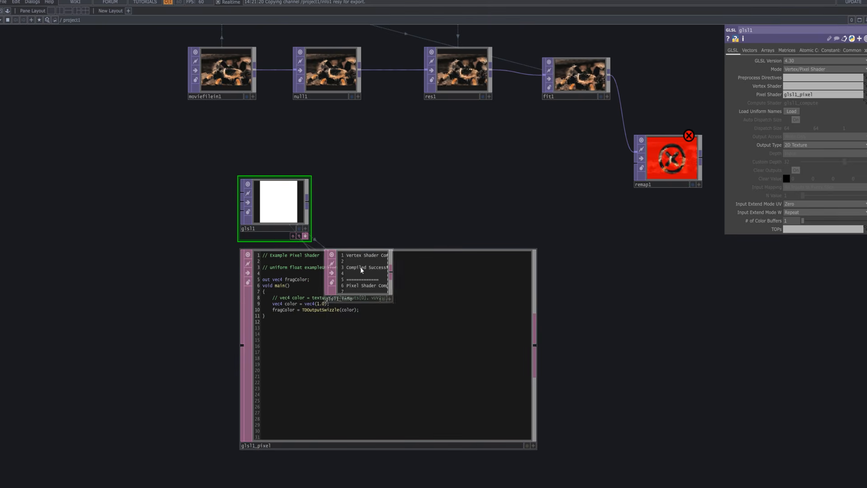
left_click_drag(357, 278, 364, 208)
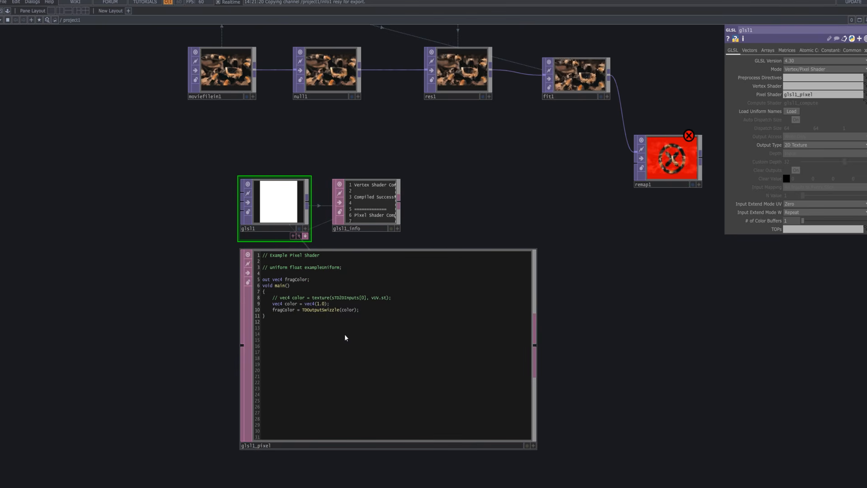
Edit the glsl1_pixel shader's vec4 color line to use vUV.st with 0.0 as the third component.
scroll(319, 308, "up", 4)
scroll(317, 307, "up", 1)
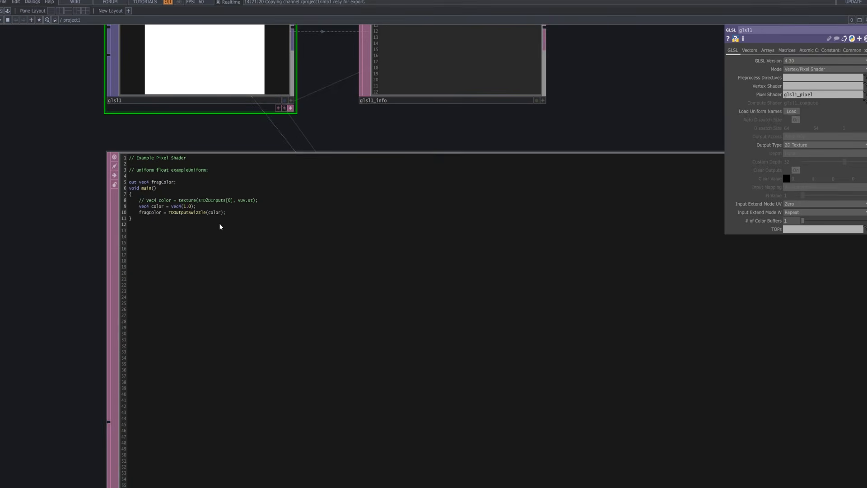
scroll(220, 227, "down", 2)
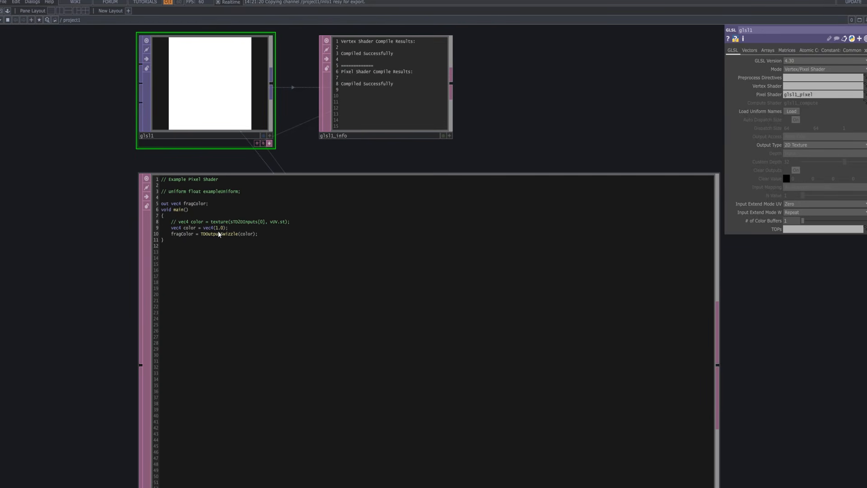
left_click(224, 232)
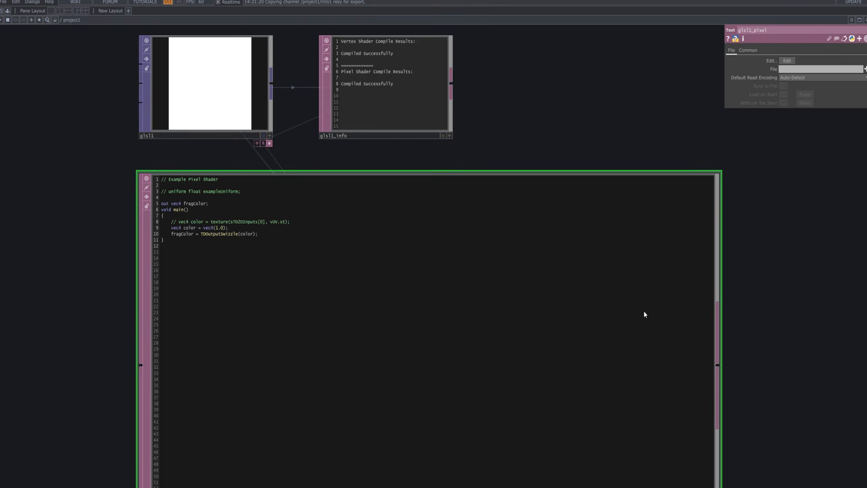
scroll(644, 311, "down", 4)
left_click_drag(694, 348, 653, 260)
left_click(637, 350)
scroll(375, 187, "up", 5)
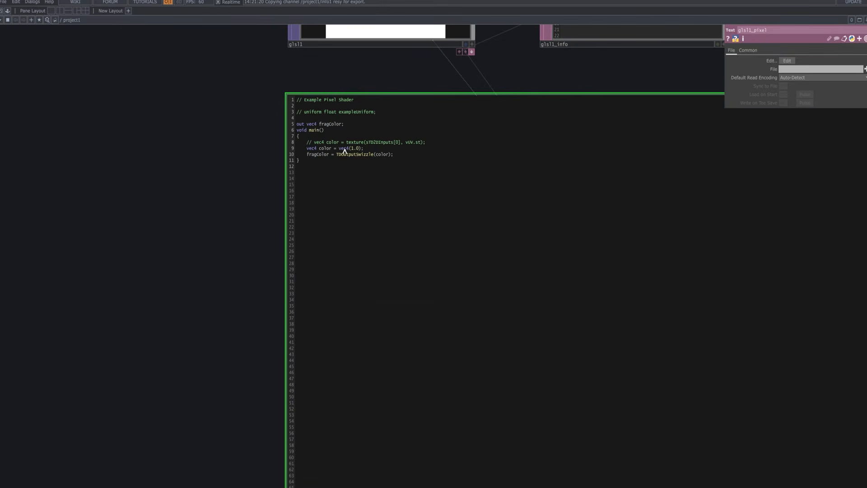
left_click(359, 151)
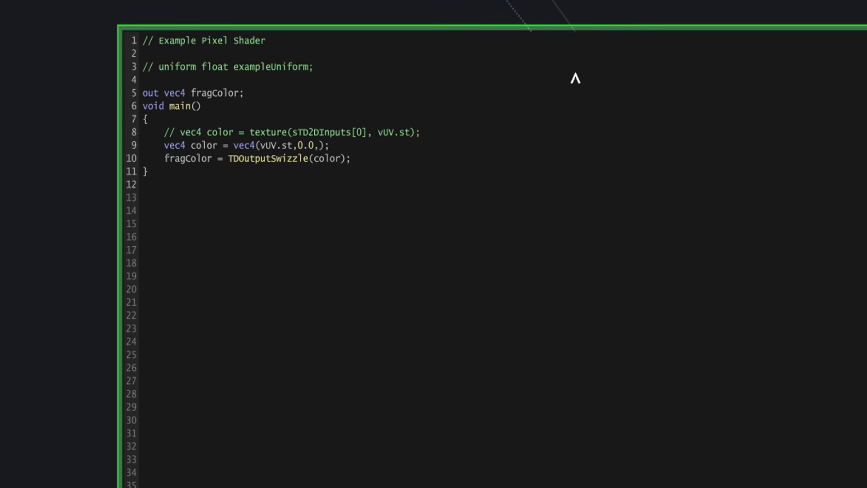
Shrink the glsl1_pixel DAT back to node size and move glsl1_info beside it, below glsl1.
left_click_drag(200, 171, 120, 258)
left_click_drag(624, 463, 307, 260)
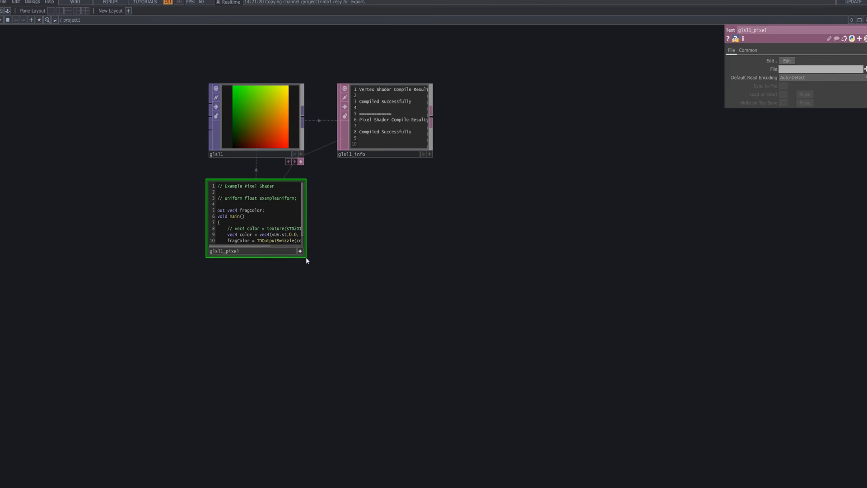
left_click_drag(398, 115, 304, 296)
scroll(326, 274, "down", 3)
left_click_drag(339, 226, 339, 238)
scroll(340, 238, "up", 3)
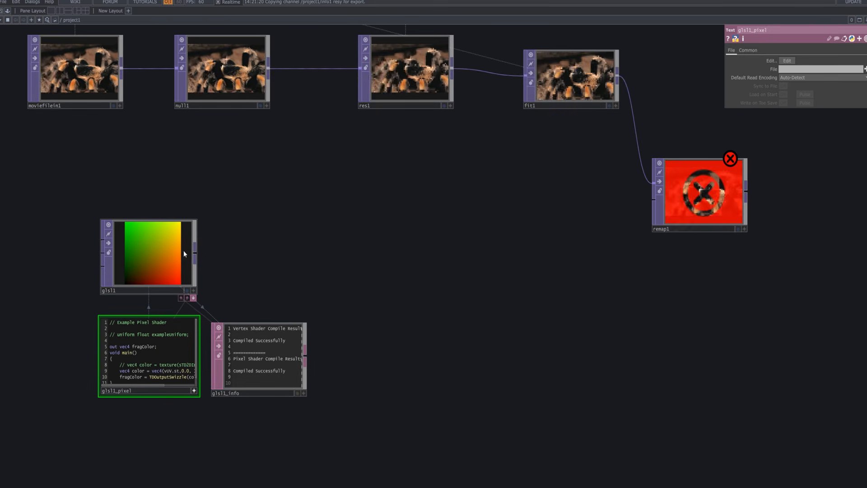
Move glsl1 with its pixel and info DATs so that glsl1 lines up beneath moviefilein1.
left_click_drag(218, 266, 79, 246)
left_click_drag(321, 237, 356, 277)
left_click_drag(291, 271, 290, 269)
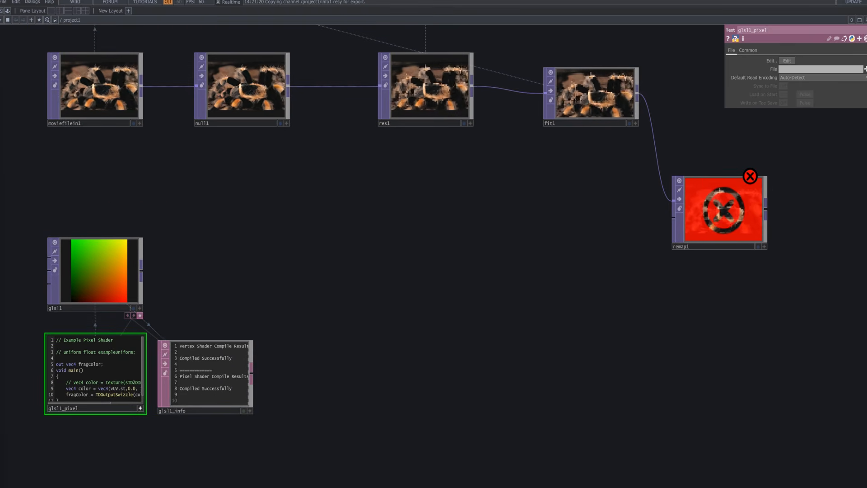
Add a Tile TOP beside glsl1, fed by glsl1's output.
right_click(143, 272)
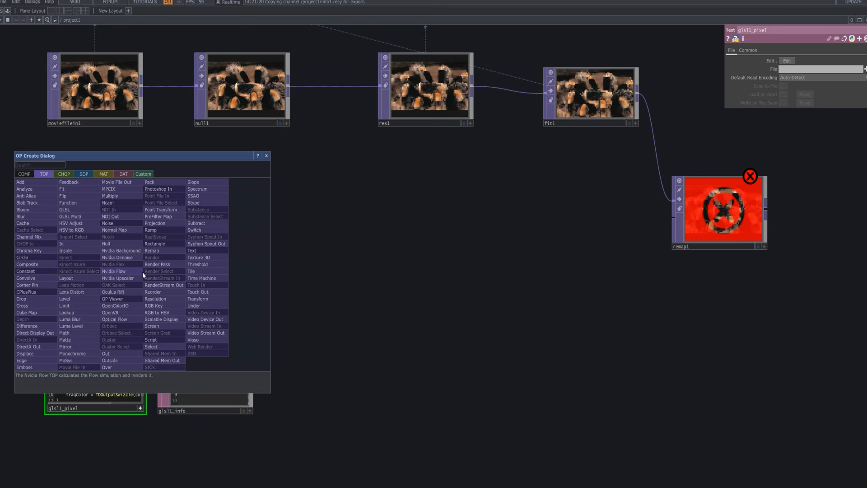
type("ta")
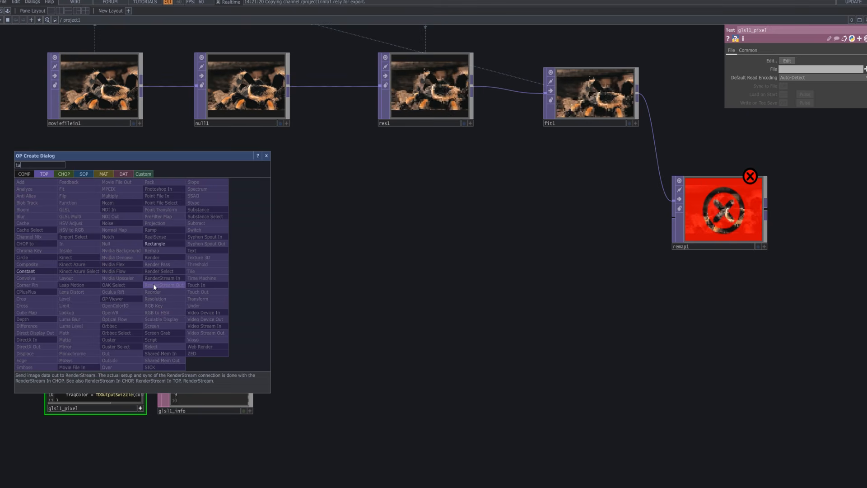
key("BackSpace")
type("i")
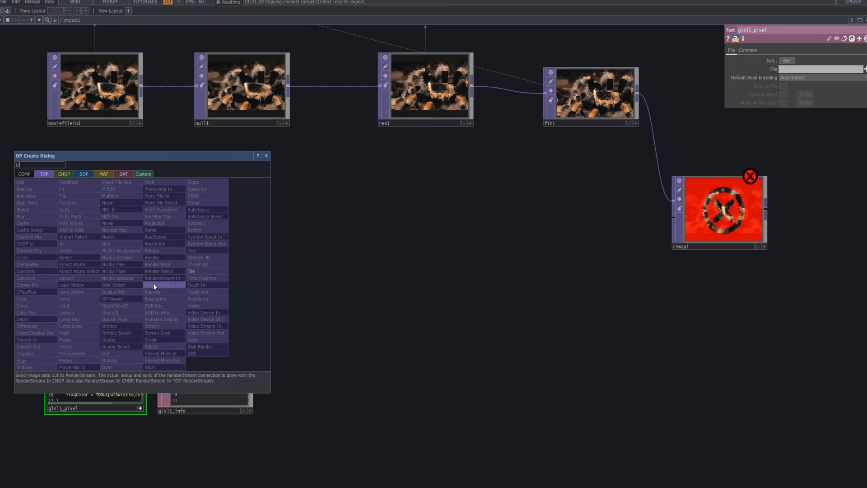
left_click(214, 271)
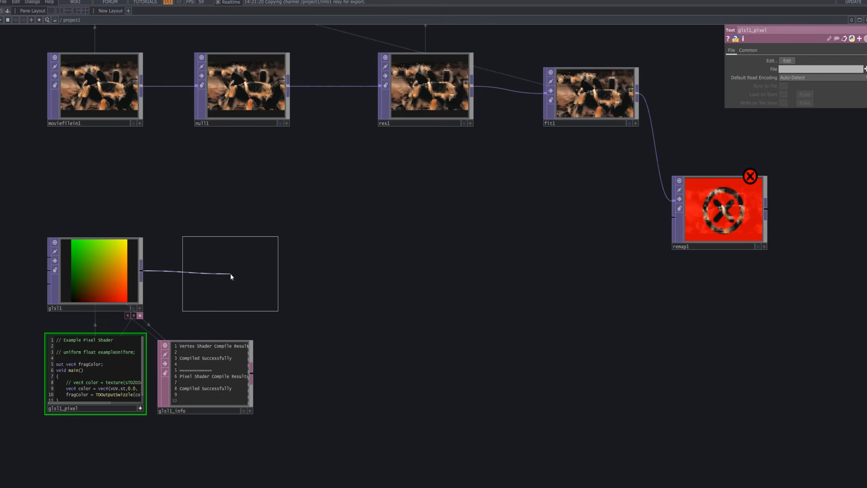
left_click(236, 275)
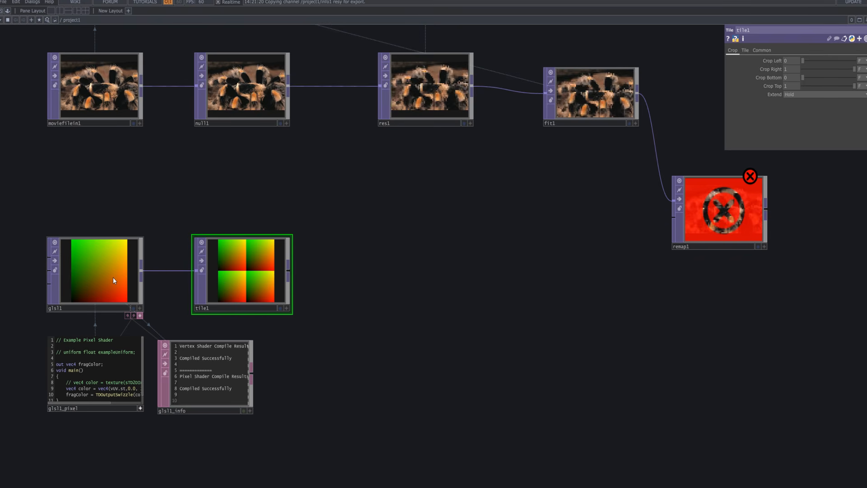
Switch glsl1's Output Resolution to Custom Resolution.
key("h")
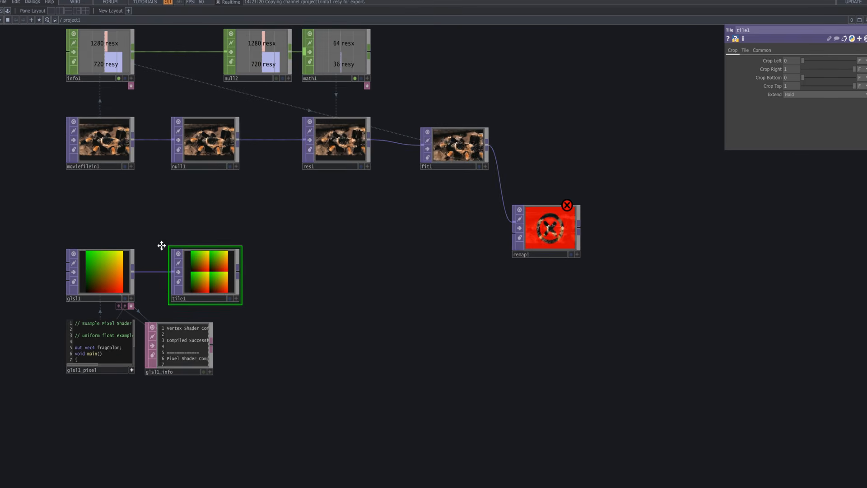
left_click(115, 330)
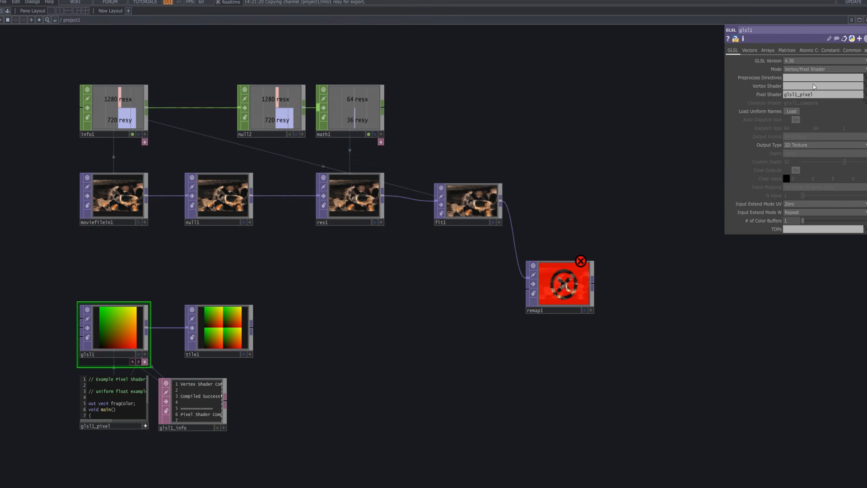
left_click(851, 51)
left_click(804, 61)
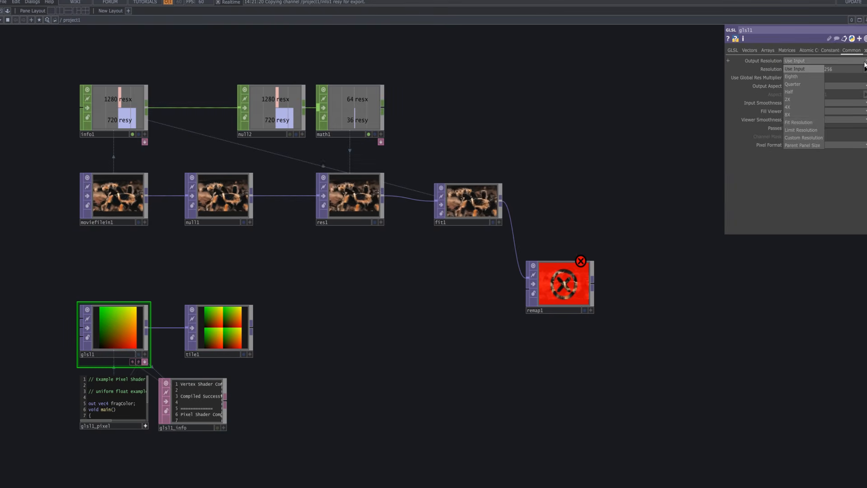
left_click(812, 136)
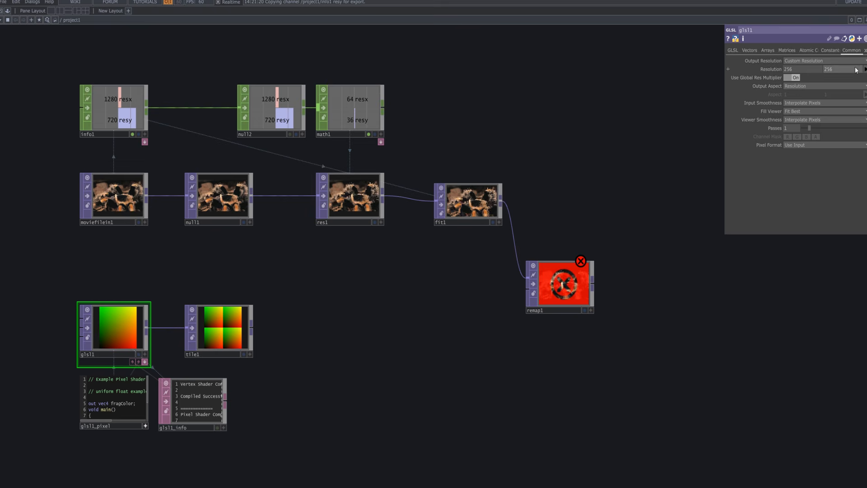
Make info1's viewer active and export its resx and resy channels to glsl1's resolution width and height.
left_click(145, 135)
left_click_drag(116, 97, 788, 69)
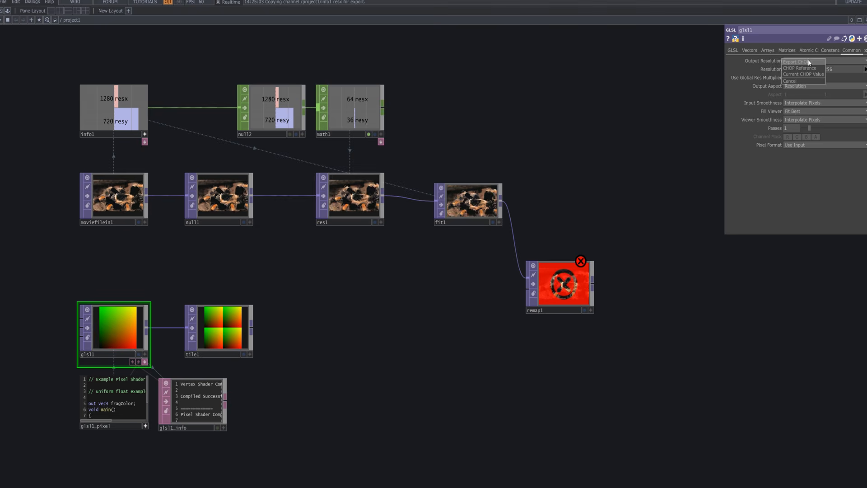
left_click(809, 62)
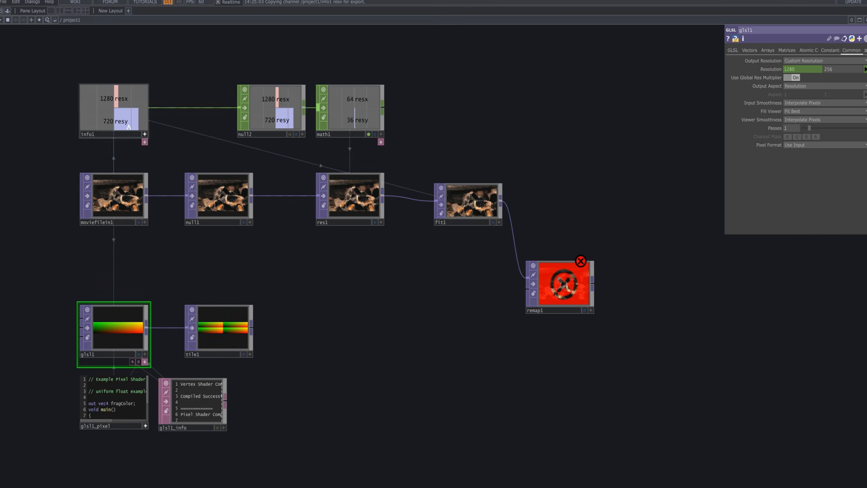
left_click_drag(121, 119, 835, 69)
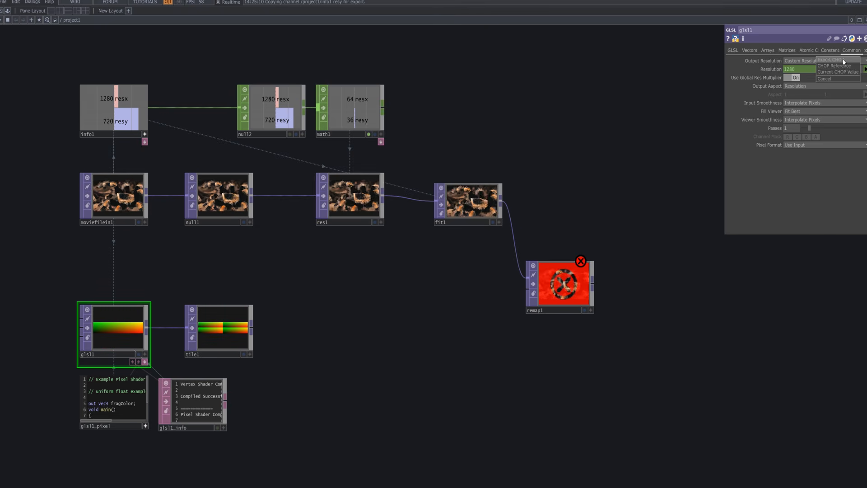
left_click(842, 59)
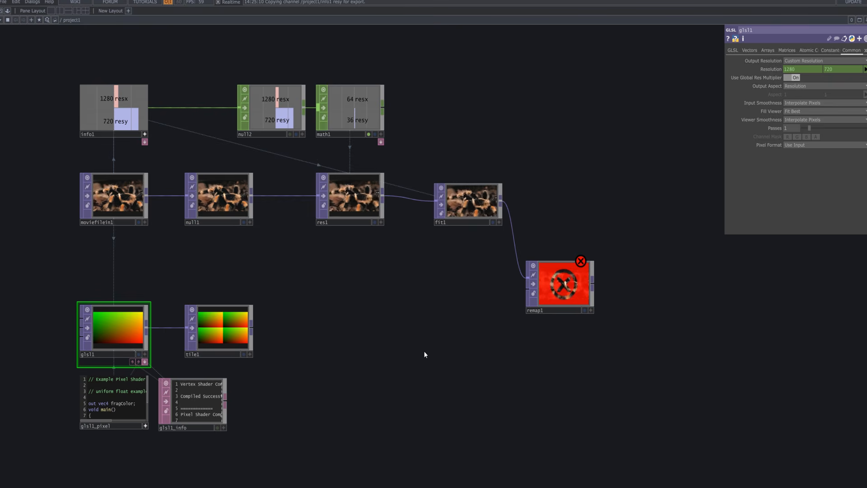
Set glsl1's Pixel Format to 32-bit float (RG).
left_click_drag(425, 346, 424, 341)
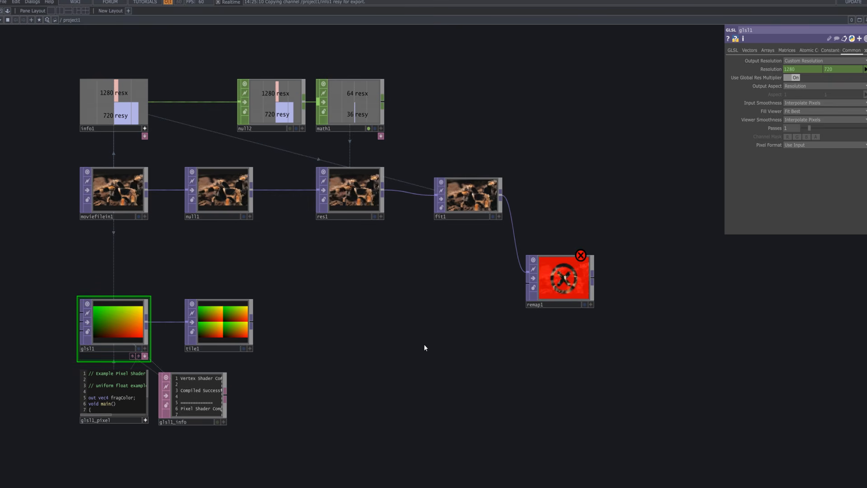
left_click(734, 50)
left_click(852, 50)
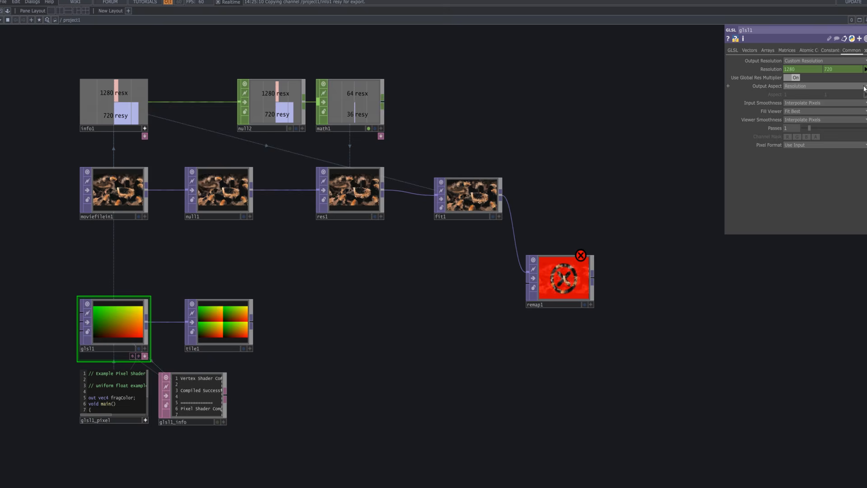
left_click(841, 145)
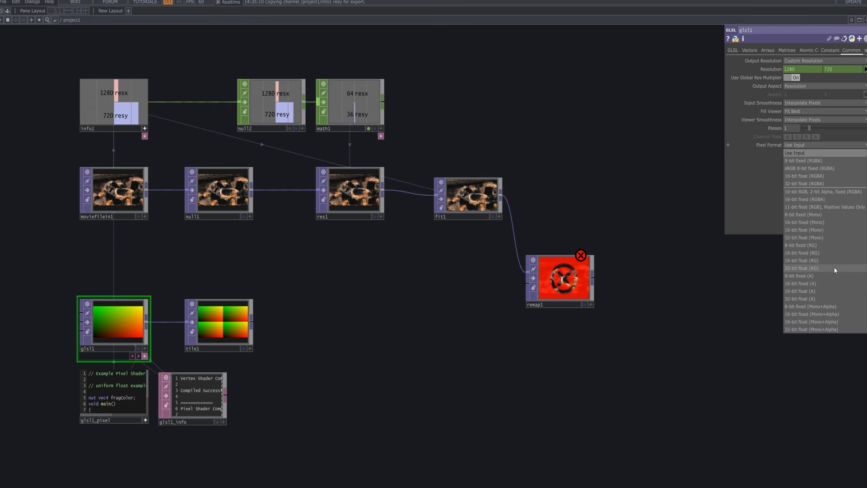
left_click(804, 270)
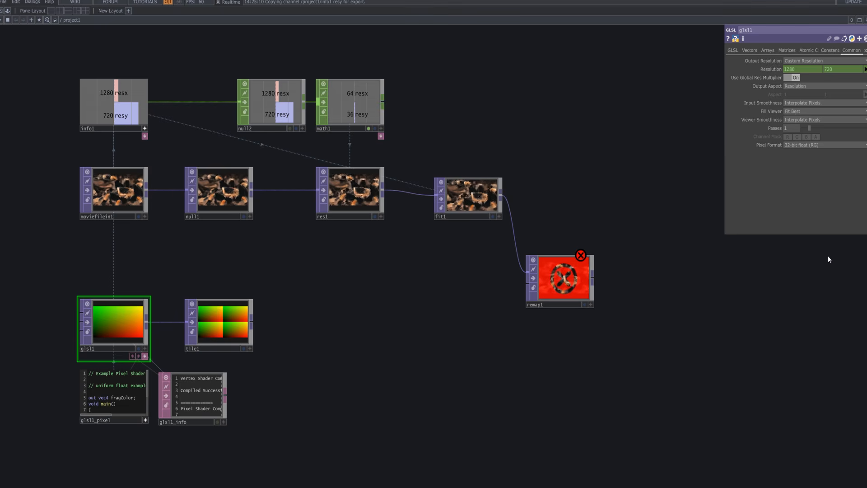
Move tile1 closer to glsl1, turn on its Flip Y option and check its Common parameters.
left_click_drag(412, 348, 407, 327)
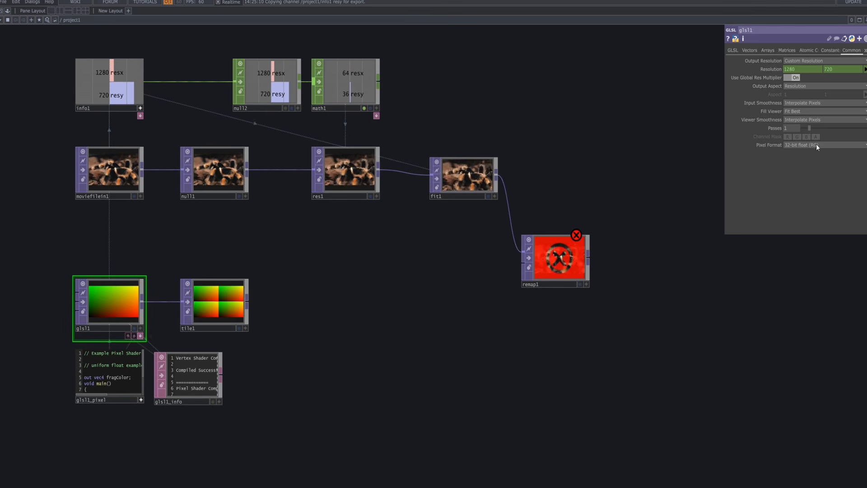
left_click_drag(246, 291, 230, 292)
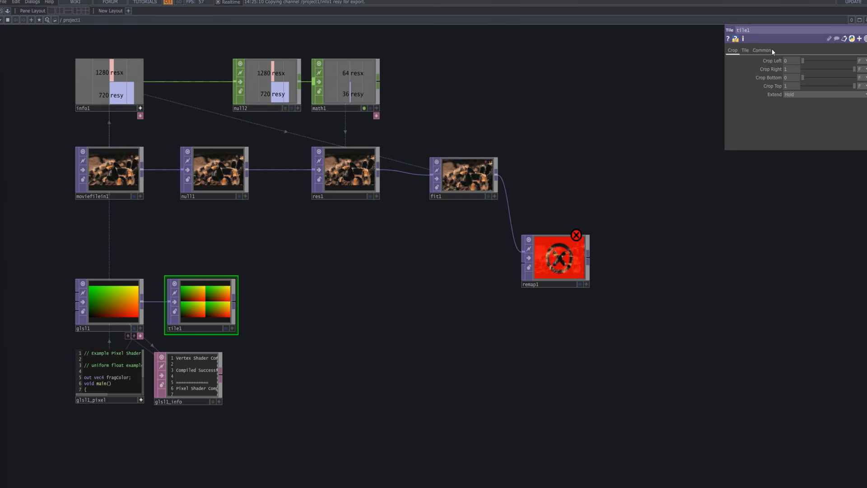
left_click(745, 50)
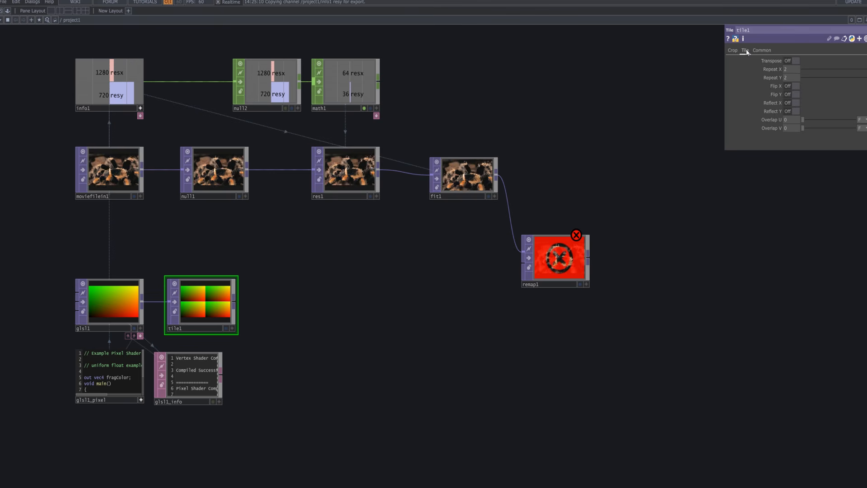
left_click(794, 95)
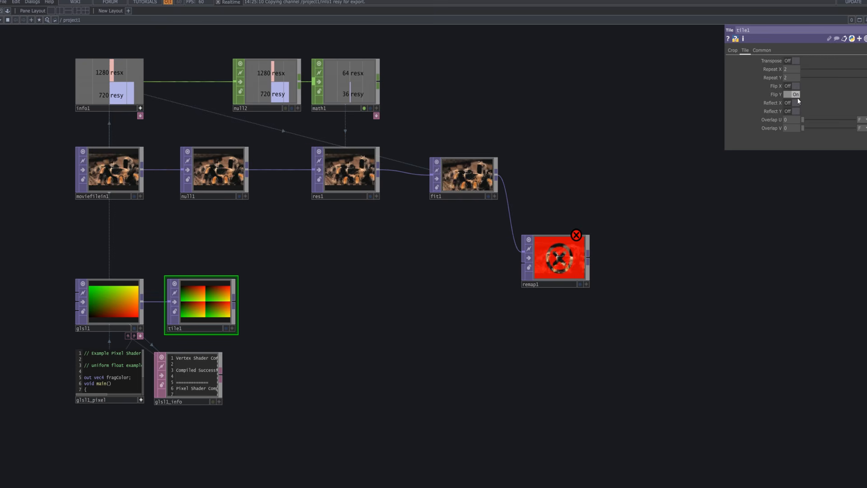
left_click(762, 51)
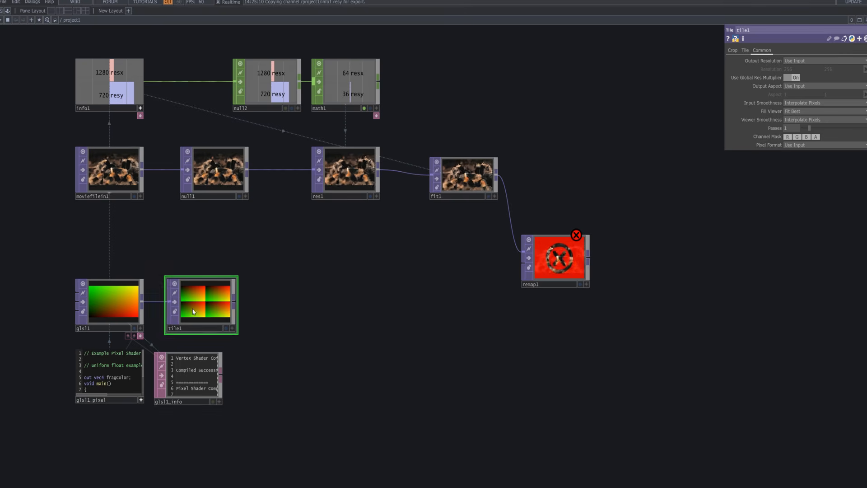
Add a Lookup TOP beside tile1 with tile1's output connected to its first input.
left_click_drag(271, 296, 266, 285)
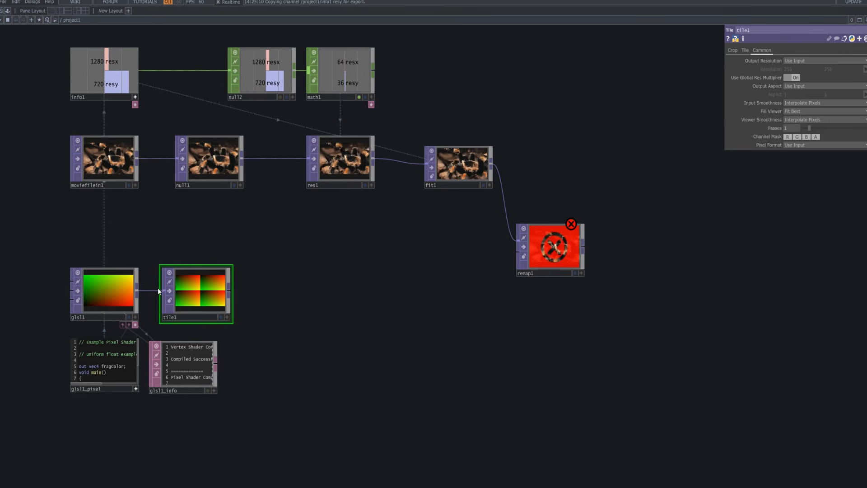
right_click(230, 291)
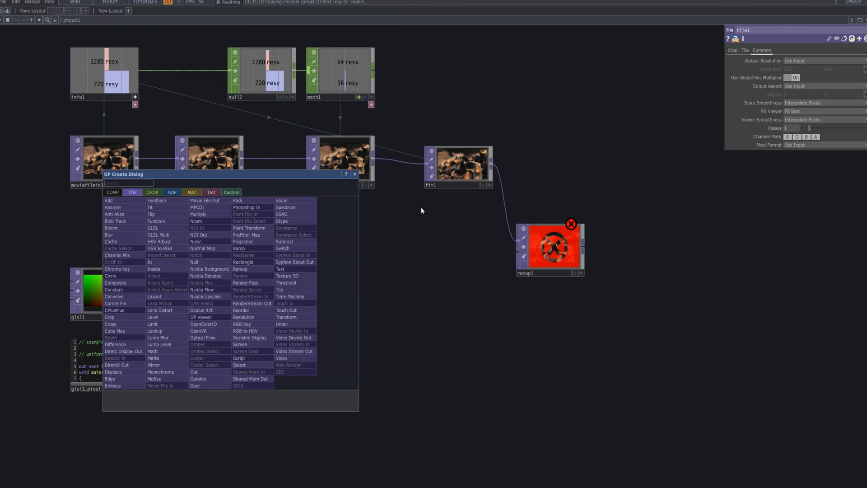
type("look")
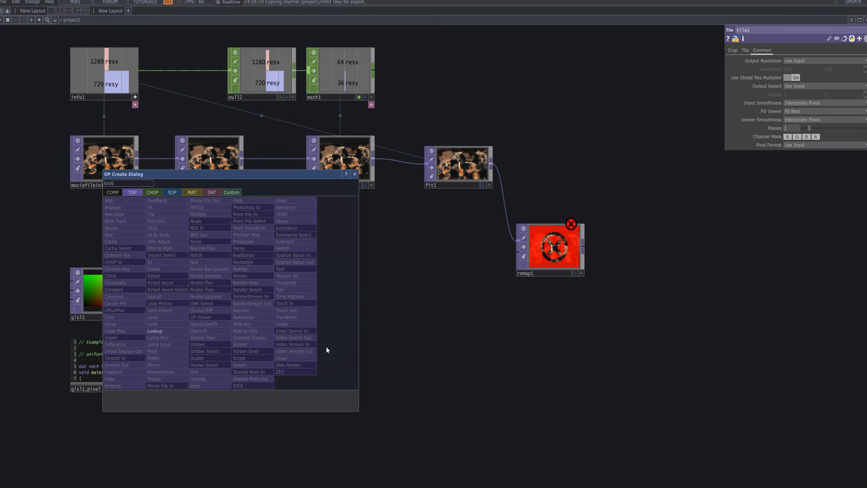
left_click(176, 331)
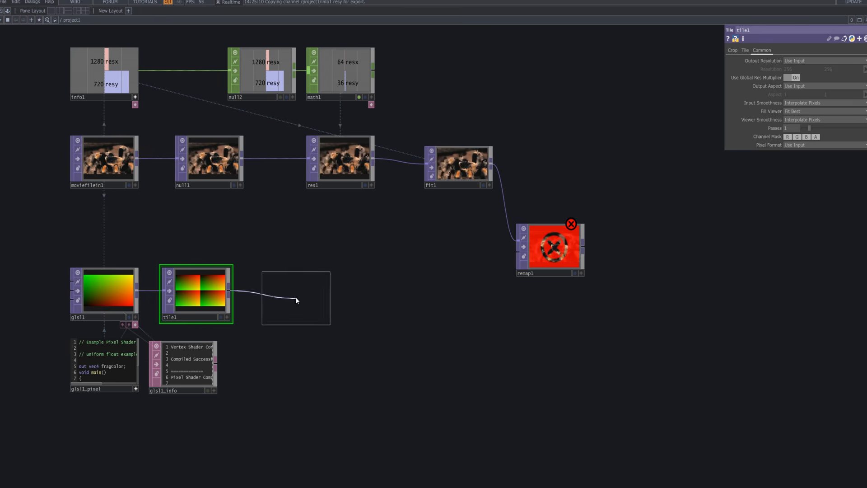
left_click(296, 296)
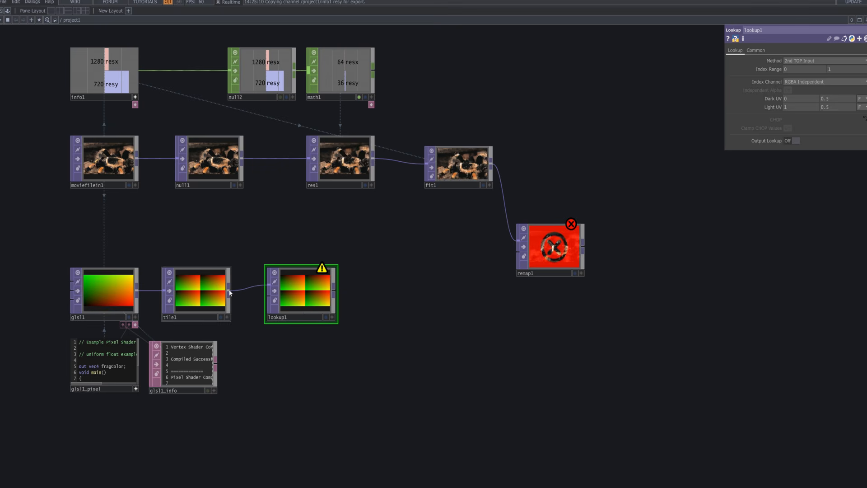
Connect tile1's output to lookup1's second input.
left_click_drag(228, 292, 270, 296)
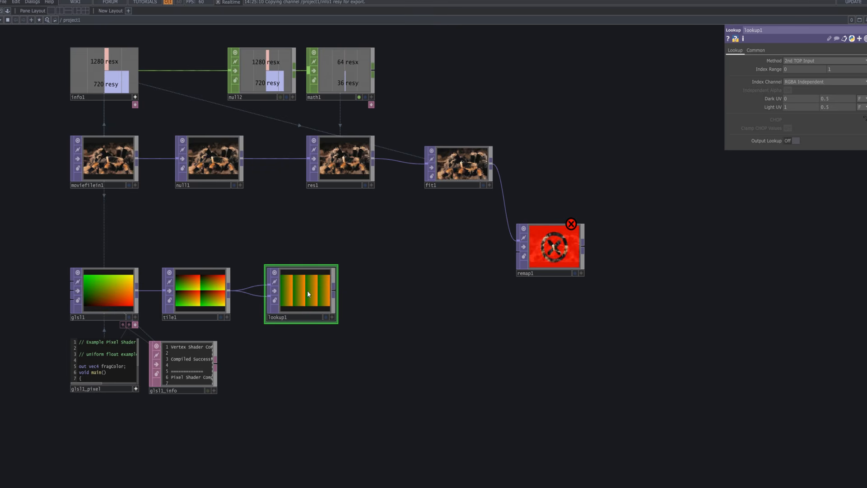
scroll(305, 296, "up", 2)
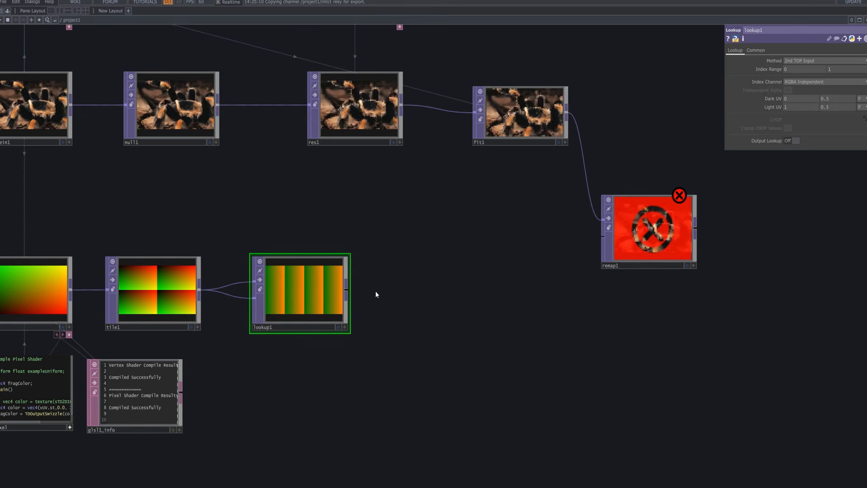
mouse_move(374, 294)
left_mouse_down()
mouse_move(344, 308)
mouse_move(384, 302)
left_mouse_up()
Set lookup1's Dark UV values to -0.3 and 0.1.
left_click(791, 99)
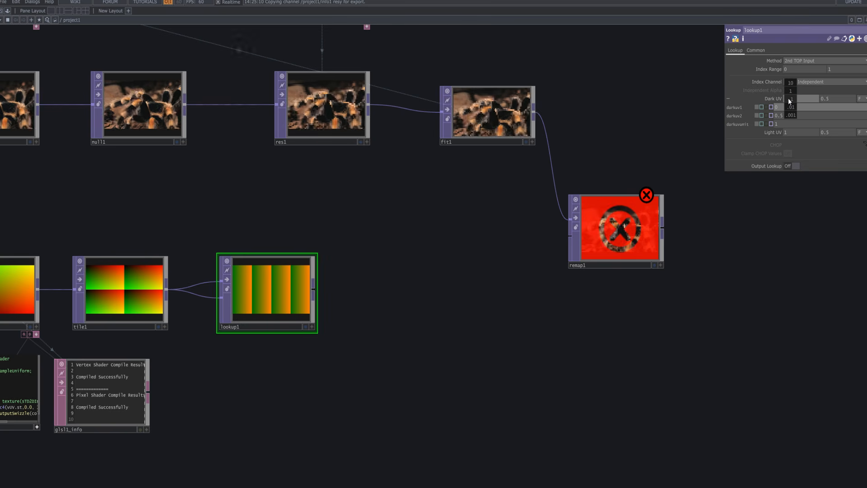
middle_click_drag(789, 101, 791, 103)
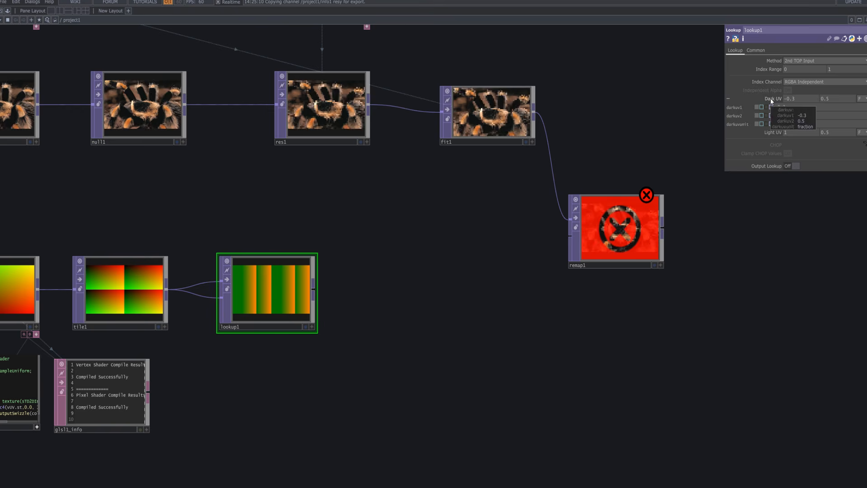
left_click(772, 100)
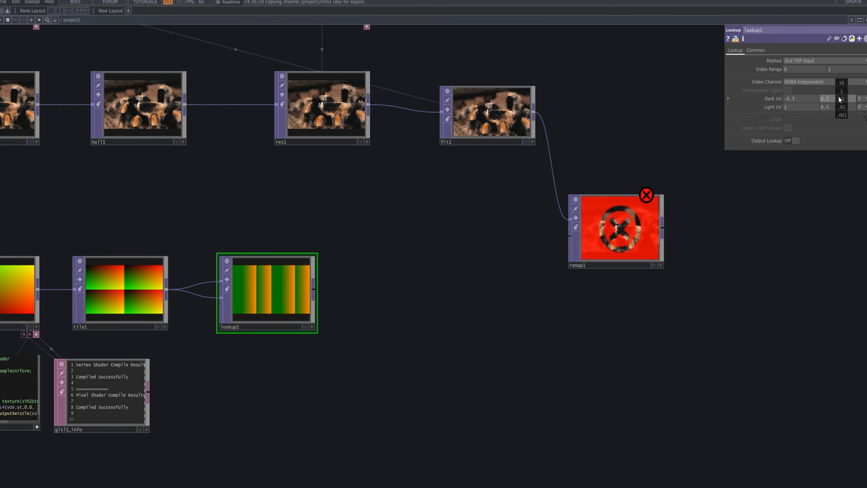
middle_click_drag(838, 96, 820, 95)
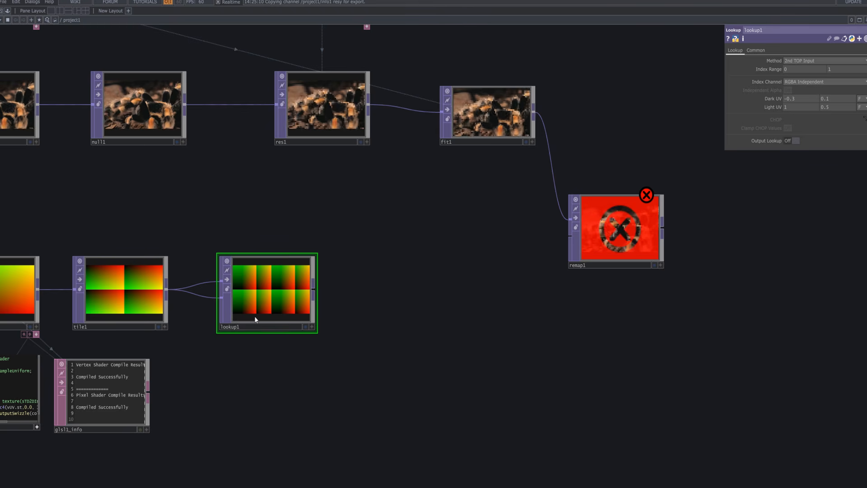
Add a Transform TOP beside lookup1, fed by lookup1's output.
scroll(264, 305, "up", 5)
scroll(264, 304, "up", 2)
scroll(265, 305, "down", 8)
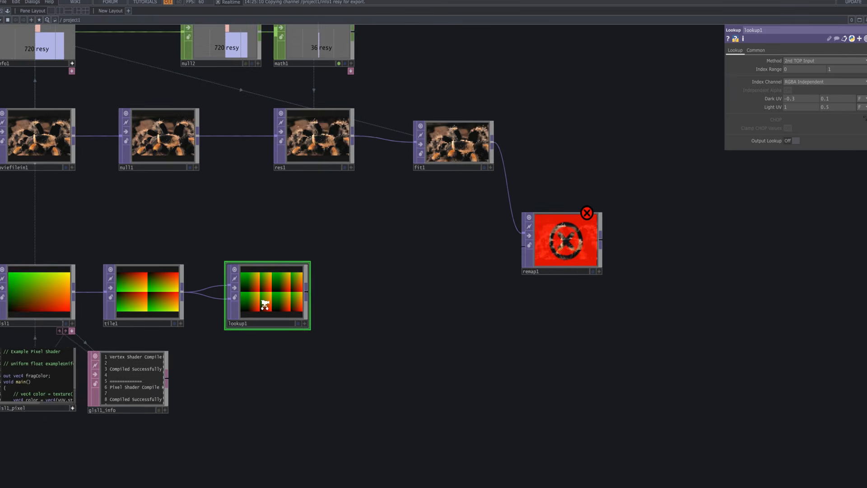
left_click_drag(330, 282, 322, 279)
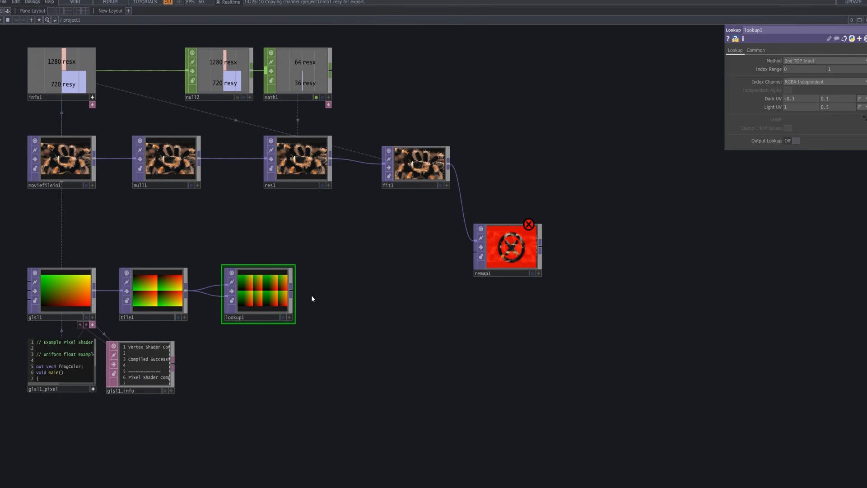
key("Tab")
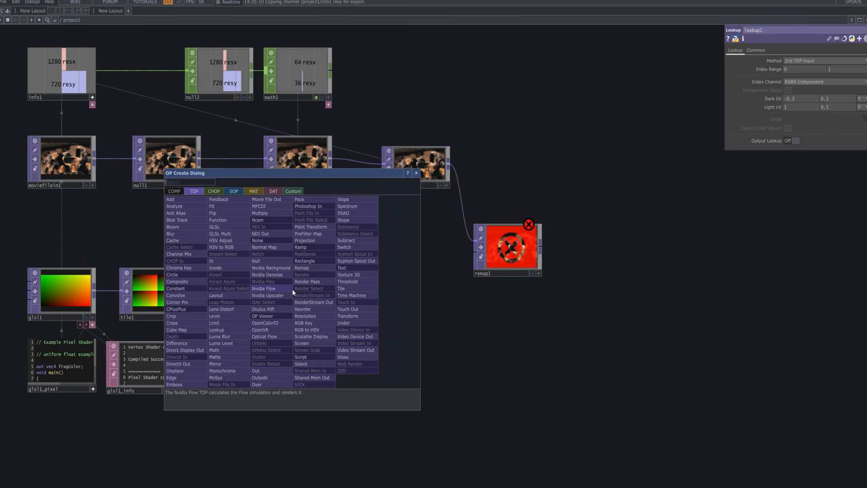
type("tra")
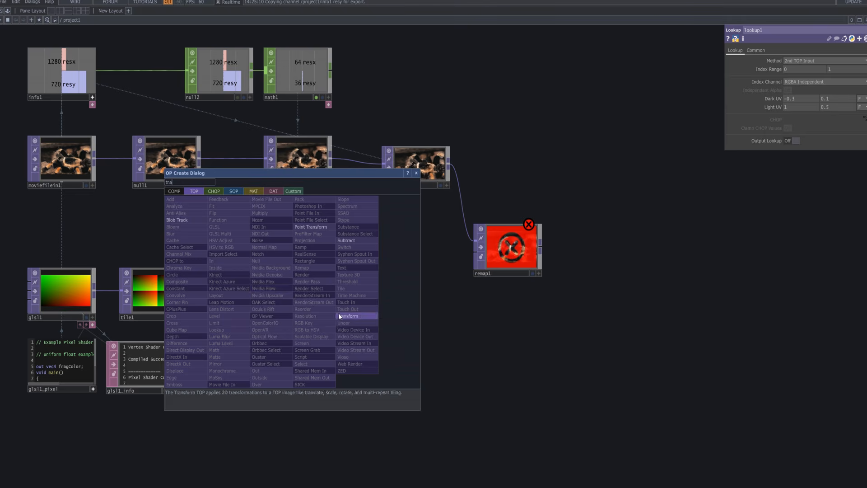
left_click(339, 316)
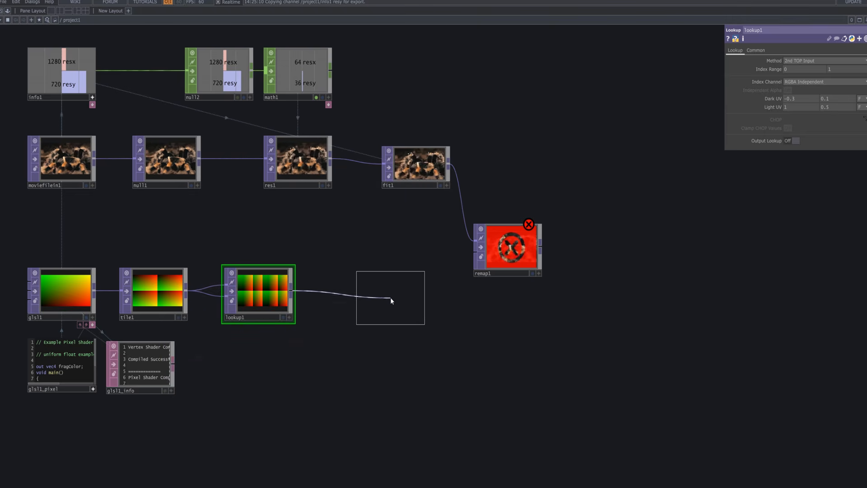
left_click(391, 301)
left_click_drag(394, 302, 381, 302)
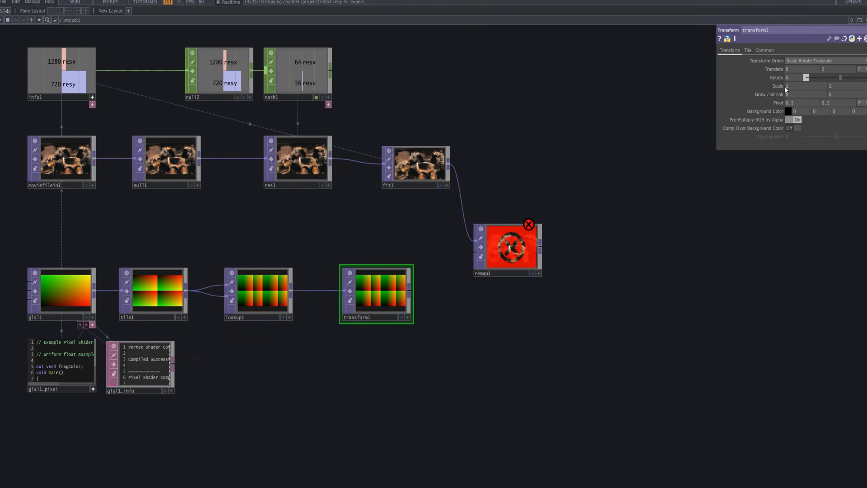
Make math1's viewer active and reference its resx and resy channels in transform1's Scale x and y.
left_click(782, 86)
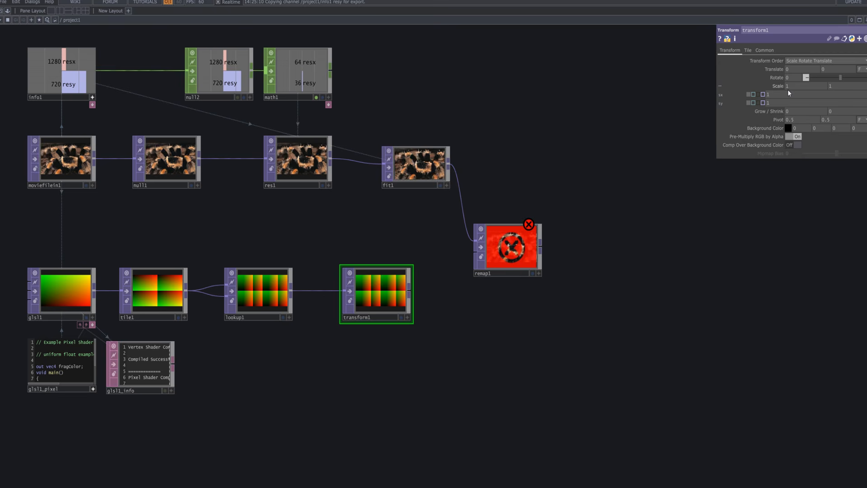
left_click(329, 97)
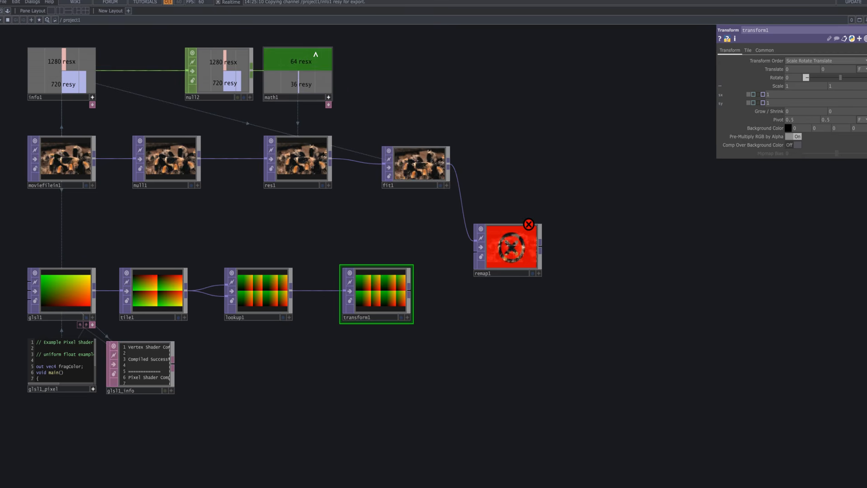
left_click_drag(336, 52, 553, 52)
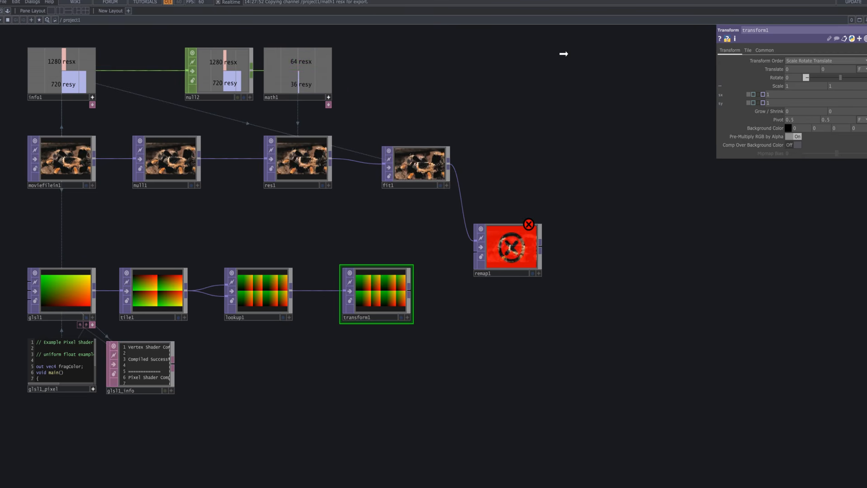
left_click_drag(620, 65, 796, 89)
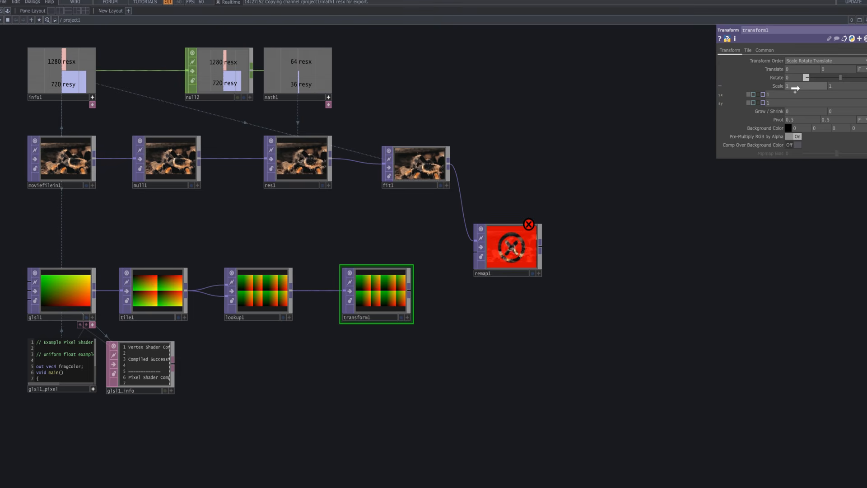
left_click(801, 86)
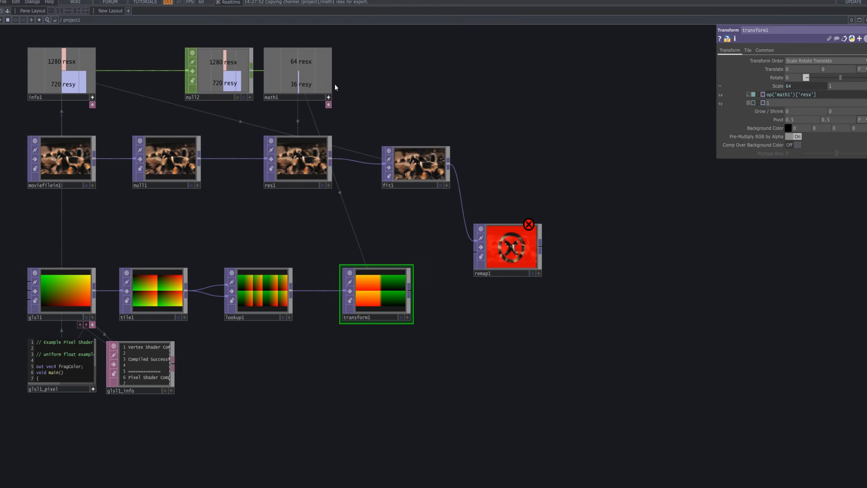
left_click_drag(295, 86, 851, 89)
left_click(850, 85)
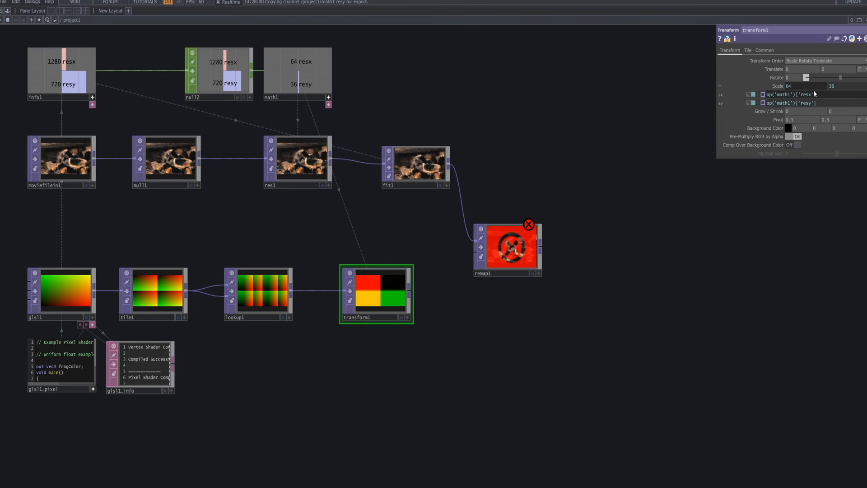
Prefix both of transform1's Scale expressions with 1/ and make its image repeat across the frame.
key("Home")
type("1/")
left_click(769, 105)
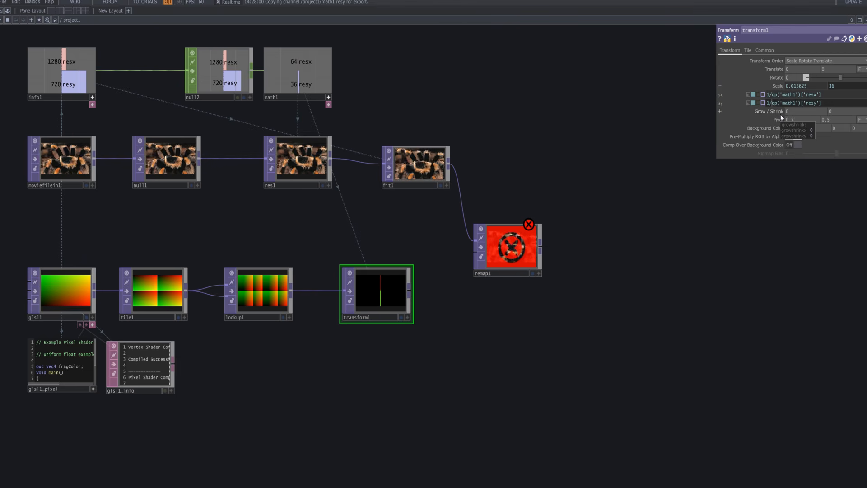
left_click(748, 50)
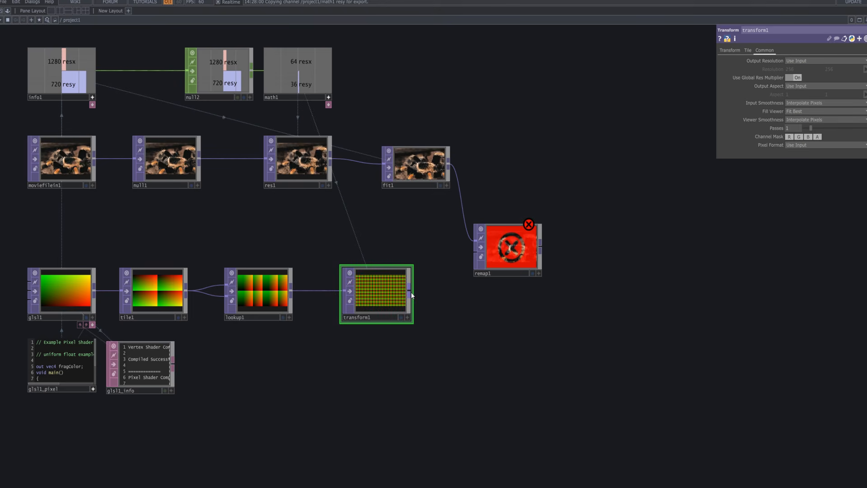
Connect transform1's output to remap1's second input.
scroll(412, 292, "down", 5)
scroll(414, 295, "up", 5)
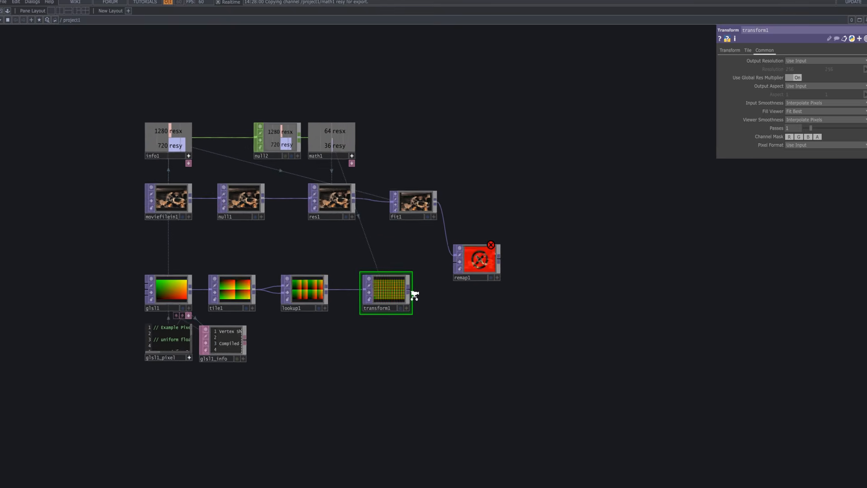
mouse_move(411, 288)
left_mouse_down()
mouse_move(470, 261)
mouse_move(426, 291)
left_mouse_up()
left_click(483, 265)
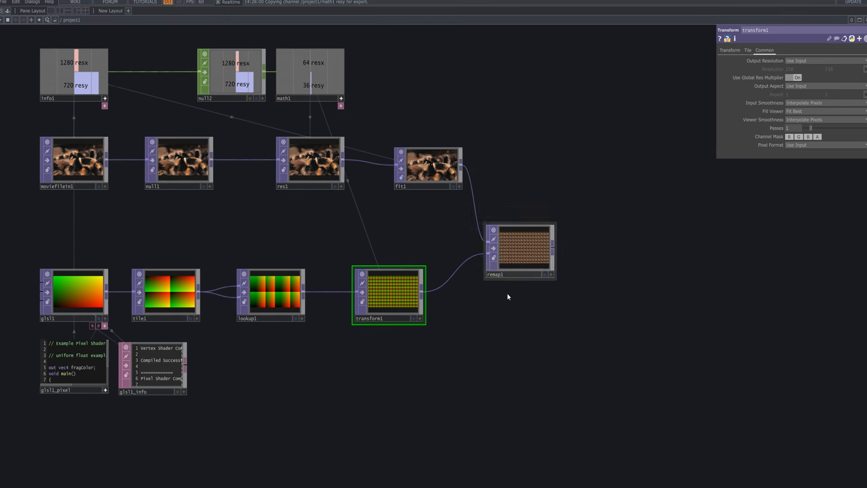
Inspect remap1's output and set transform1's Input Smoothness and Viewer Smoothness to Nearest Pixel.
scroll(542, 262, "up", 5)
scroll(550, 260, "up", 8)
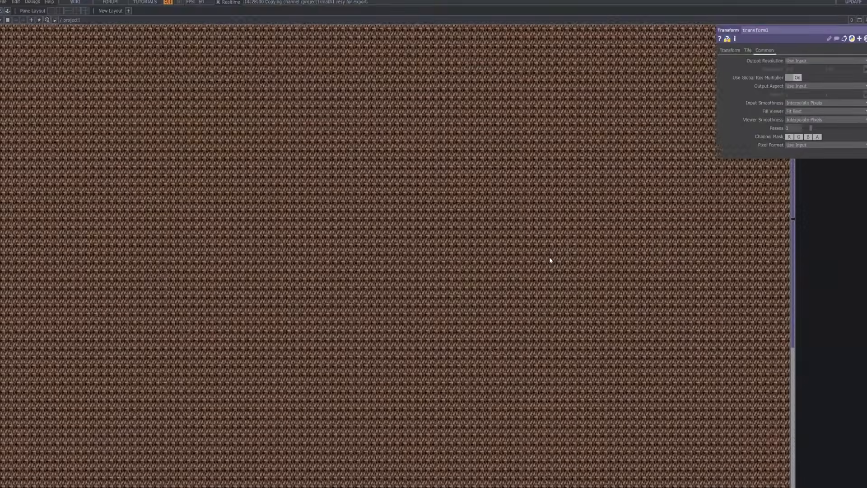
scroll(550, 261, "down", 8)
scroll(550, 260, "down", 8)
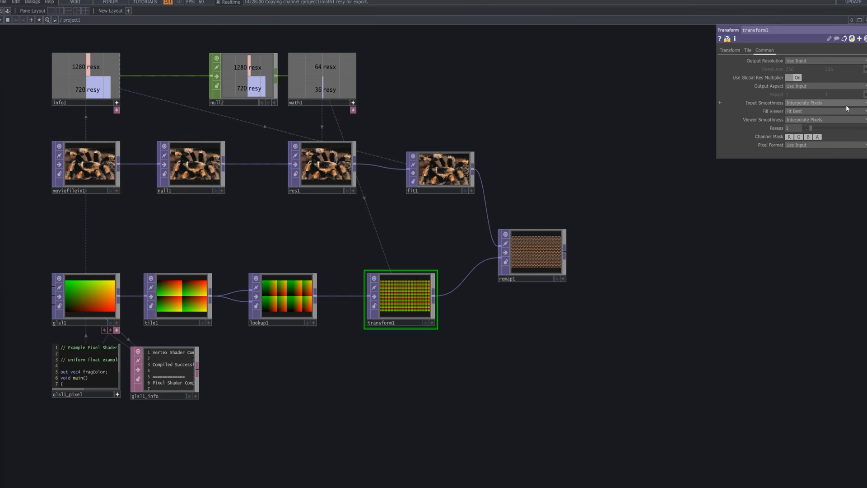
left_click(846, 105)
left_click(817, 115)
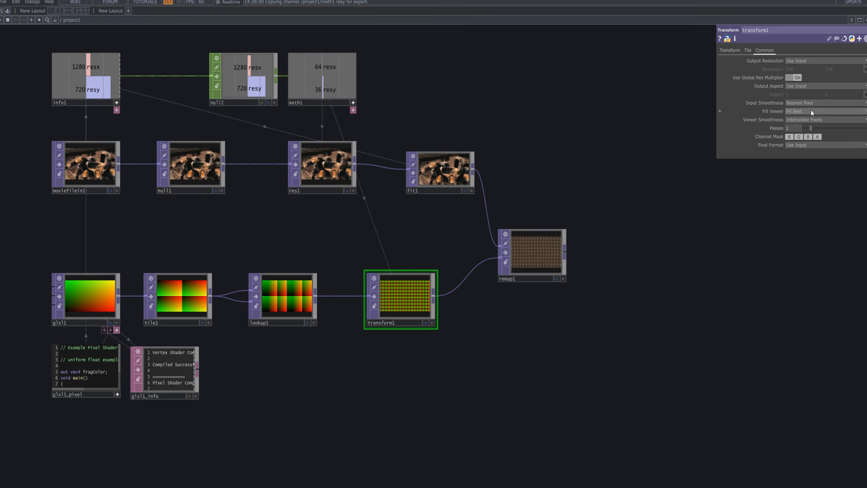
left_click(815, 119)
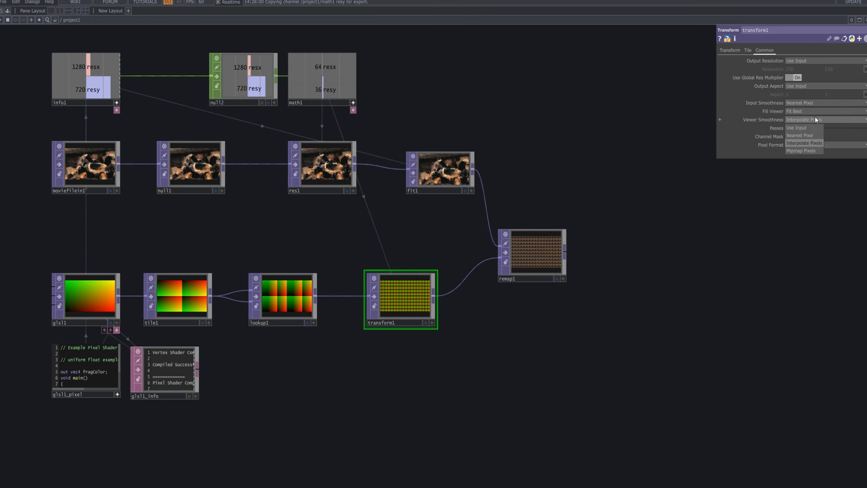
left_click(809, 135)
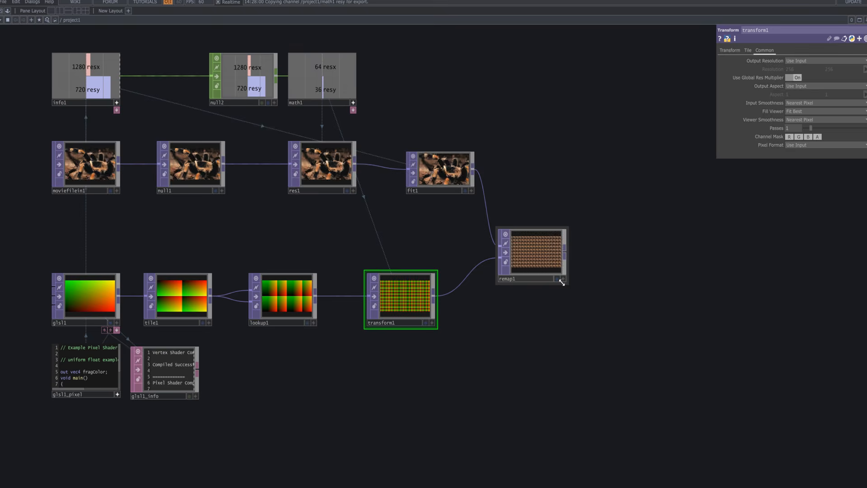
Examine the repeated spider tiles in remap1's output up close.
scroll(560, 282, "up", 10)
left_click_drag(660, 207, 741, 371)
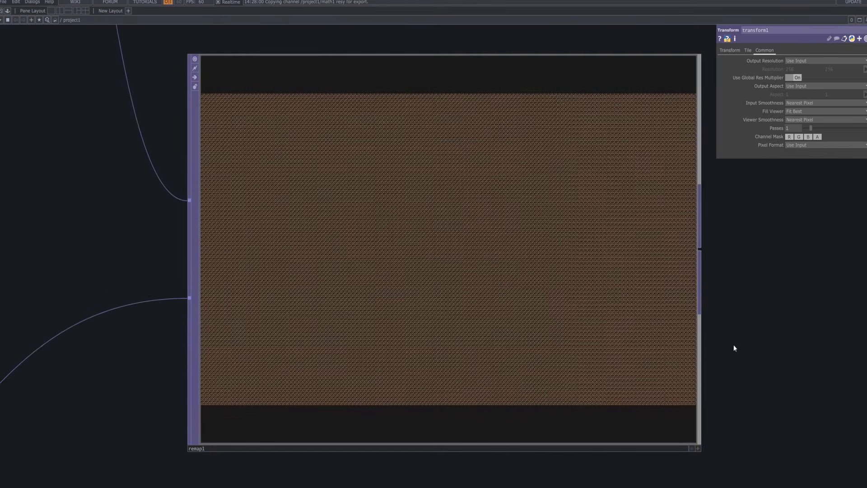
scroll(515, 347, "up", 10)
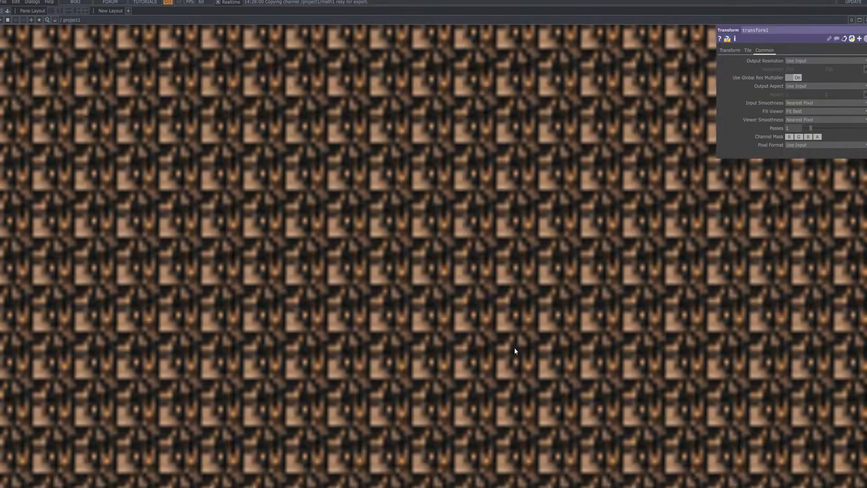
scroll(515, 351, "down", 10)
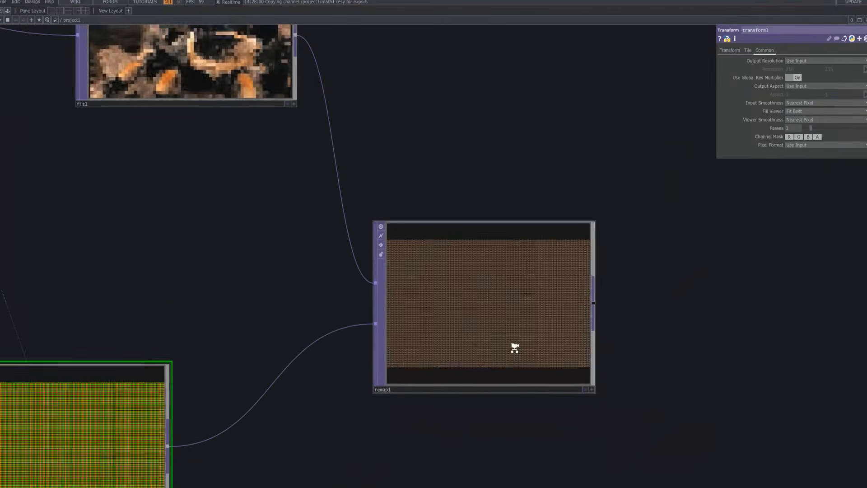
scroll(515, 351, "down", 3)
scroll(597, 344, "down", 2)
Add a Reorder TOP to the network above remap1.
left_click_drag(597, 344, 581, 278)
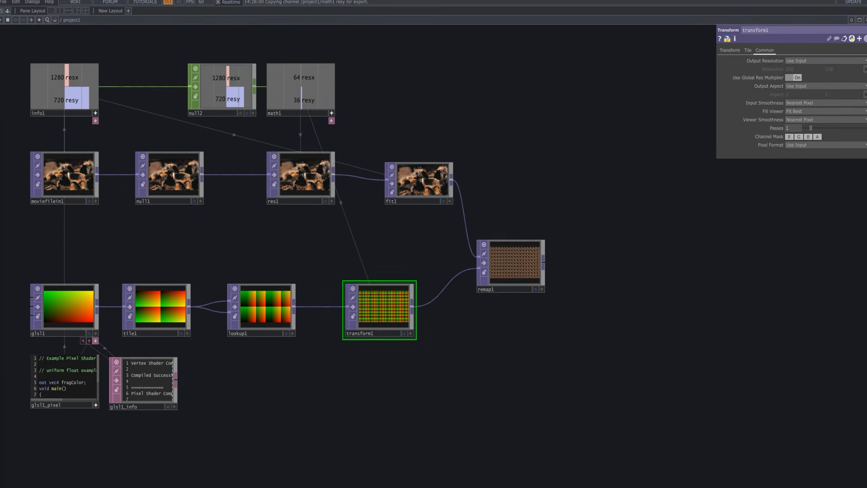
key("Tab")
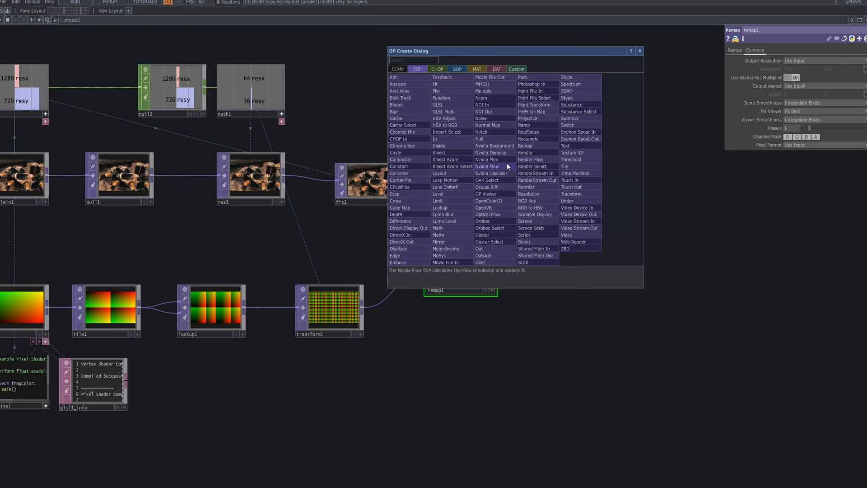
type("re")
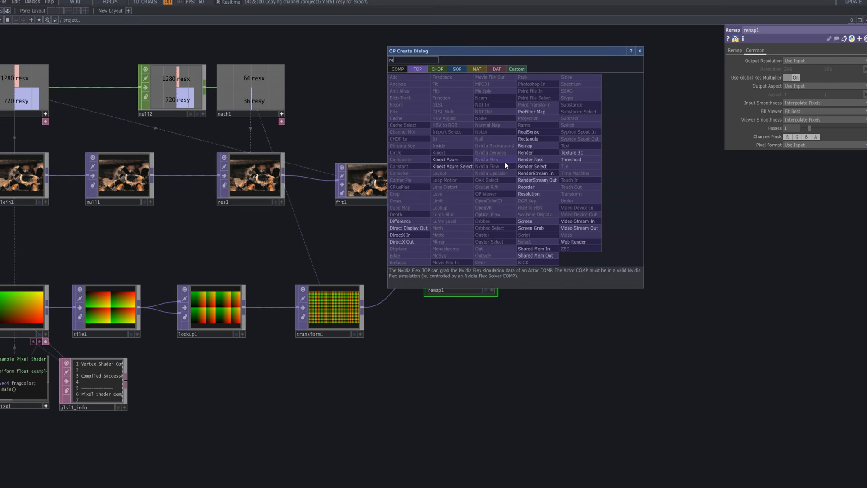
type("o")
left_click(543, 187)
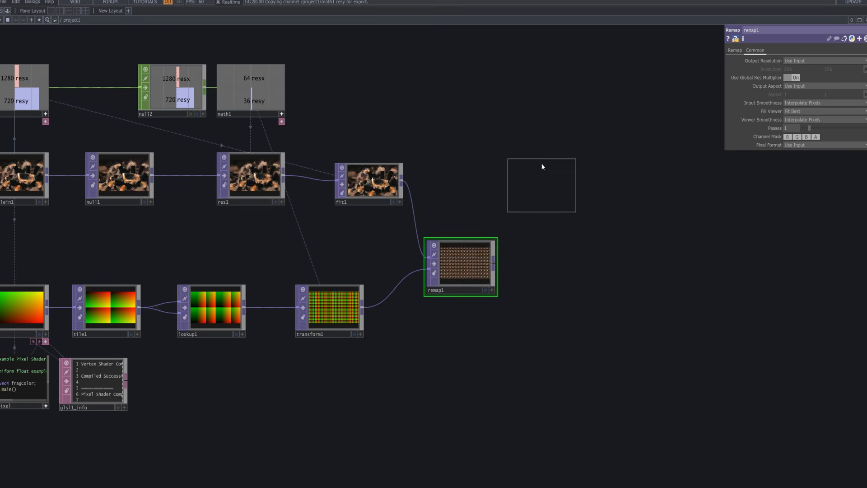
left_click(526, 127)
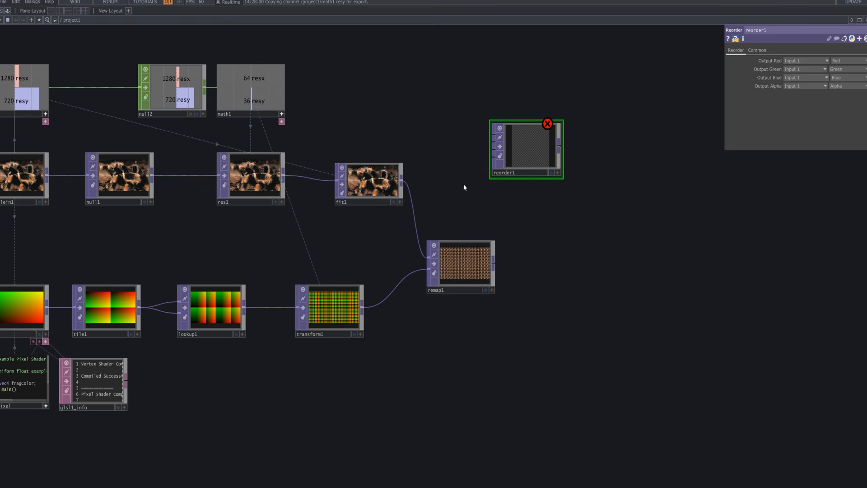
Connect fit1's output to reorder1's first input and align remap1 below reorder1.
left_click(401, 182)
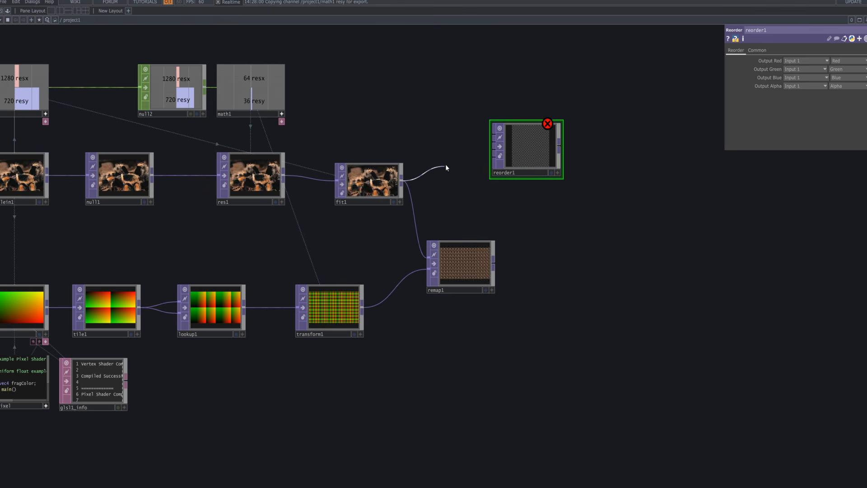
left_click(494, 141)
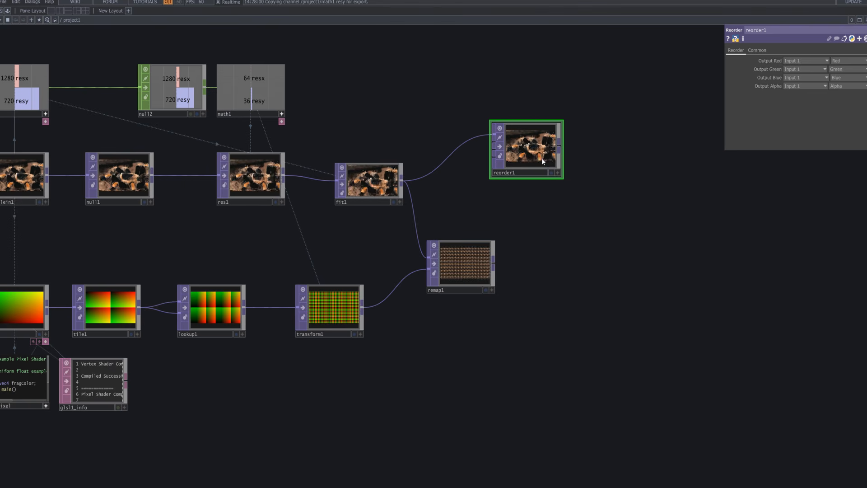
left_click_drag(471, 255, 537, 257)
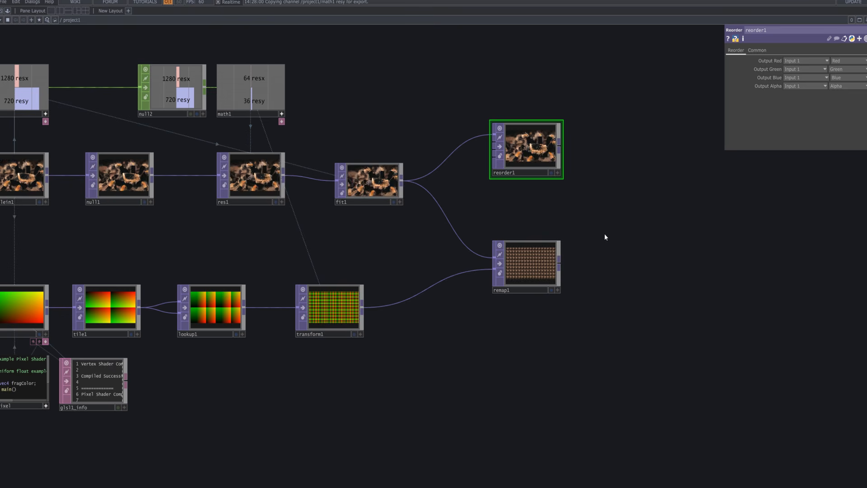
left_click_drag(577, 236, 360, 245)
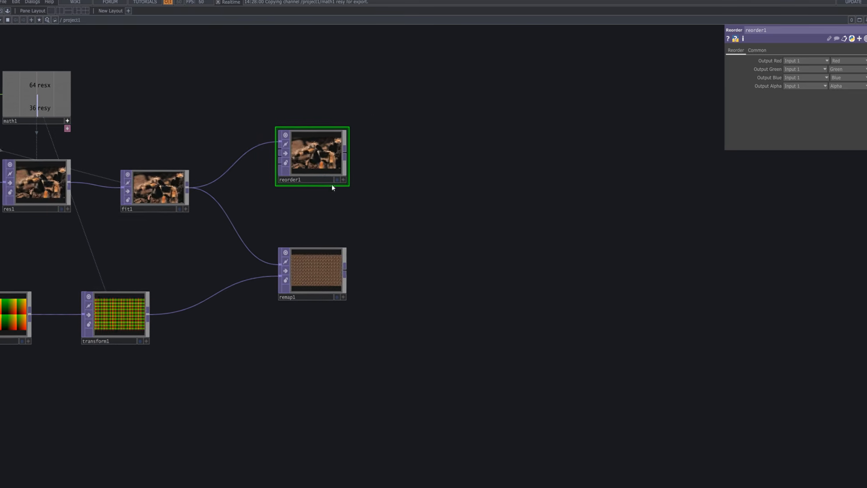
Set reorder1's Pixel Format to 32-bit float (Mono) and check its pixelated output up close.
left_click(765, 48)
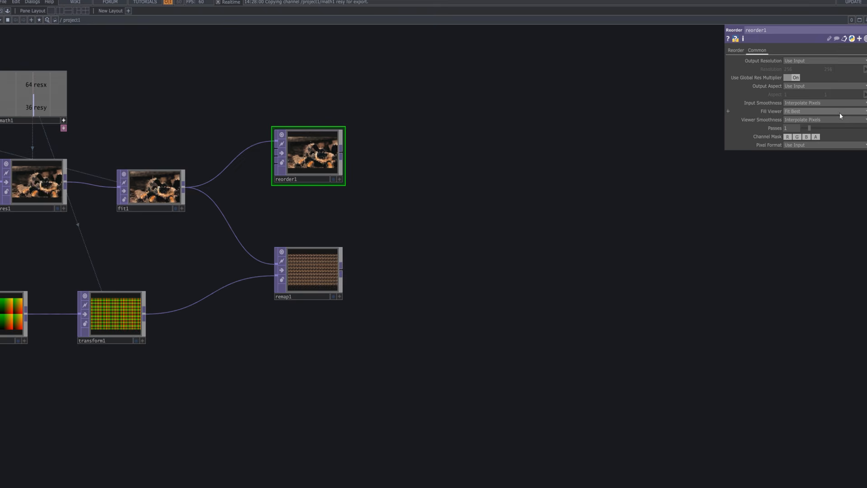
left_click(833, 144)
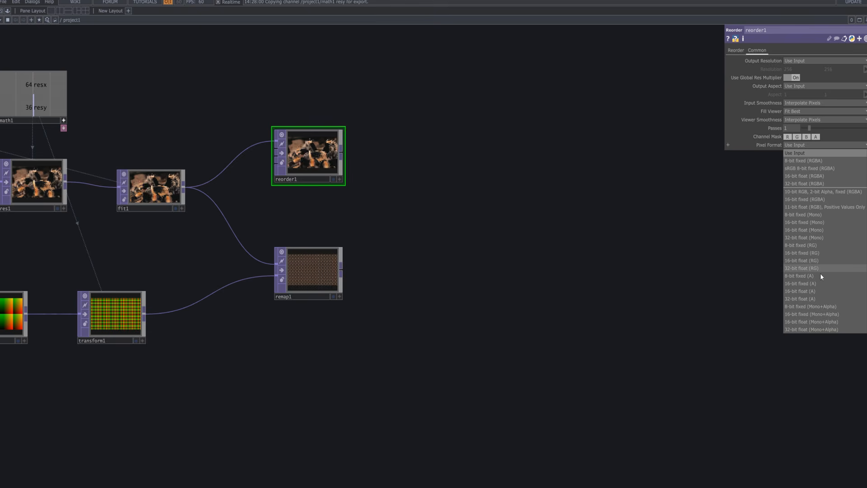
left_click(823, 238)
key("Tab")
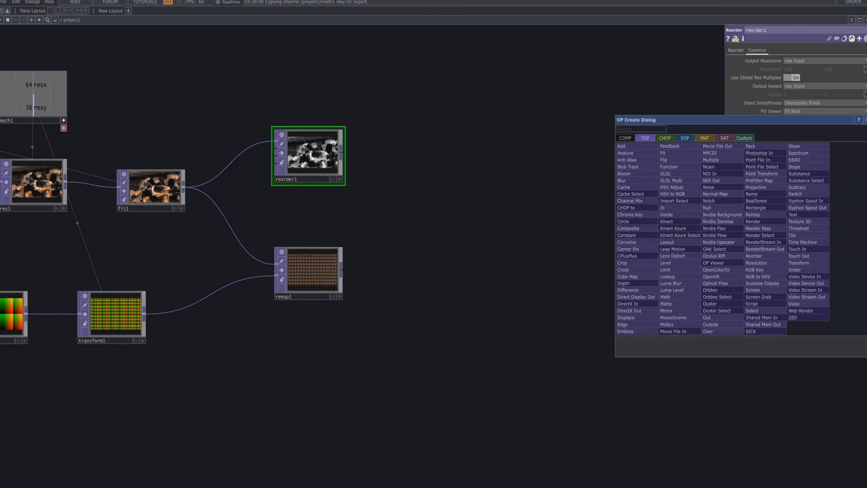
key("Escape")
left_click(840, 145)
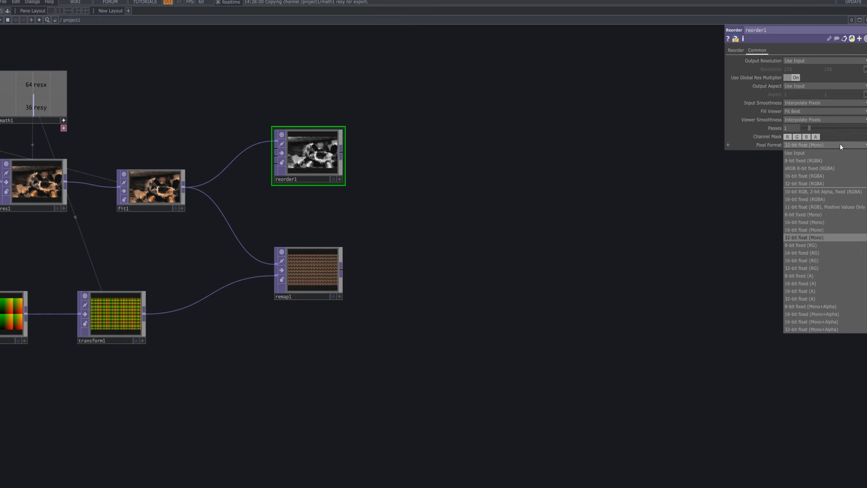
left_click(815, 235)
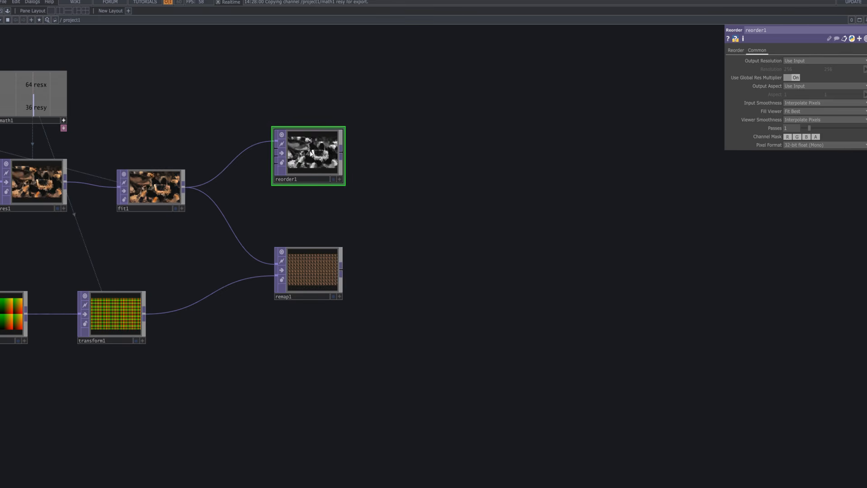
scroll(310, 153, "up", 10)
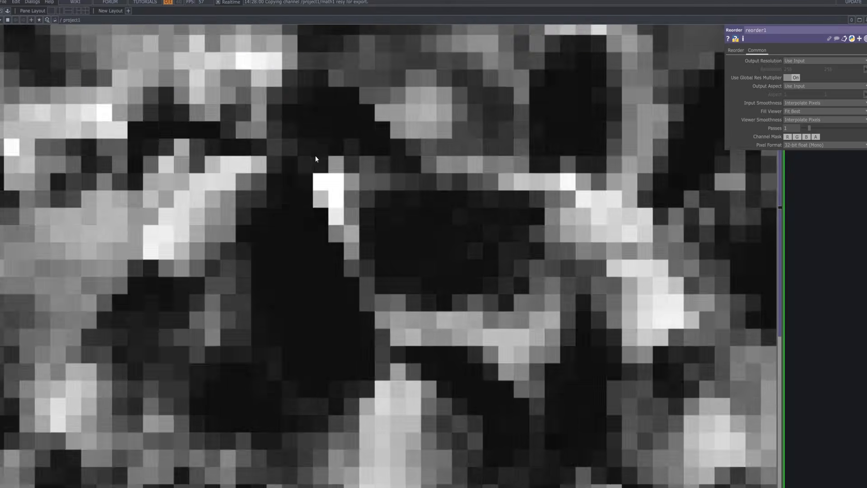
scroll(316, 158, "up", 4)
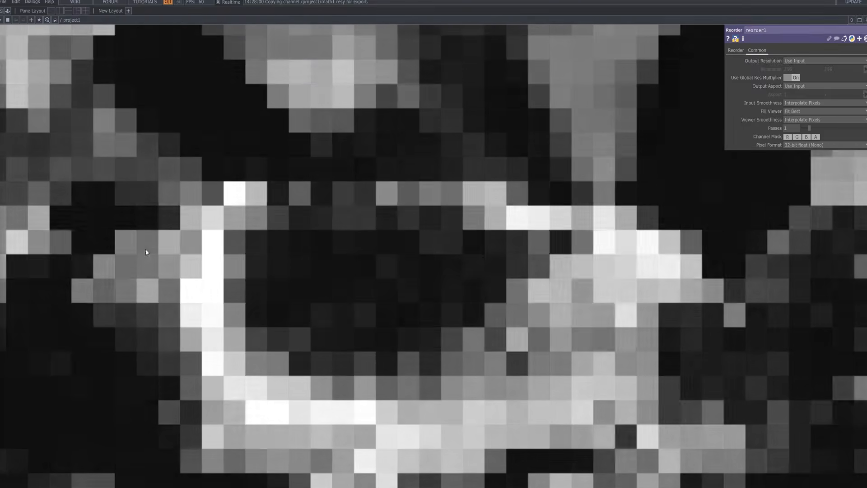
scroll(310, 232, "down", 10)
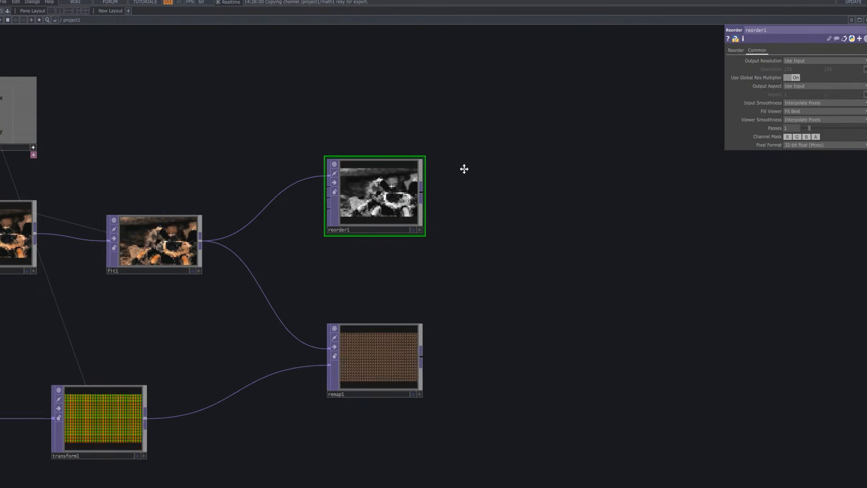
scroll(464, 169, "down", 5)
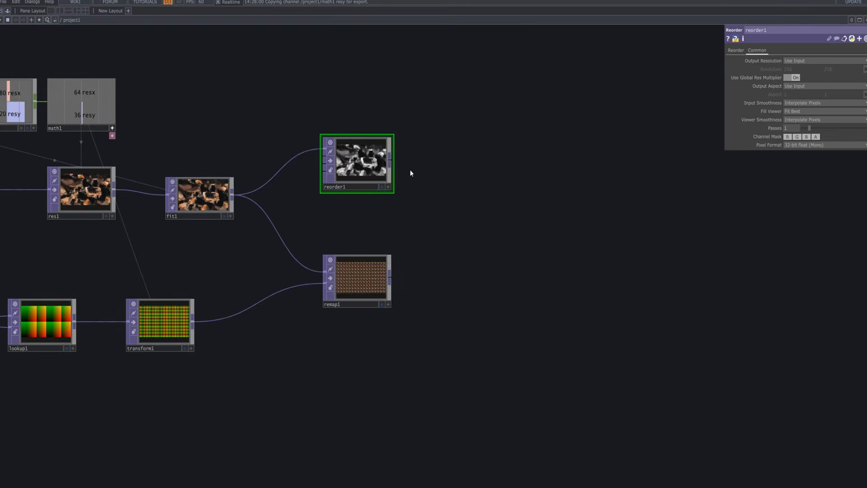
Add a Level TOP after reorder1, fed by its output.
key("Tab")
type("le")
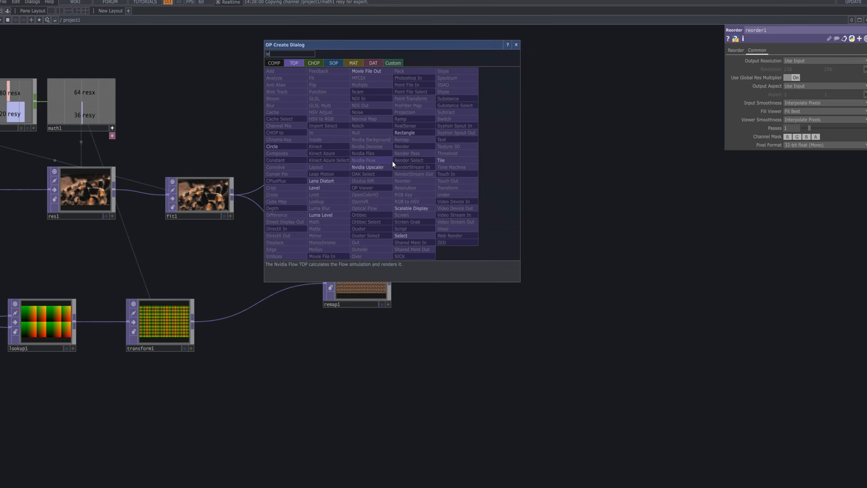
left_click(340, 188)
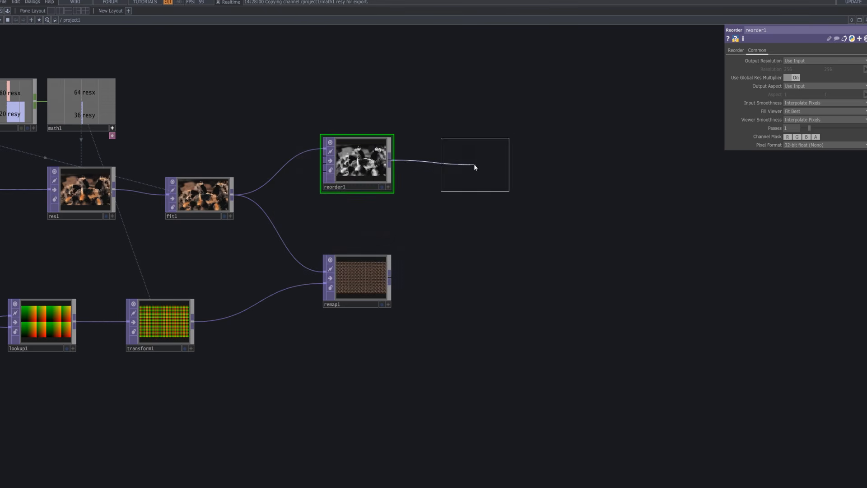
left_click(474, 166)
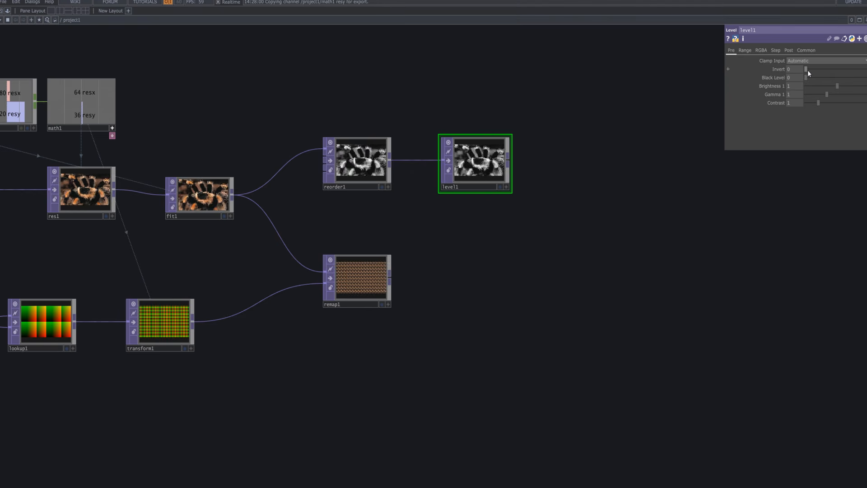
Set level1's Invert to 0.011 and Black Level to 0.03.
left_click_drag(808, 70, 809, 70)
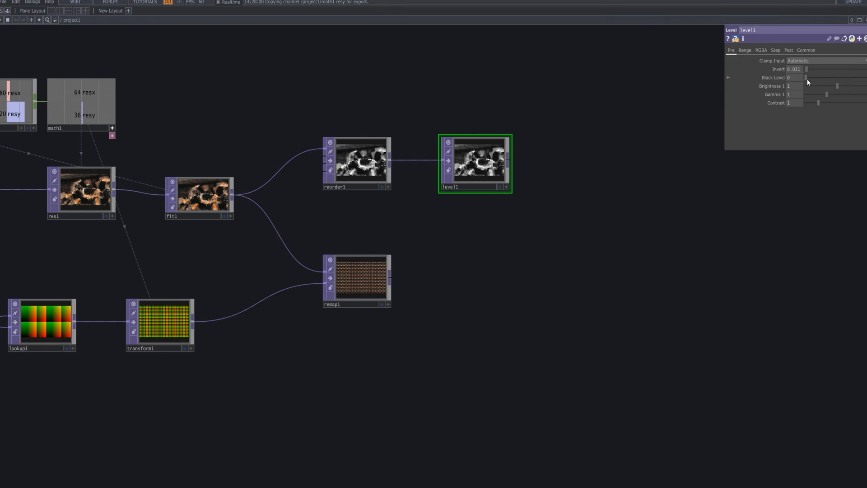
left_click_drag(808, 80, 807, 79)
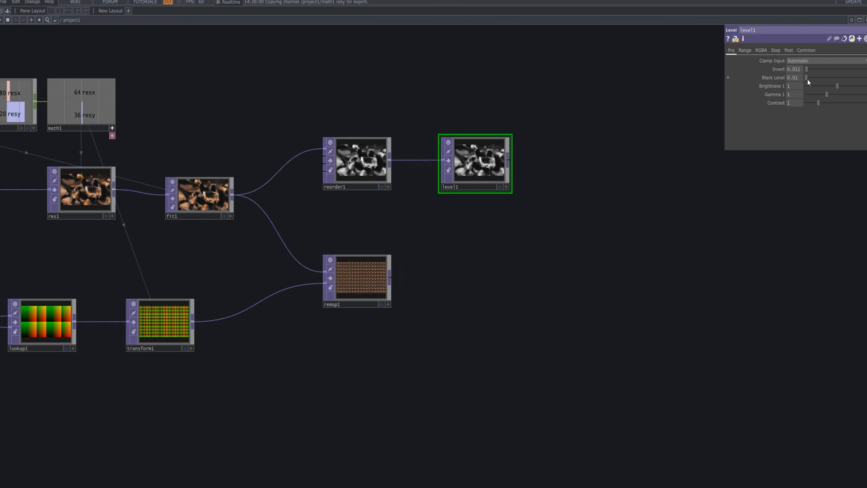
left_click_drag(807, 79, 809, 79)
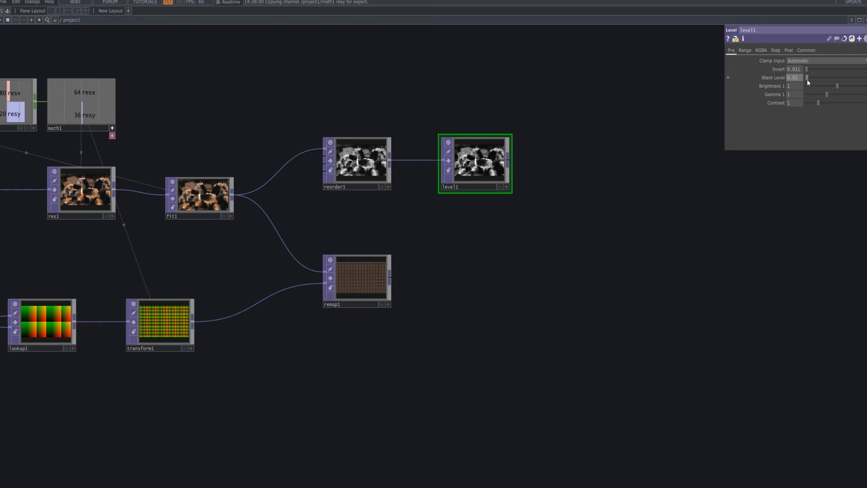
Append a second Level TOP to level1's output.
key("Tab")
type("le")
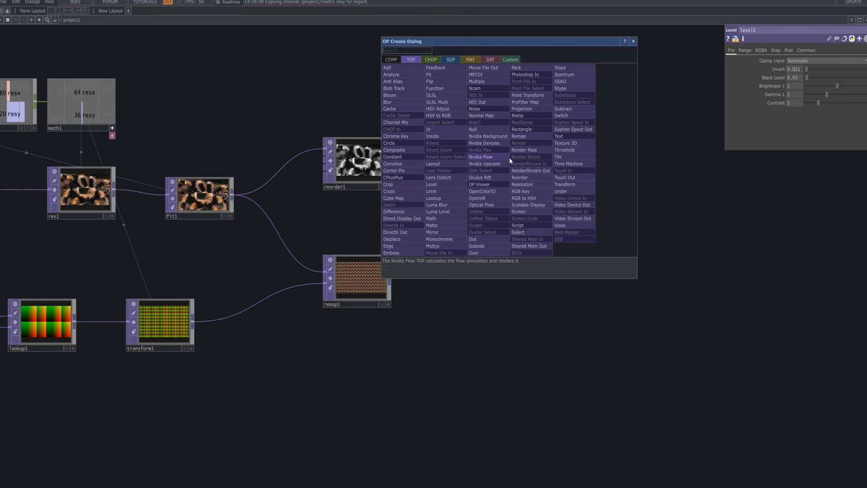
left_click(433, 185)
left_click(580, 160)
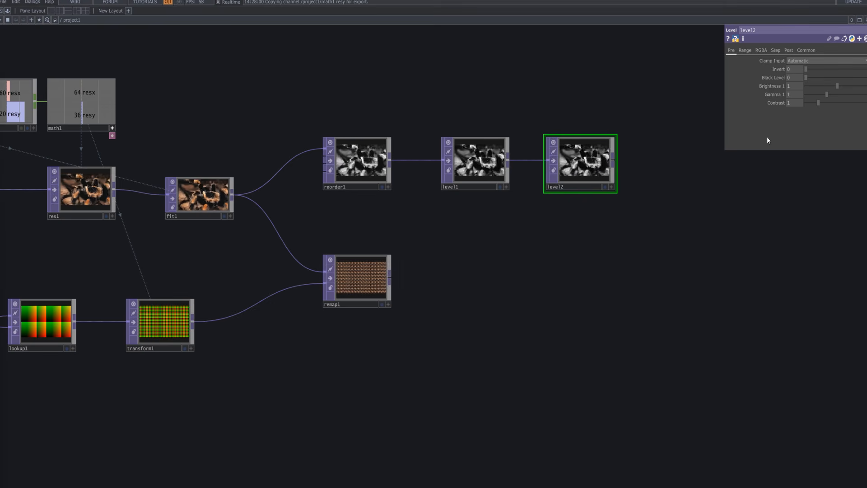
Set level2's Invert to 1 and check its output up close.
left_click(802, 67)
type("1")
key("Return")
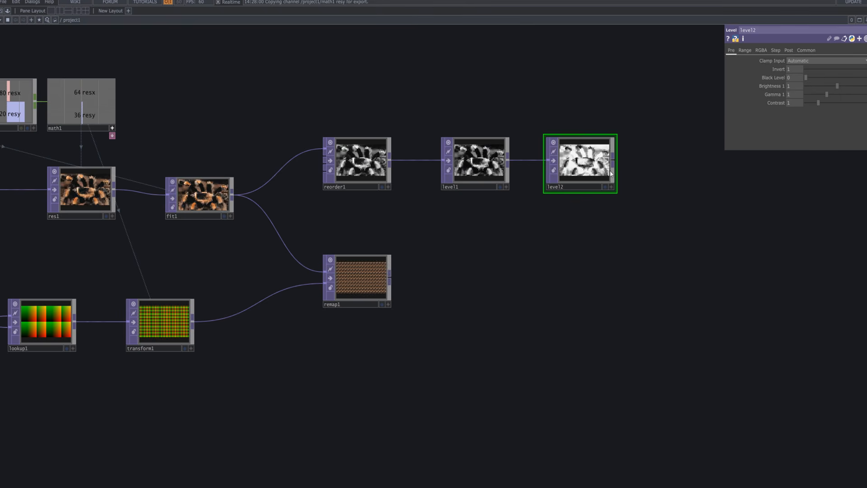
scroll(596, 171, "up", 3)
scroll(597, 168, "up", 4)
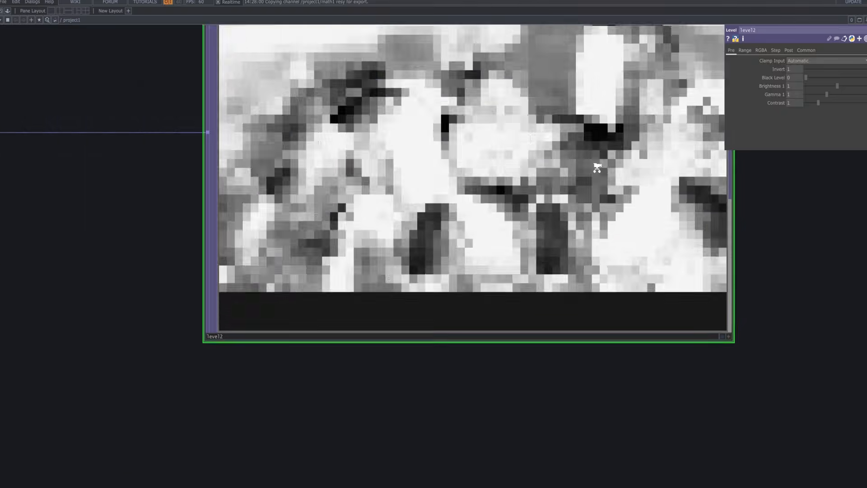
scroll(597, 168, "down", 4)
scroll(597, 169, "down", 3)
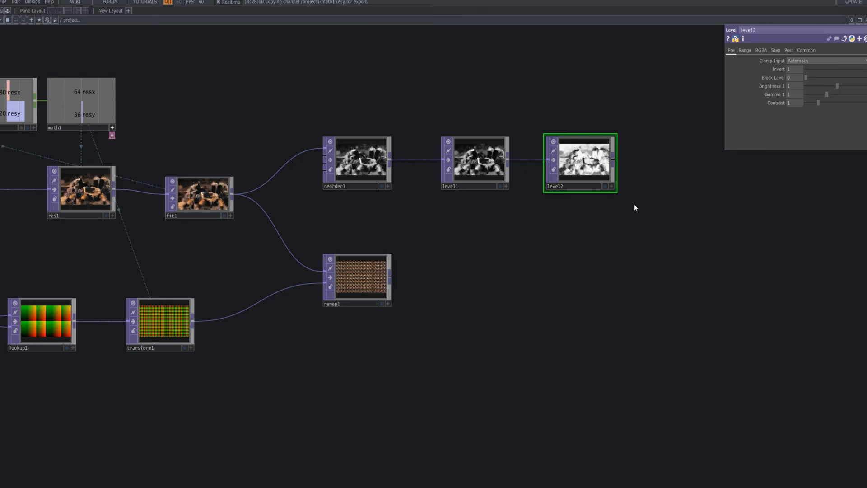
Add an Edge TOP fed by level2, set its Strength to 10 and briefly preview it as the network background.
left_click_drag(636, 211, 417, 189)
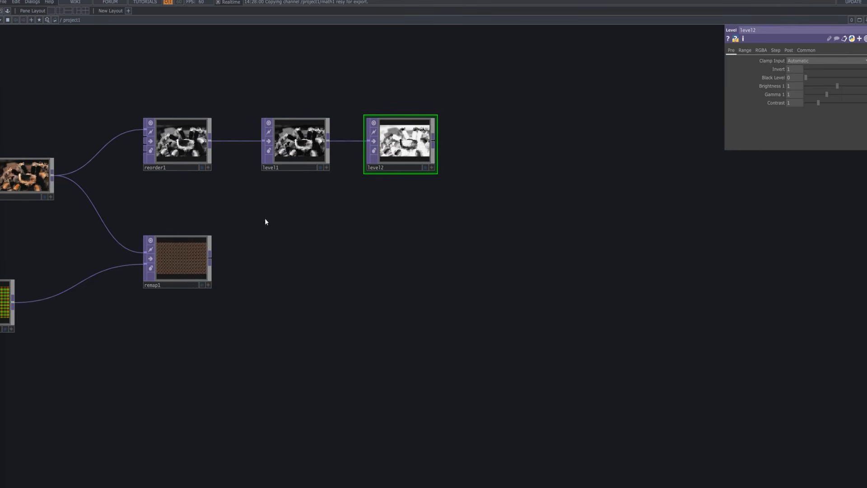
key("Tab")
type("ed")
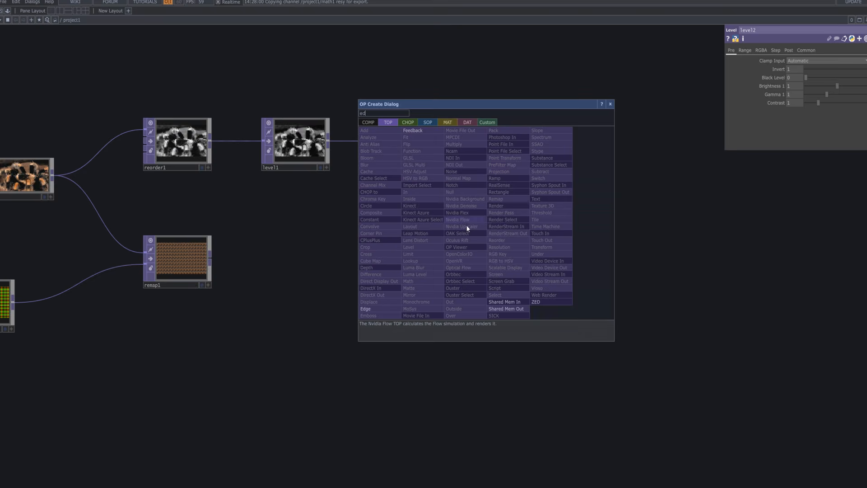
left_click(384, 309)
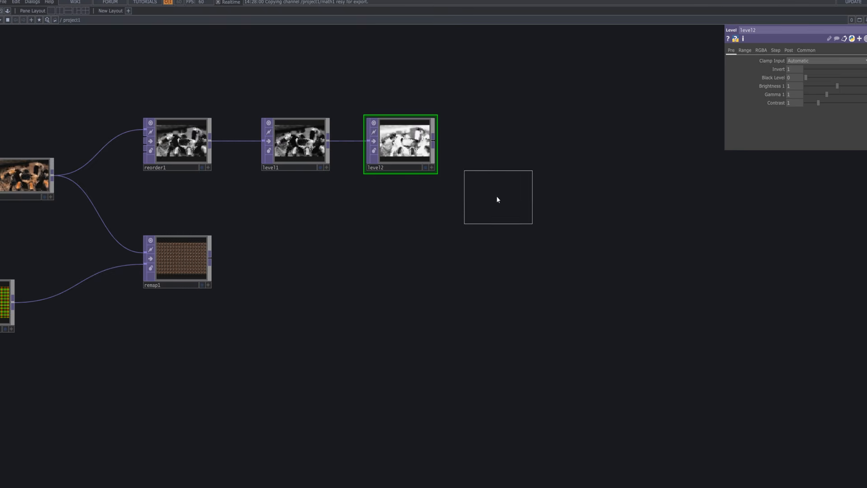
left_click(501, 177)
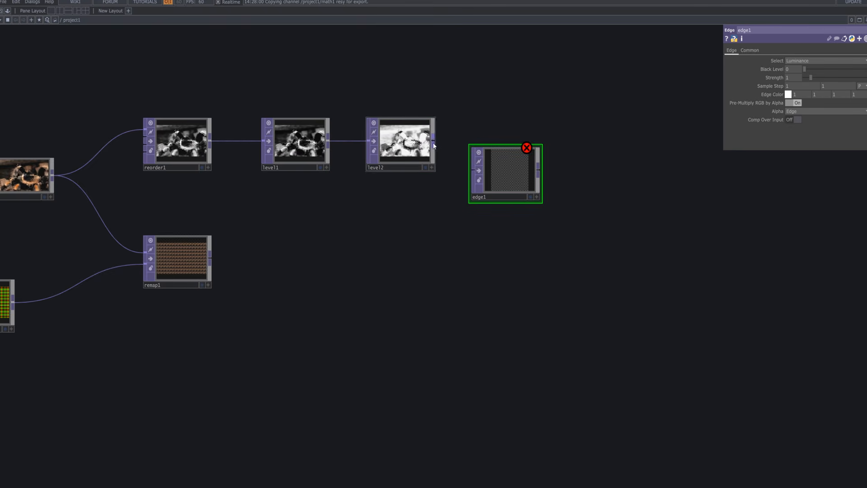
left_click_drag(522, 174, 521, 146)
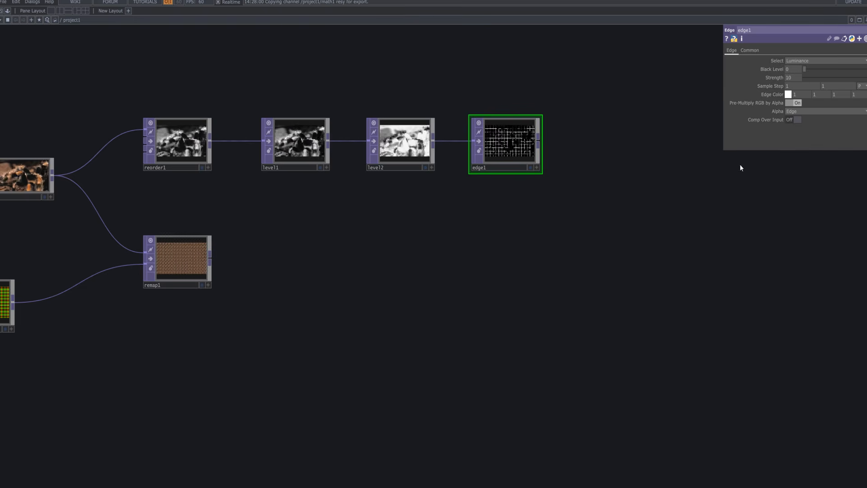
left_click(531, 168)
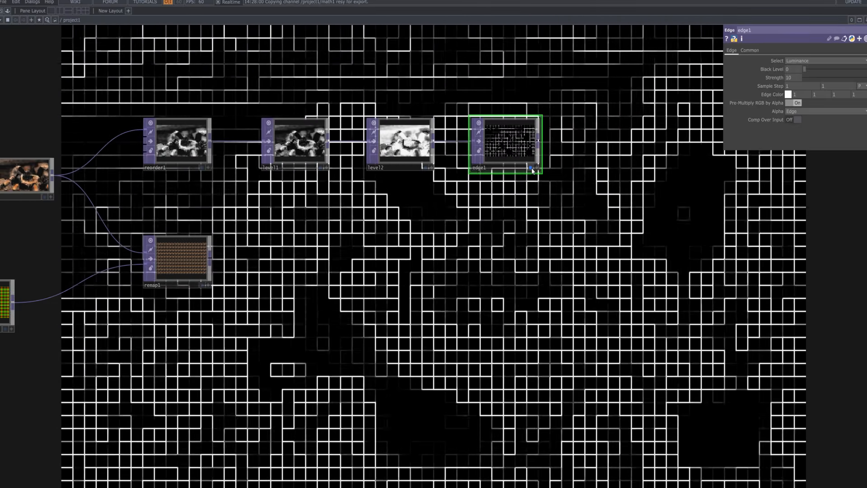
left_click(532, 169)
Add a Lookup TOP to the network above and beyond edge1.
key("Tab")
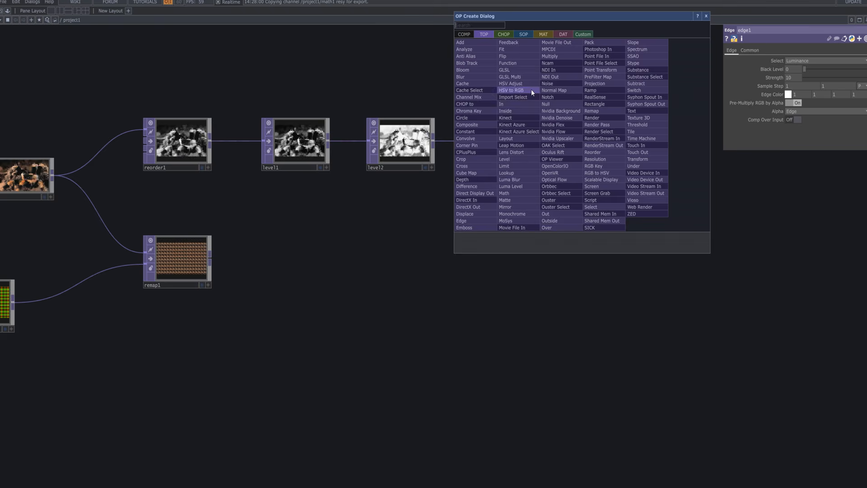
type("look")
left_click(523, 174)
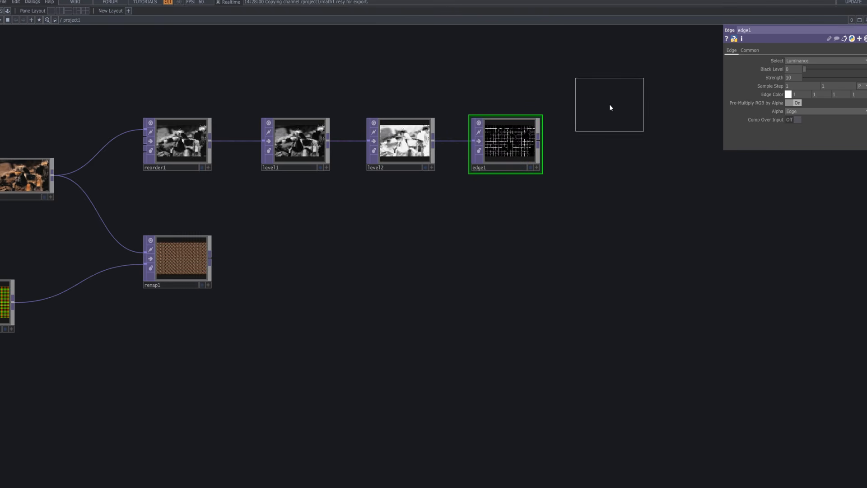
left_click(611, 103)
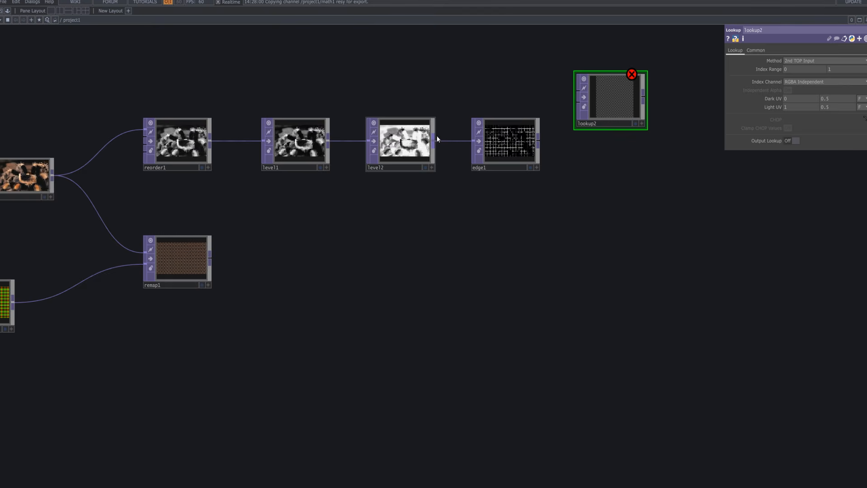
Connect level2 and edge1 to lookup2's first and second inputs, space the nodes apart and display lookup2 as the background.
left_click_drag(570, 91, 578, 91)
left_click_drag(513, 146, 577, 103)
left_click_drag(524, 176, 524, 161)
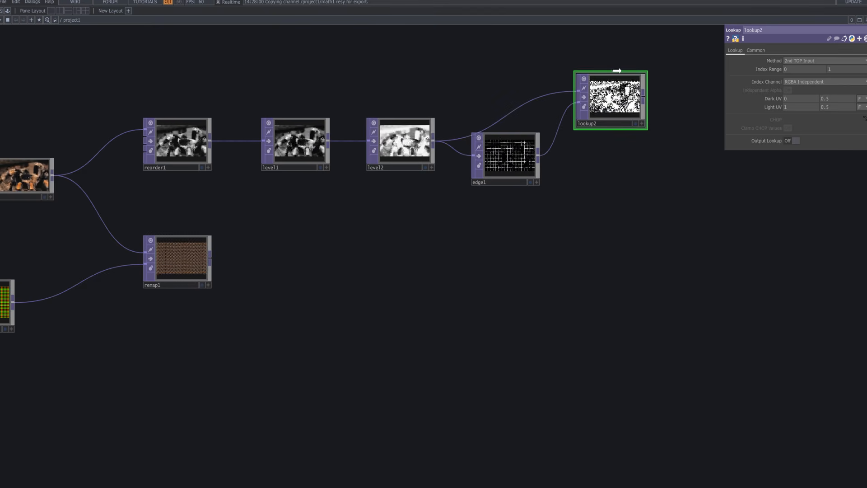
left_click_drag(615, 102, 615, 72)
left_click_drag(515, 156, 527, 154)
left_click(637, 94)
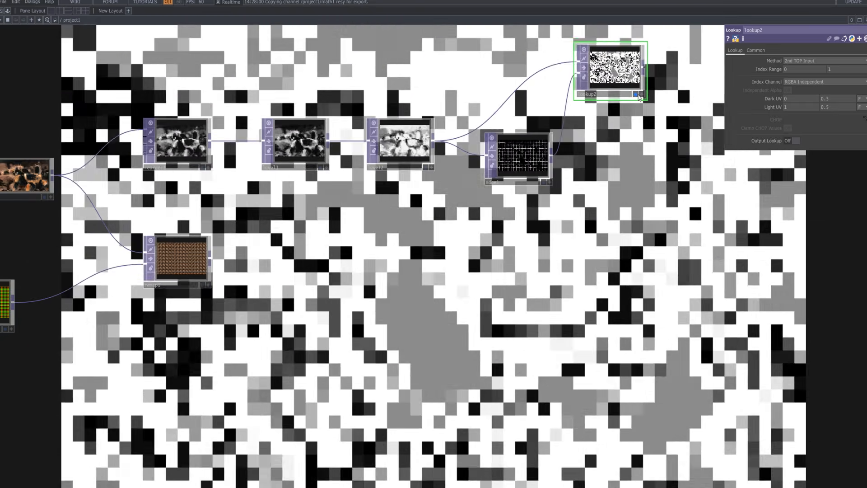
Stop displaying lookup2 as the network background and add a Math TOP fed by its output.
left_click(638, 94)
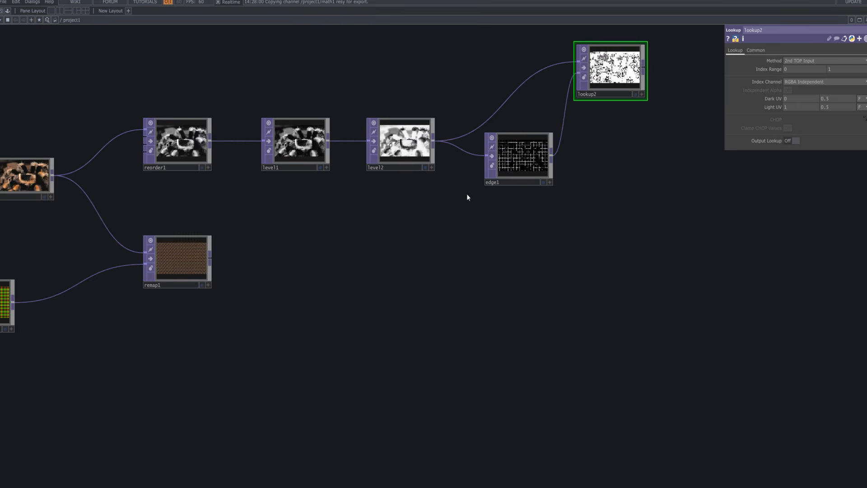
left_click_drag(466, 195, 486, 217)
key("Tab")
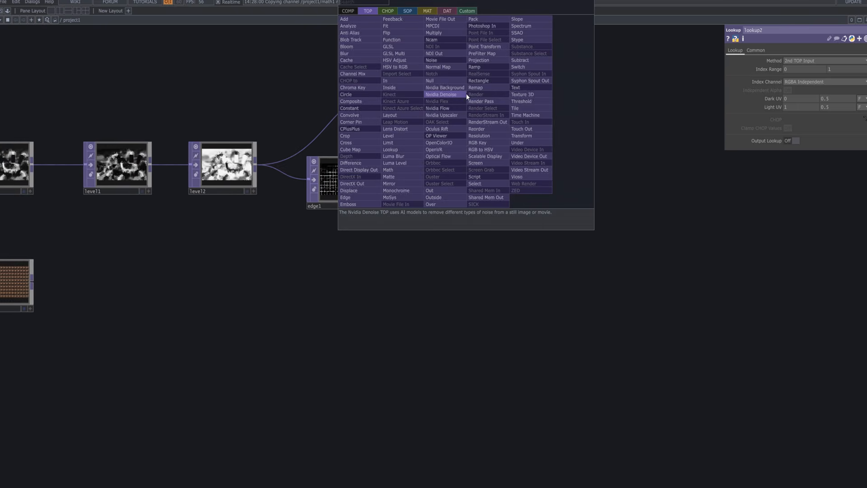
type("math")
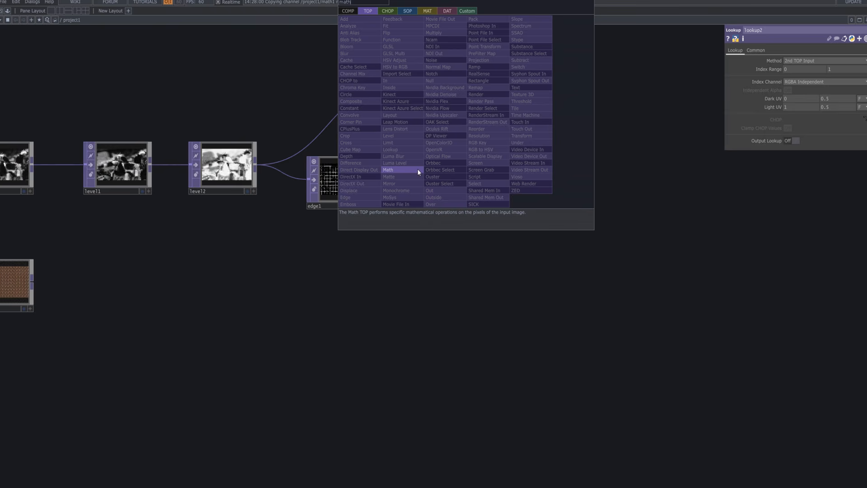
left_click(418, 170)
left_click(535, 113)
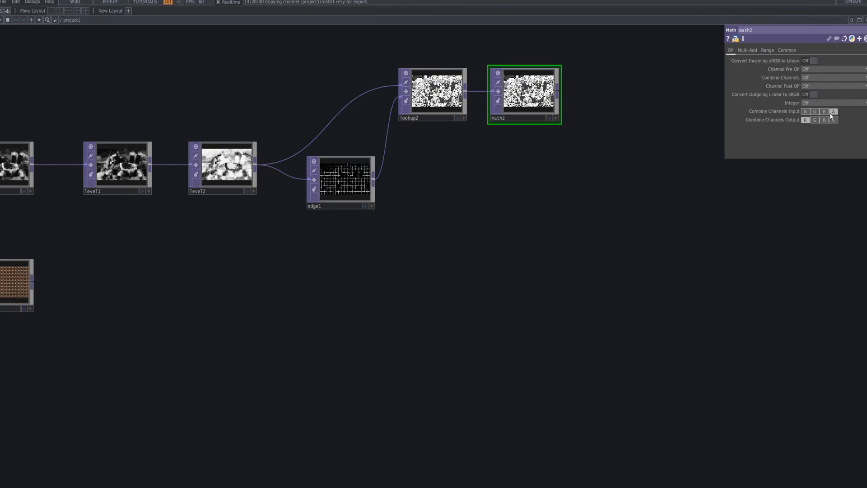
Set math2's Multiply value to 32 in its Multi-Add parameters.
left_click(748, 50)
left_click(814, 69)
key("BackSpace")
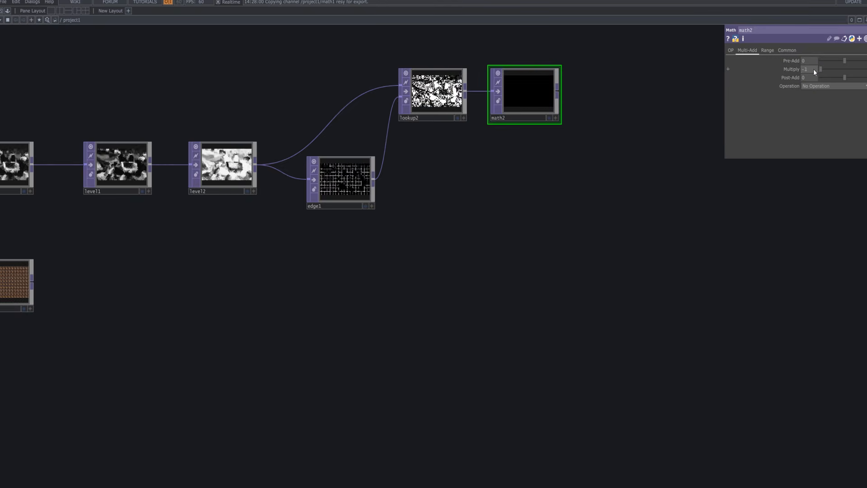
type("10")
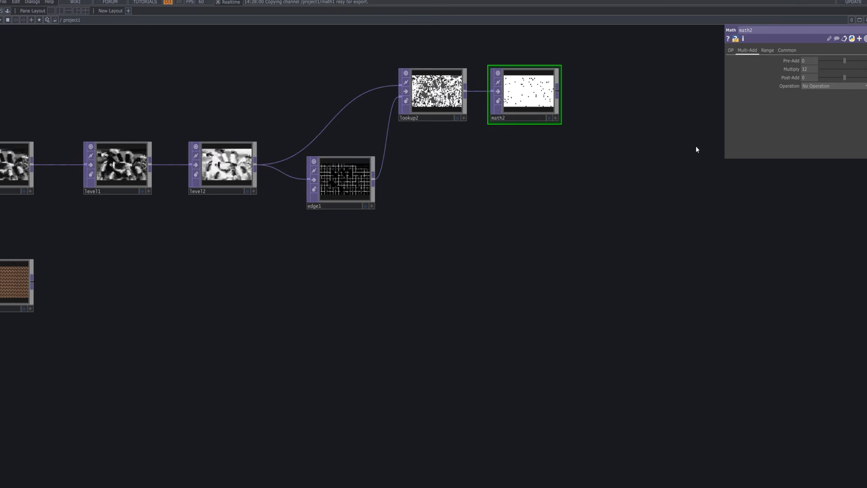
Set math2's Input Smoothness and Viewer Smoothness to Nearest Pixel and turn off red in its Channel Mask.
left_click(787, 51)
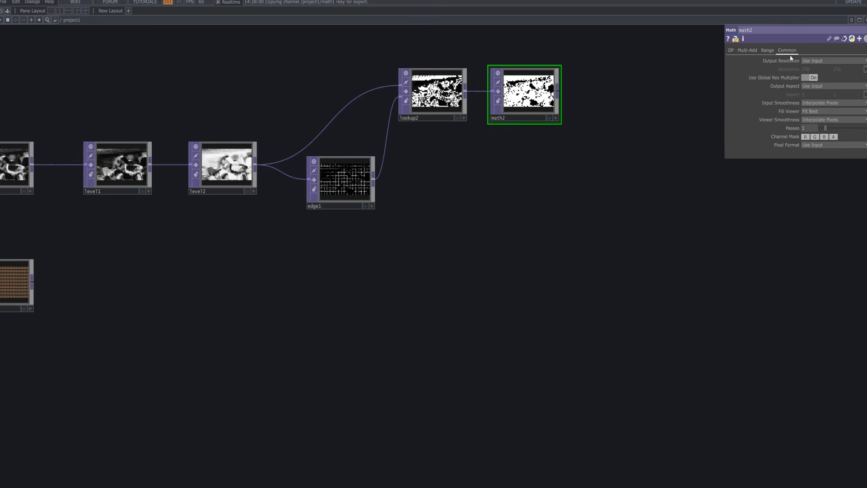
left_click(815, 104)
left_click(816, 111)
left_click(819, 120)
left_click(823, 126)
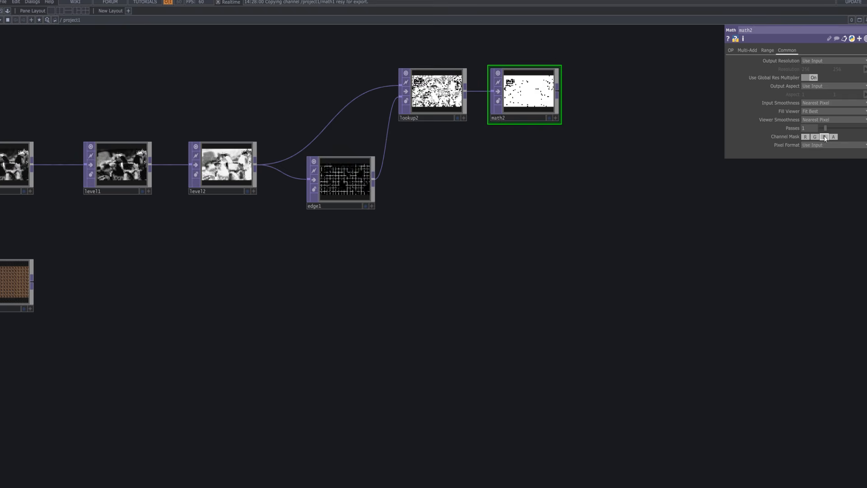
left_click(805, 137)
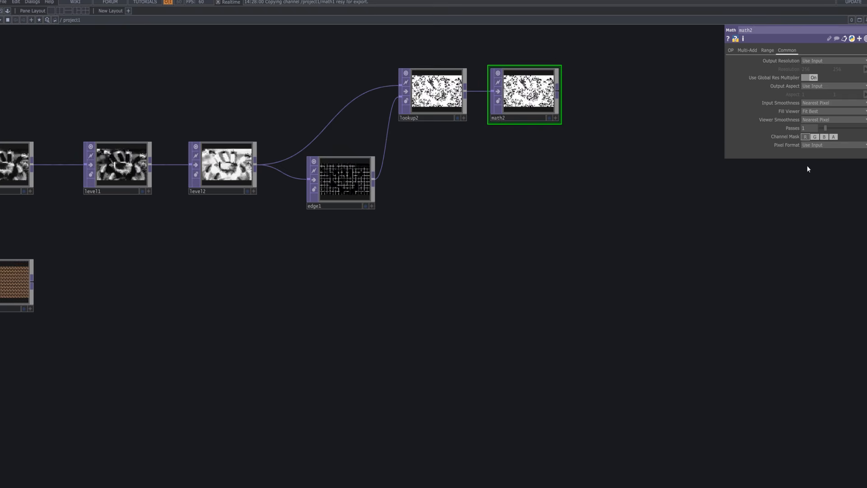
Add an Add TOP below and beyond math2 and connect math2 to its first input.
scroll(539, 103, "up", 6)
scroll(543, 107, "down", 5)
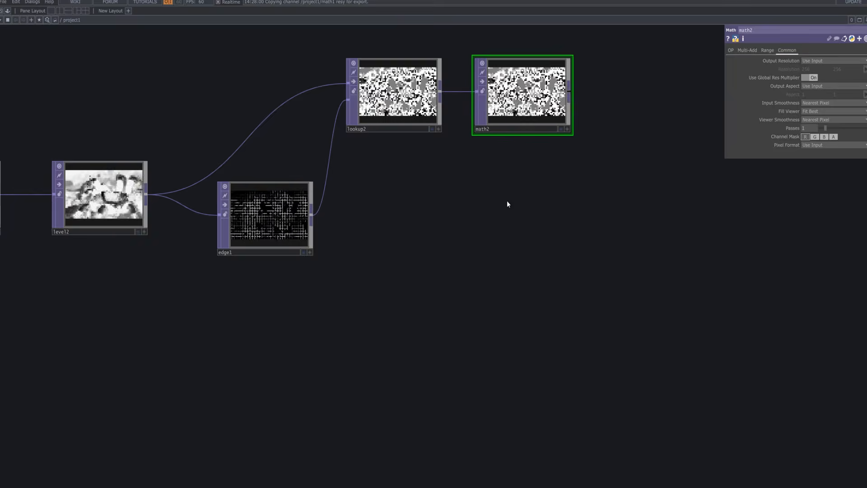
key("Tab")
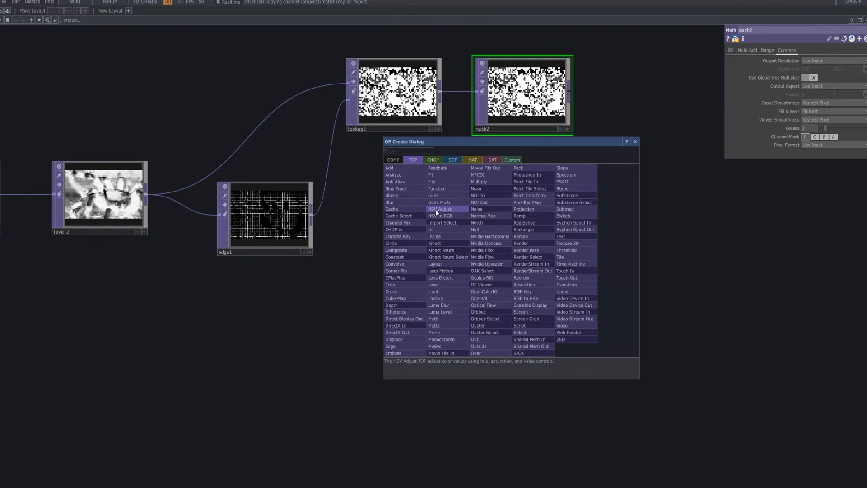
type("add")
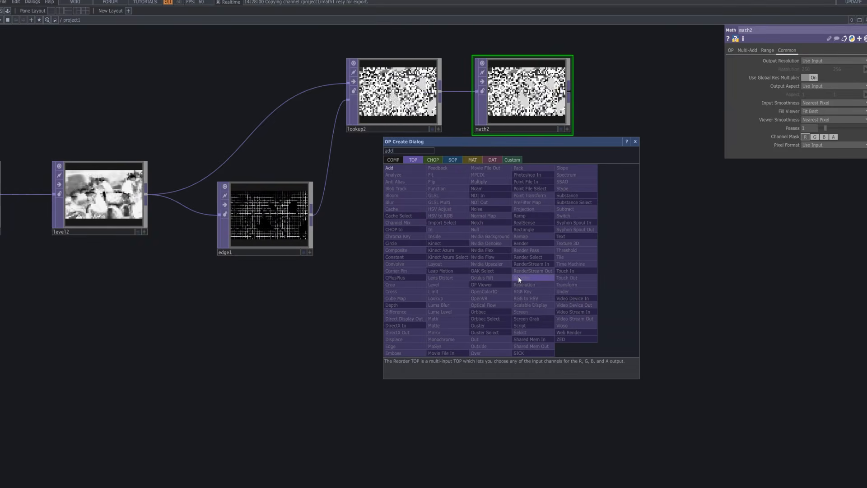
left_click(389, 168)
left_click(618, 269)
left_click_drag(623, 248, 661, 249)
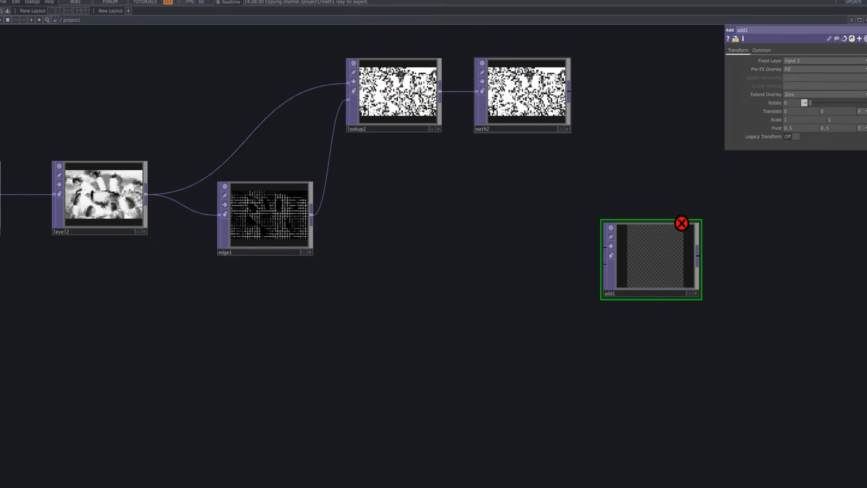
left_click_drag(572, 91, 605, 247)
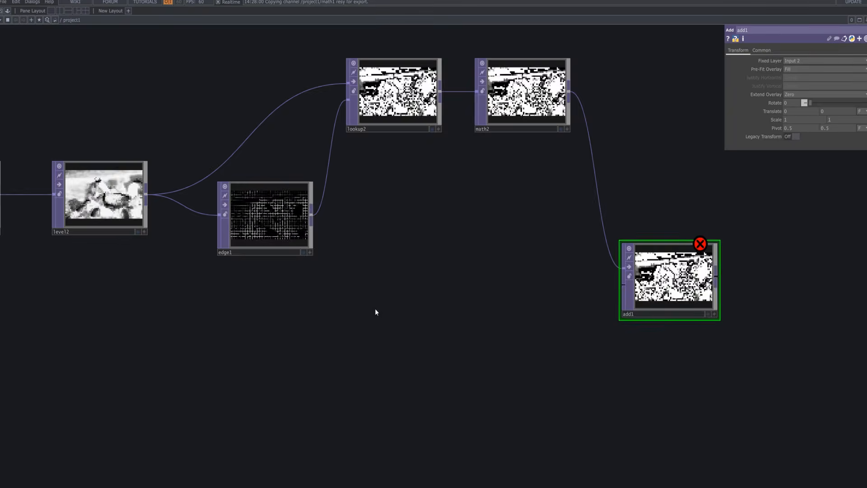
Connect remap1 to add1's second input and move add1 level with remap1.
scroll(375, 308, "down", 3)
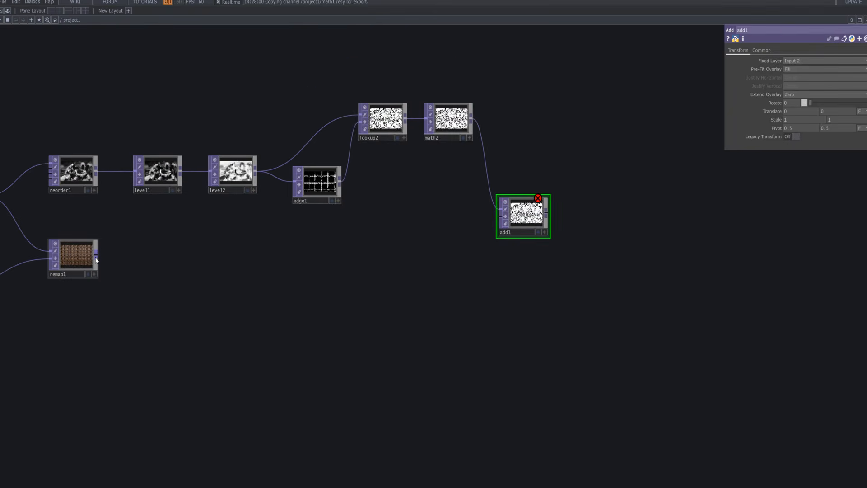
left_click_drag(300, 259, 386, 251)
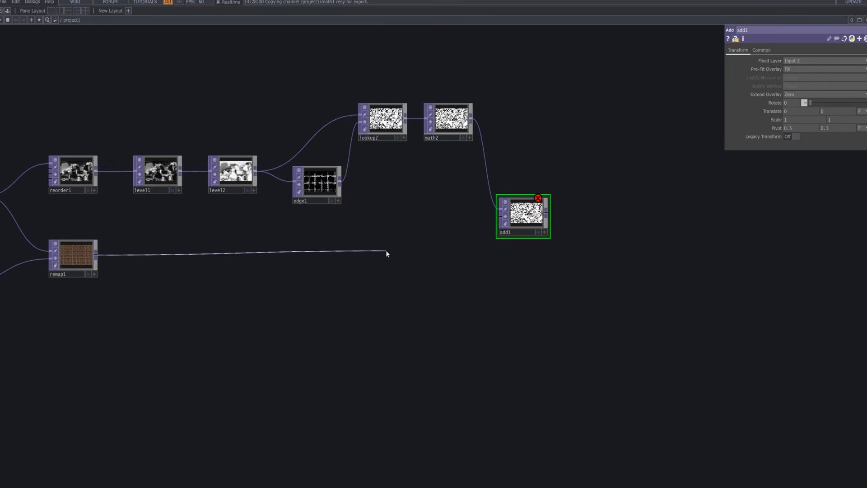
left_click(386, 251)
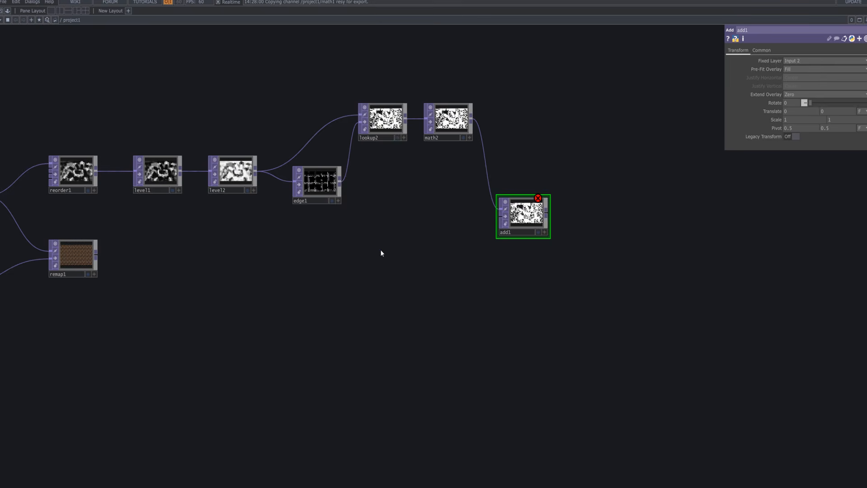
left_click(96, 259)
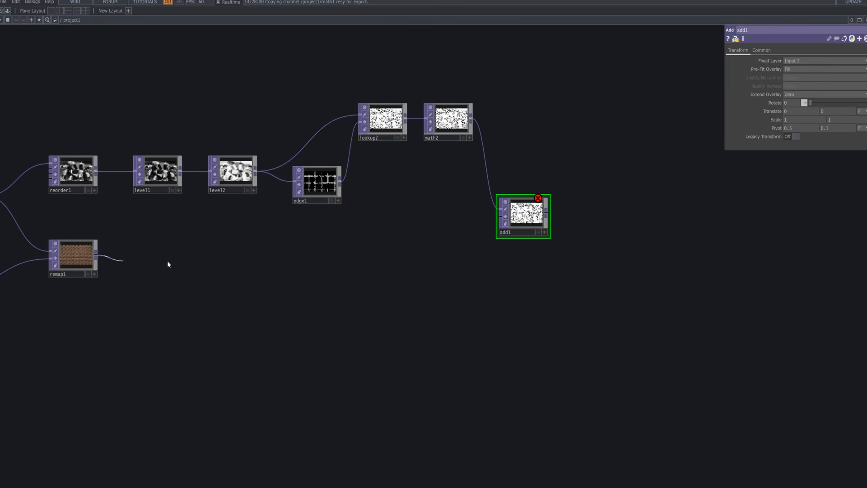
left_click(530, 224)
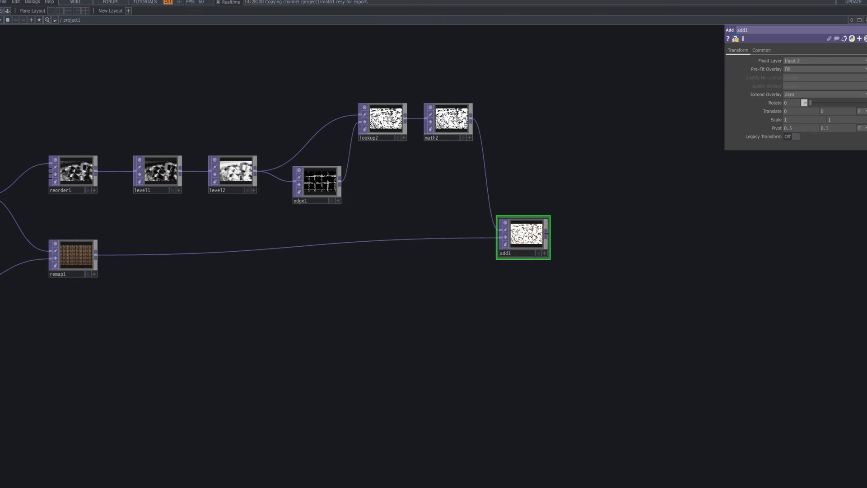
left_click_drag(534, 243, 534, 263)
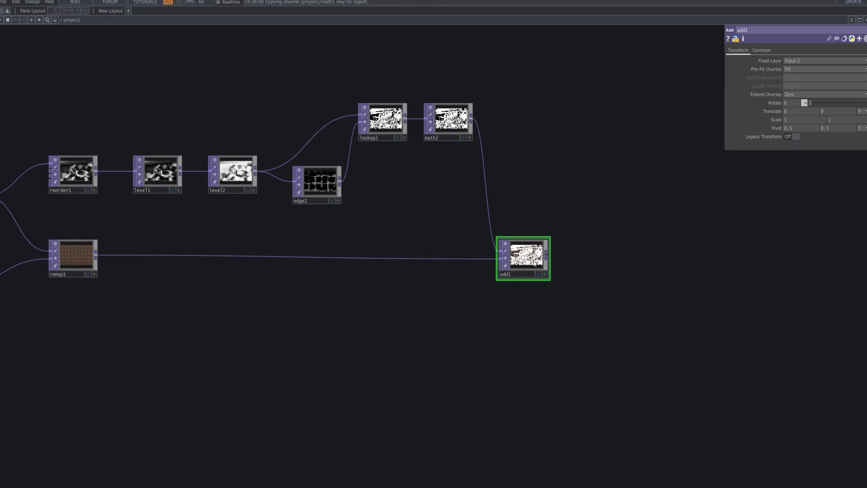
Set add1's input and viewer smoothness to Nearest Pixel, turn off red in its Channel Mask and briefly preview it as the background.
left_click(762, 50)
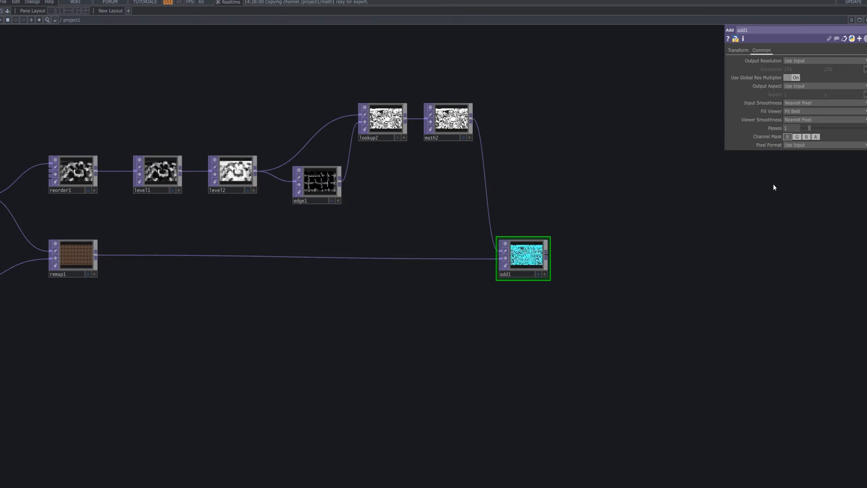
key("Tab")
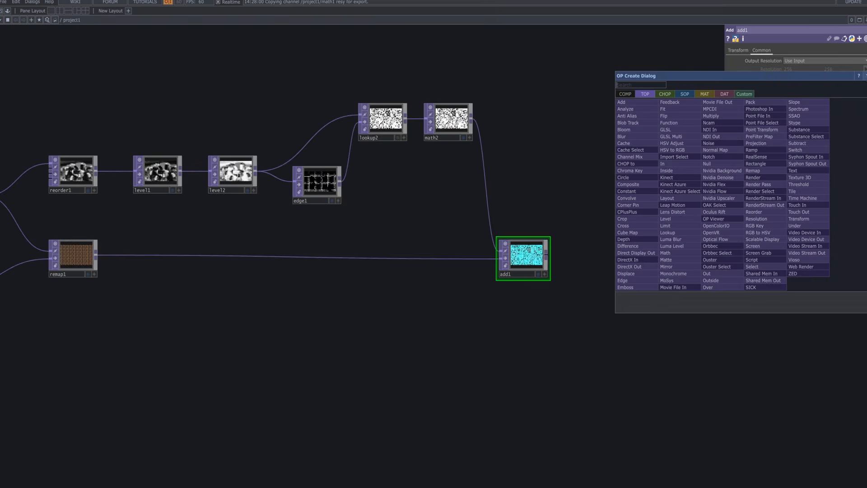
left_click(866, 75)
left_click(537, 274)
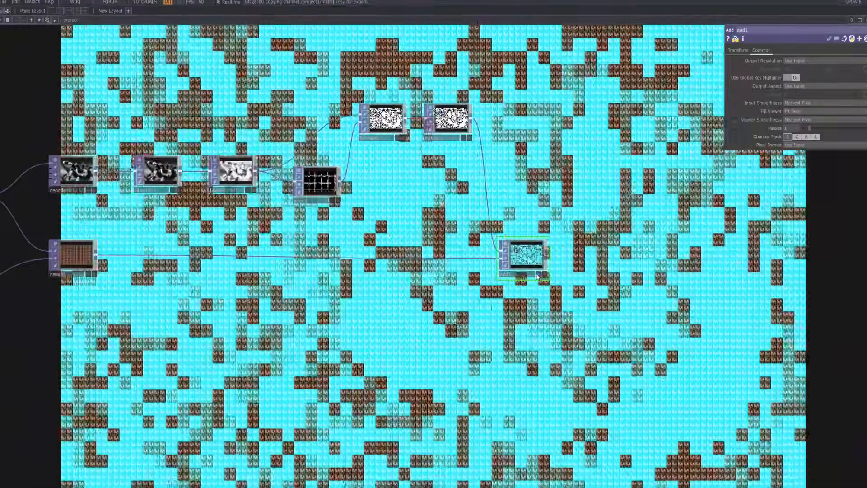
left_click(536, 274)
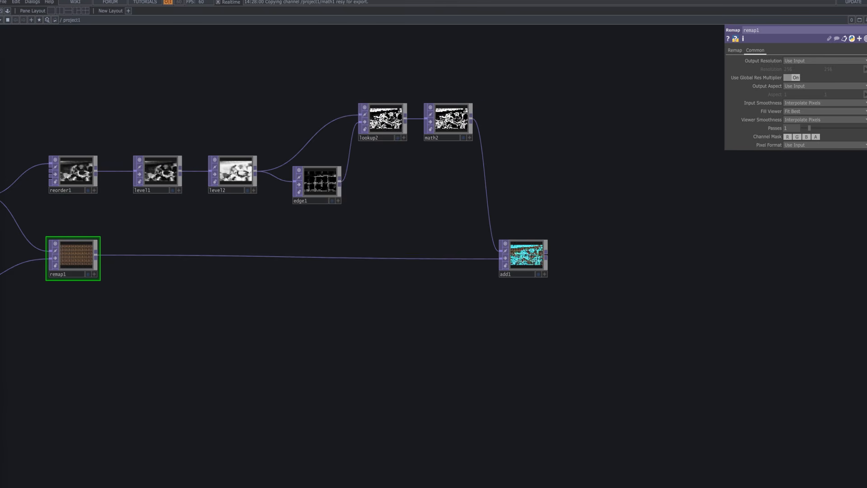
Review remap1's Remap parameters and the two branches running from fit1 and transform1 through to add1.
left_click(730, 51)
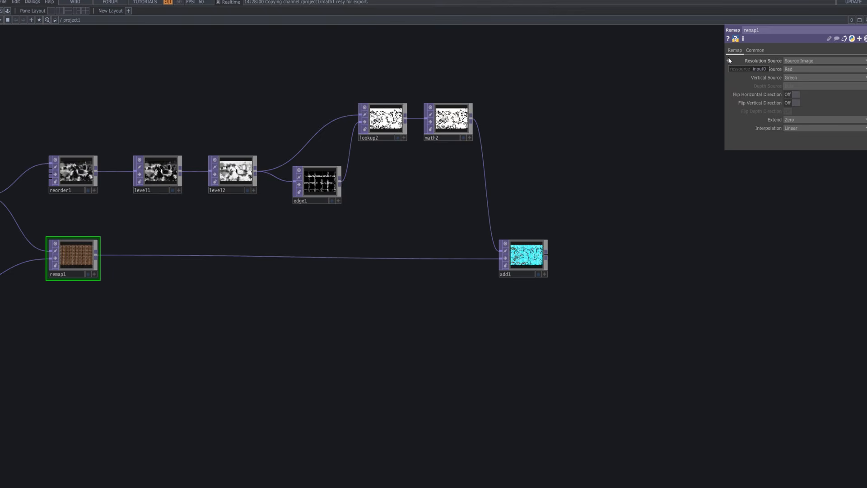
scroll(172, 306, "down", 3)
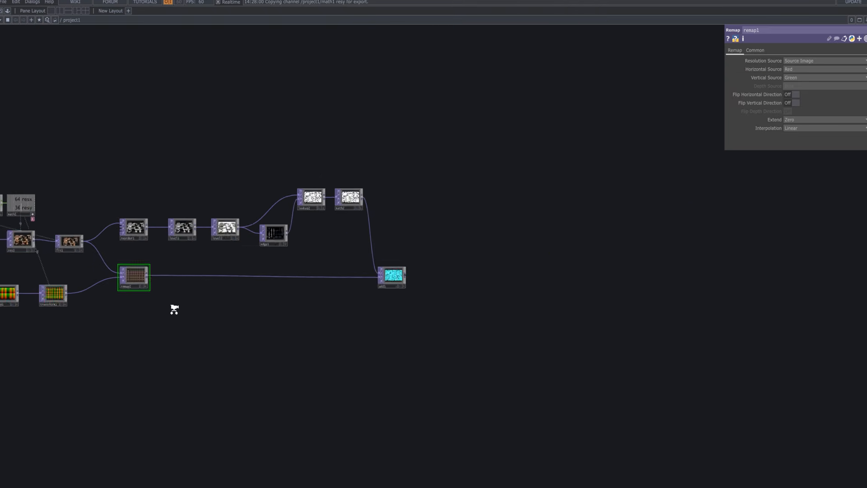
scroll(174, 308, "up", 5)
scroll(175, 310, "down", 5)
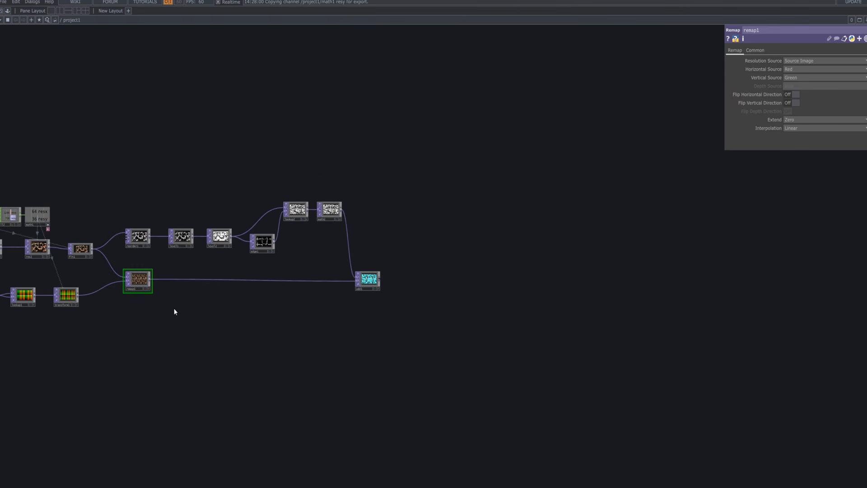
scroll(176, 302, "up", 3)
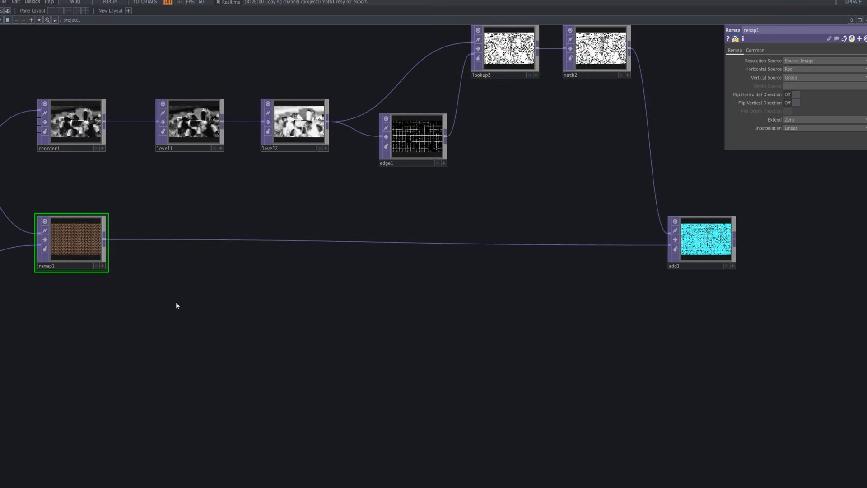
left_click_drag(176, 302, 462, 259)
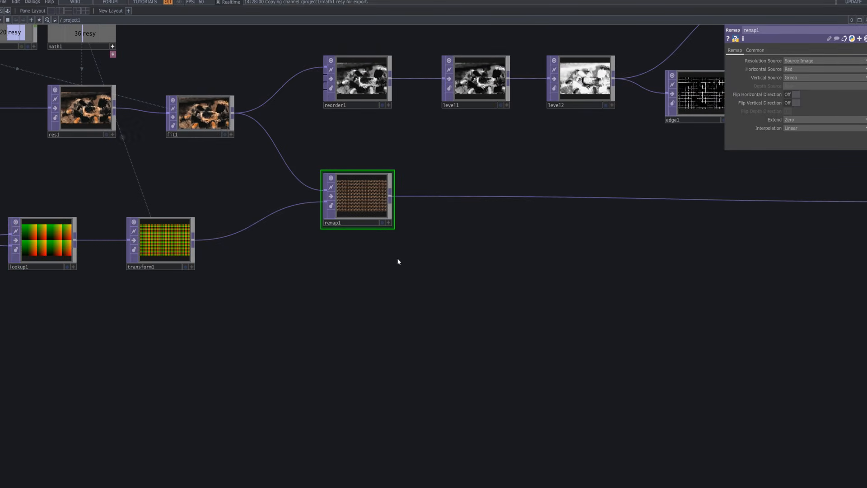
left_click_drag(682, 250, 414, 252)
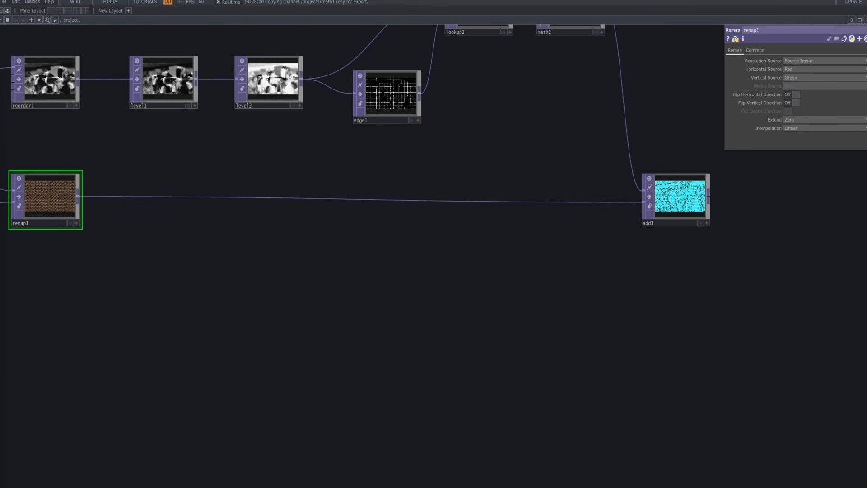
left_click_drag(461, 336, 376, 411)
left_click_drag(599, 273, 626, 273)
left_click_drag(629, 279, 617, 265)
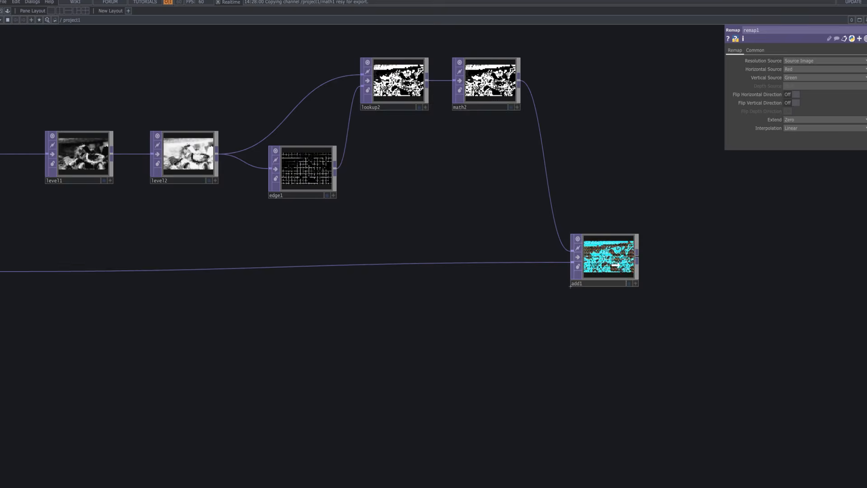
scroll(475, 306, "down", 3)
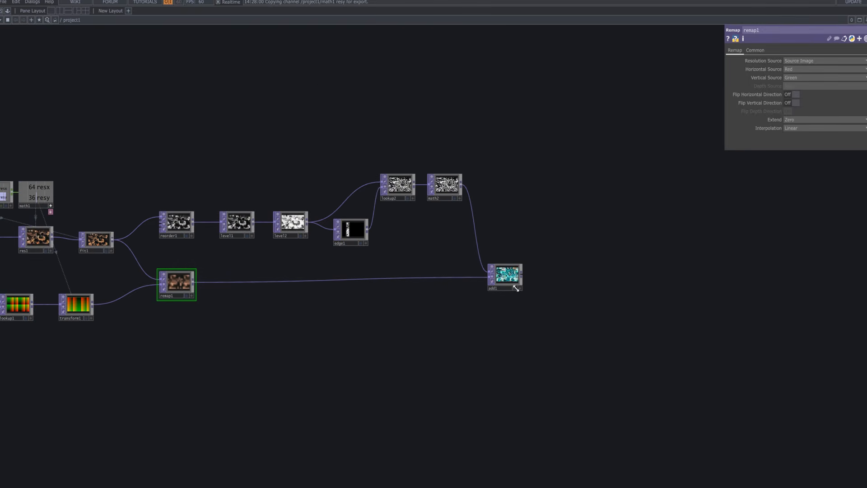
Add a Slope TOP beyond add1 and connect add1's output to it, level with add1.
left_click_drag(550, 289, 451, 252)
scroll(451, 252, "up", 5)
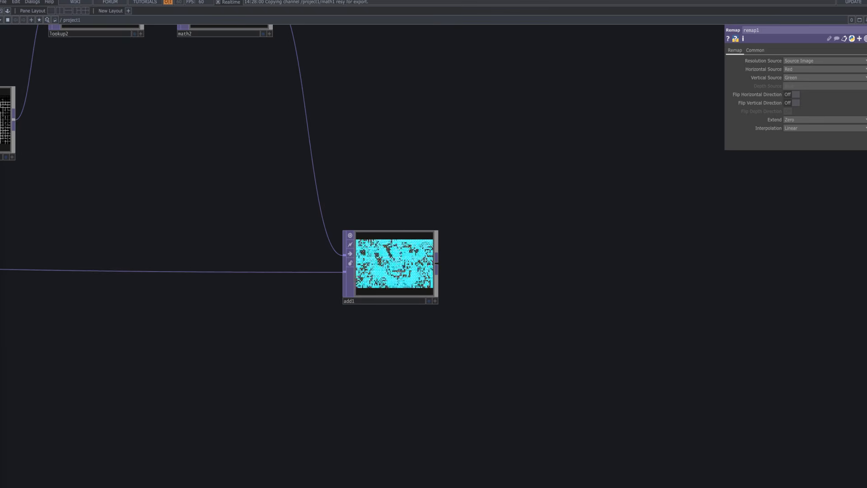
key("Tab")
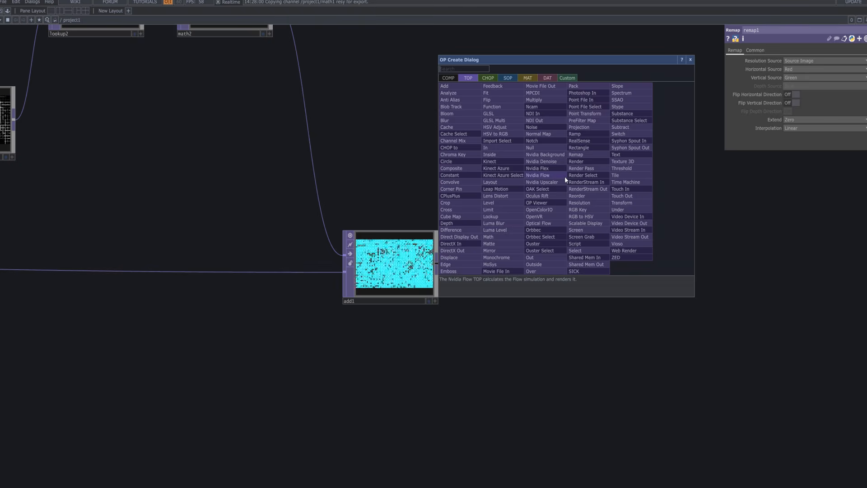
type("sl")
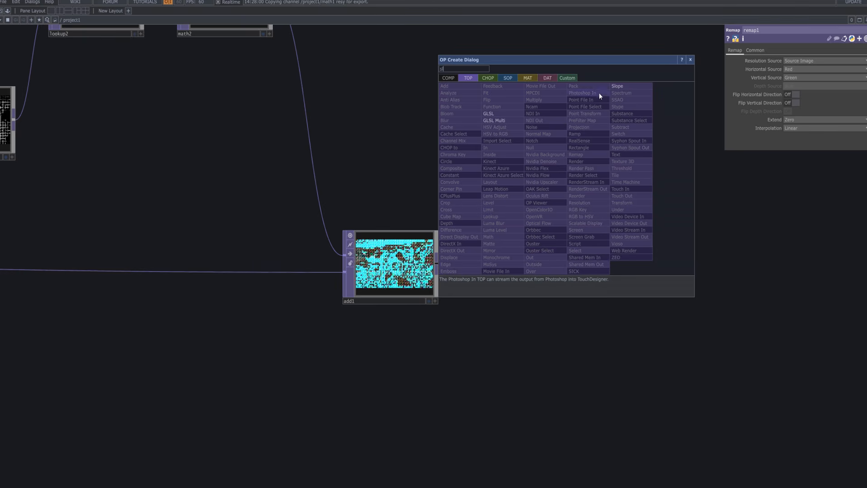
left_click(617, 87)
left_click(515, 293)
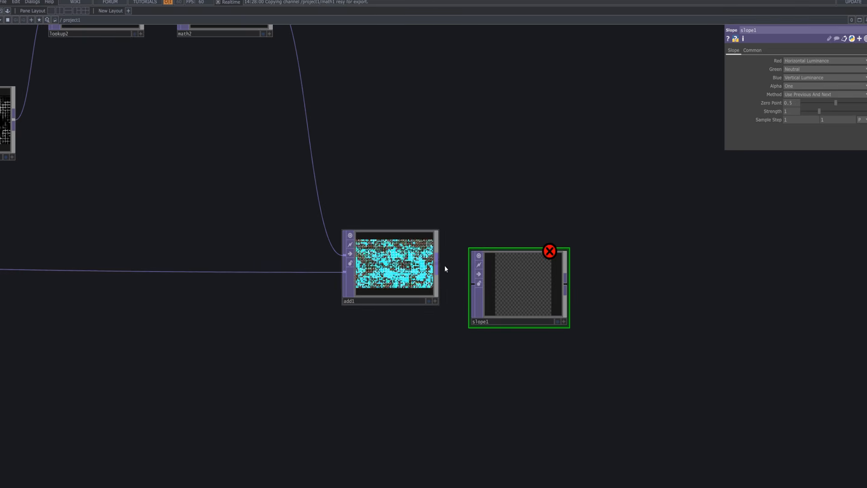
left_click_drag(438, 267, 509, 278)
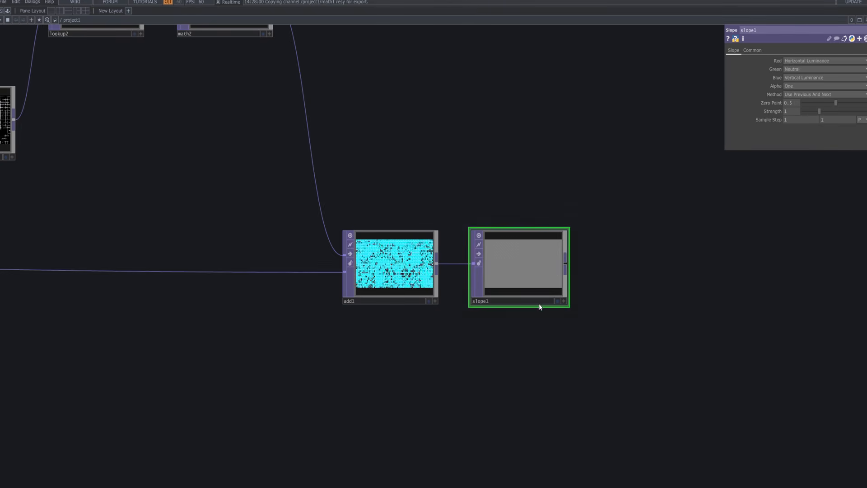
Set slope1's Zero Point to 0.275 and Strength to 4 while previewing it as the background.
left_click(558, 300)
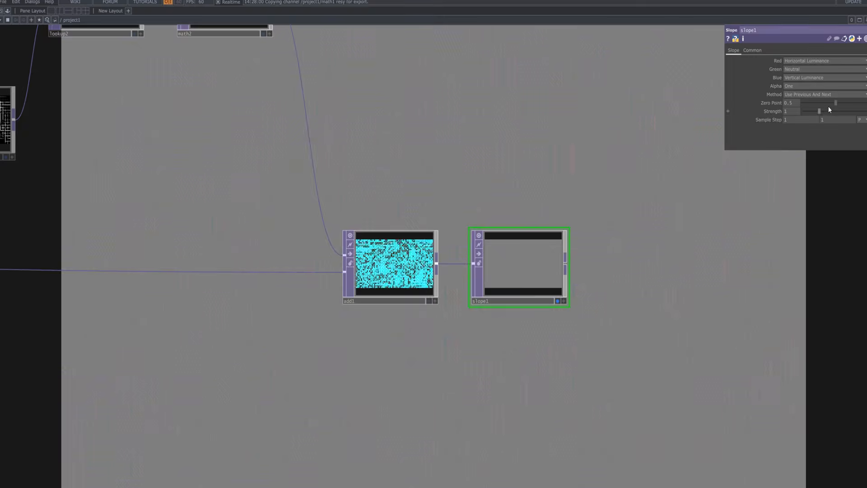
left_click_drag(828, 106, 866, 113)
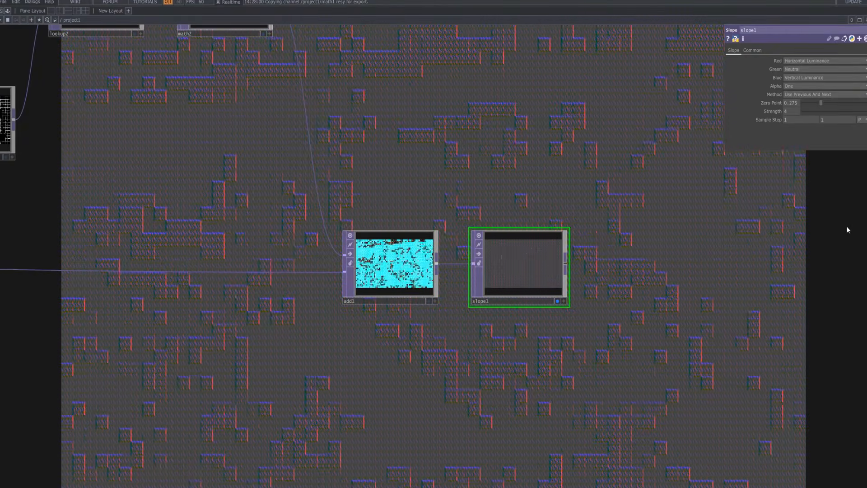
left_click(557, 301)
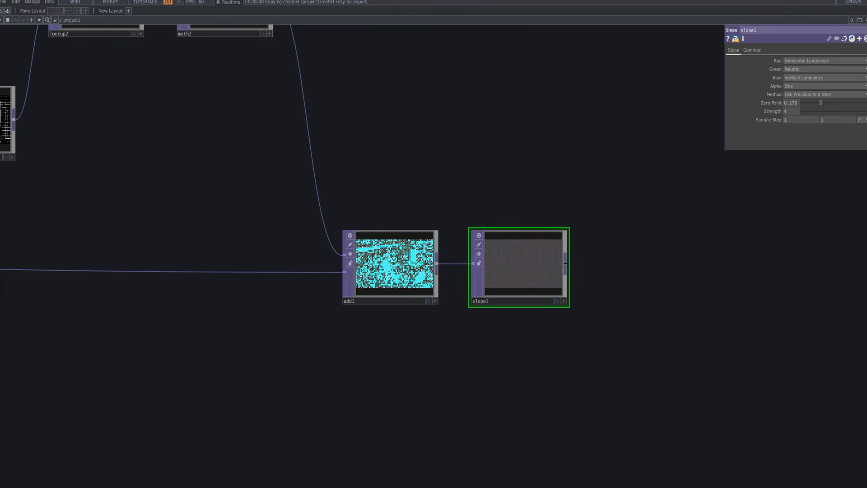
Add a Math TOP connected to slope1's output and place it in line with slope1.
left_click(565, 262)
type("m")
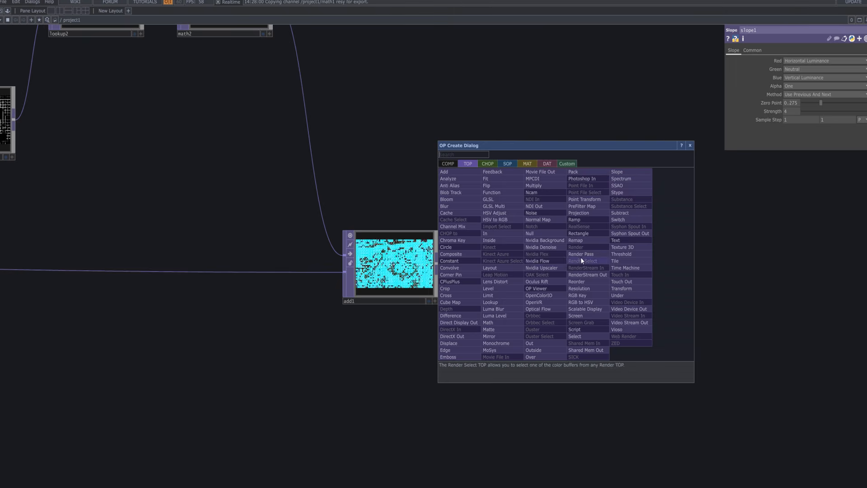
type("sth")
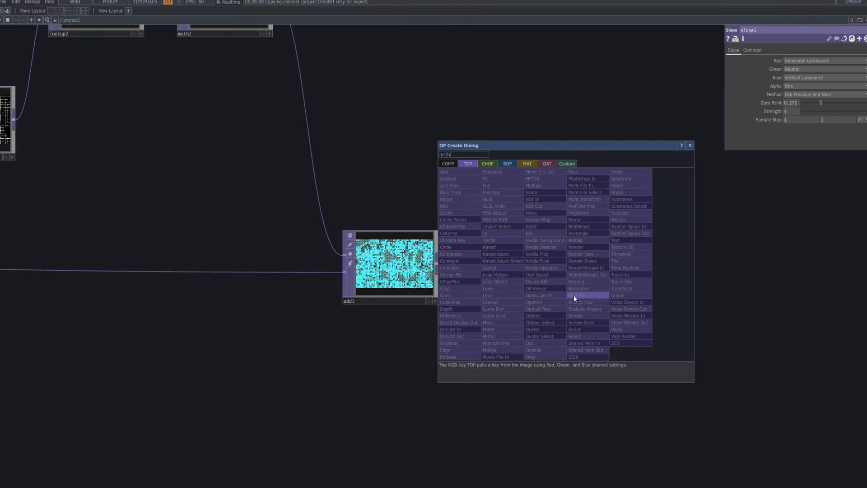
key("BackSpace")
key("BackSpace")
key("BackSpace")
type("ath")
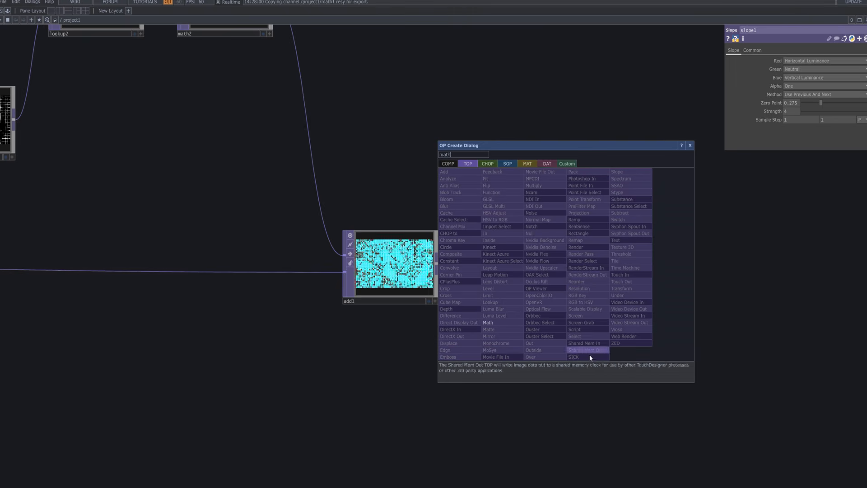
left_click(499, 323)
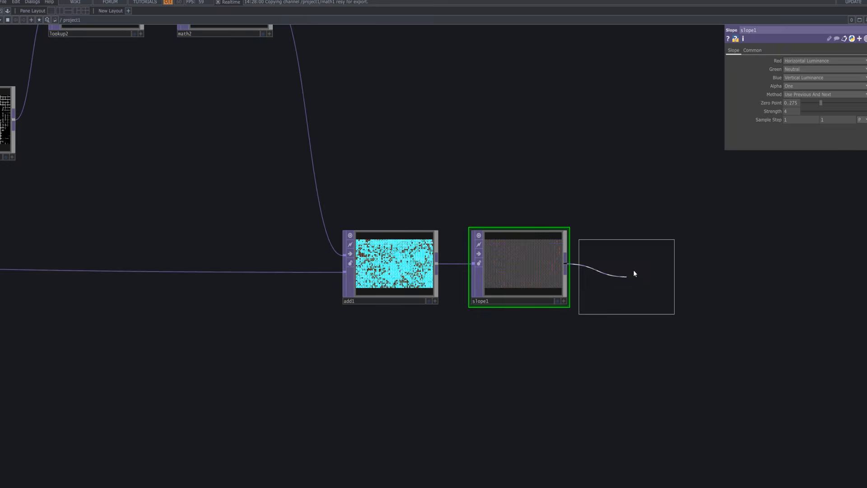
left_click(643, 271)
left_click_drag(645, 275, 652, 272)
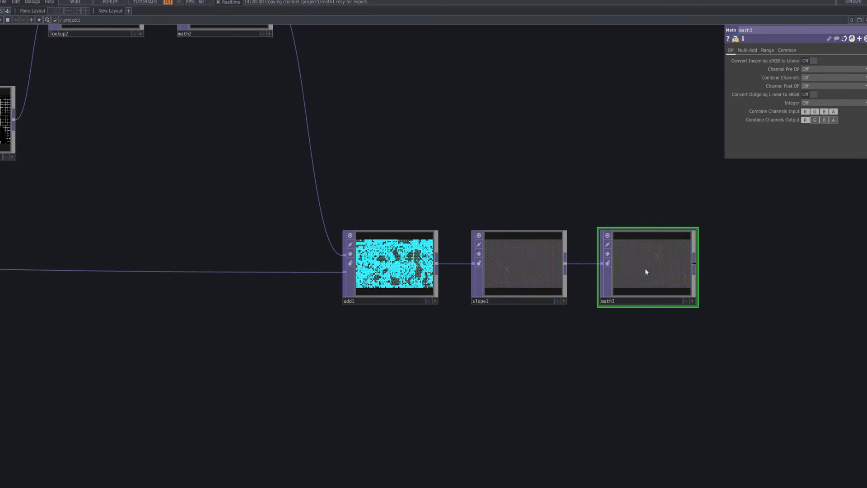
Set math3's Multiply to 0.3333 and briefly preview its output as the background.
left_click(749, 51)
left_click(766, 51)
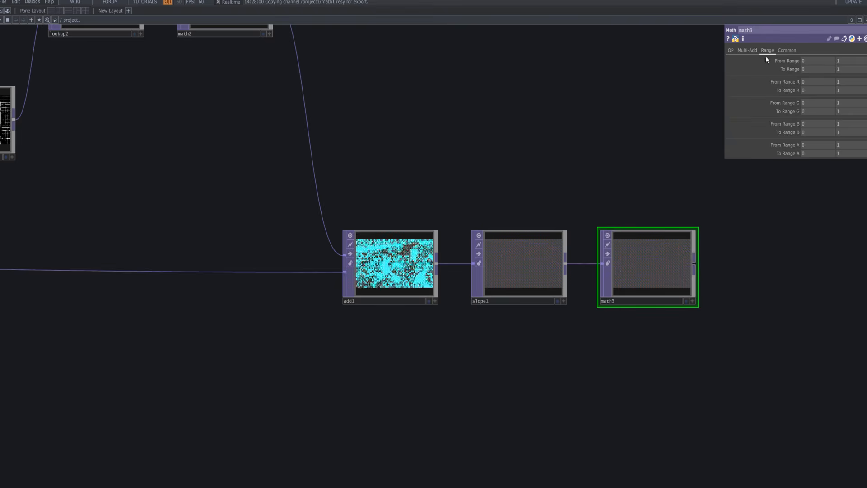
left_click(747, 51)
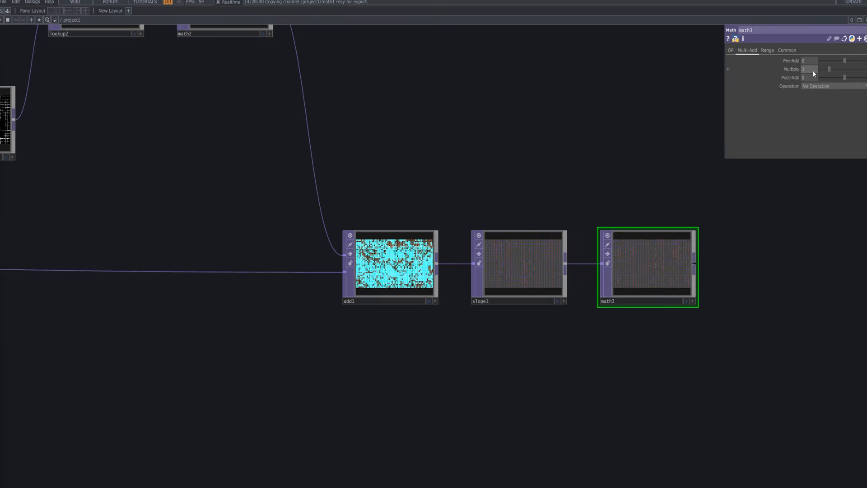
type("0.3333")
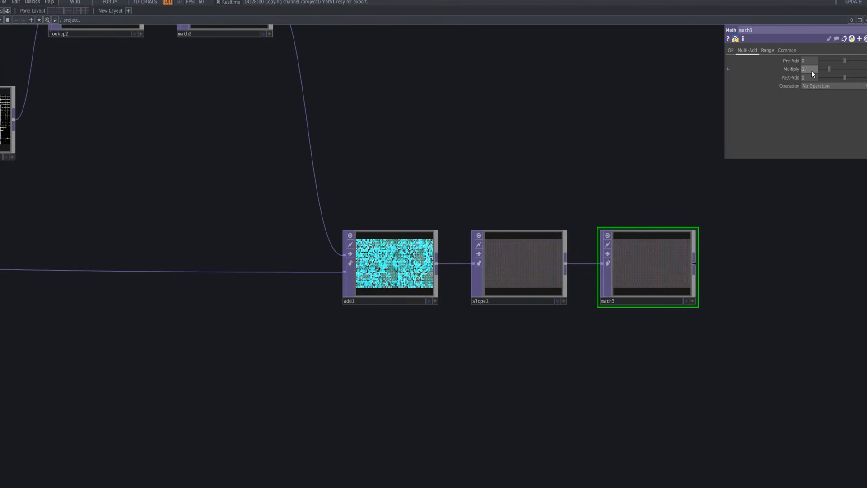
key("Return")
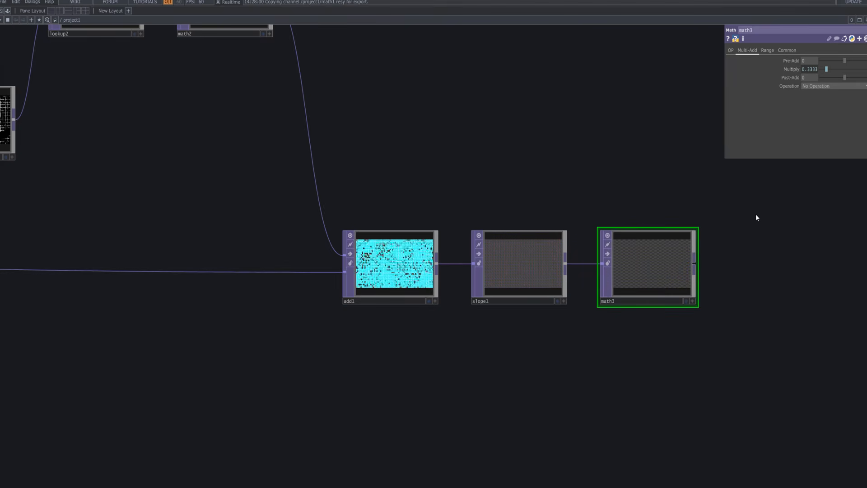
left_click(687, 301)
left_click(686, 301)
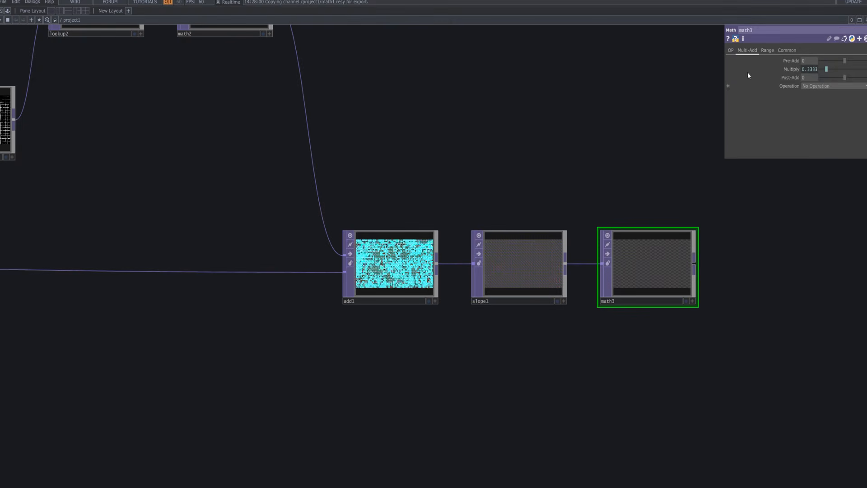
Turn off red in math3's Channel Mask.
left_click(767, 50)
left_click(782, 52)
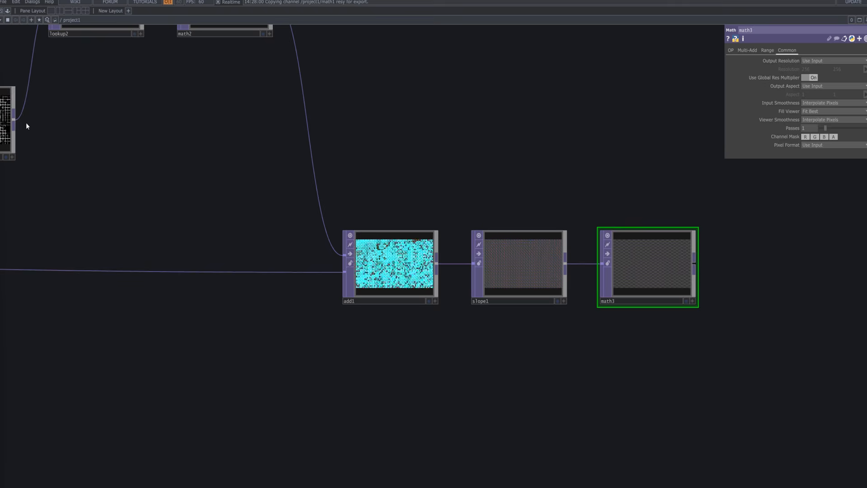
left_click(7, 121)
left_click(668, 233)
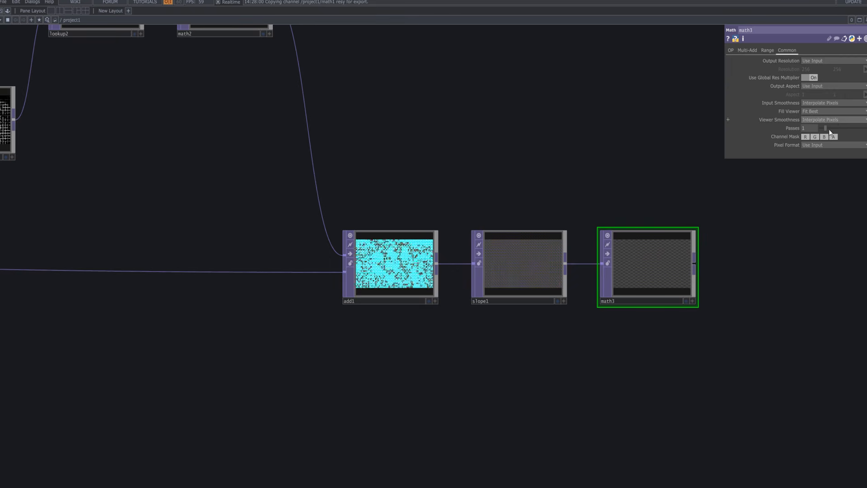
left_click(805, 137)
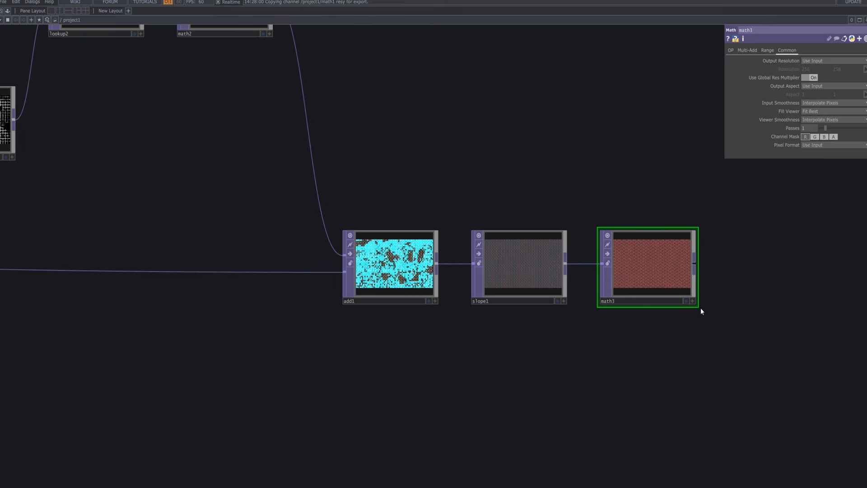
Review math3's Range, Multi-Add and OP parameters and inspect its output up close and as the background.
left_click(768, 50)
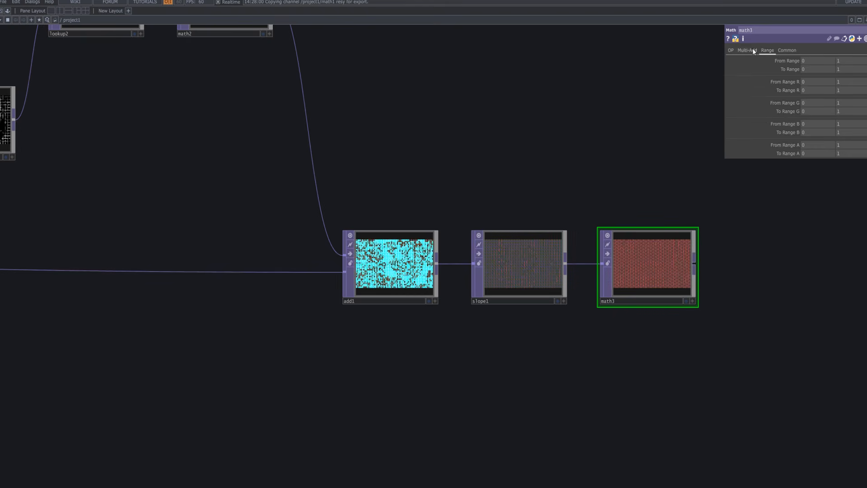
left_click(753, 49)
left_click(766, 49)
left_click(755, 50)
left_click(730, 51)
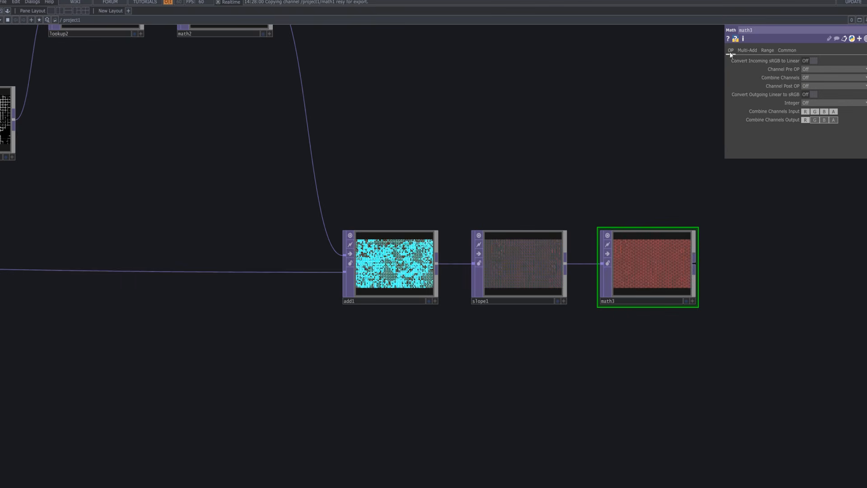
scroll(672, 277, "up", 5)
scroll(668, 270, "down", 6)
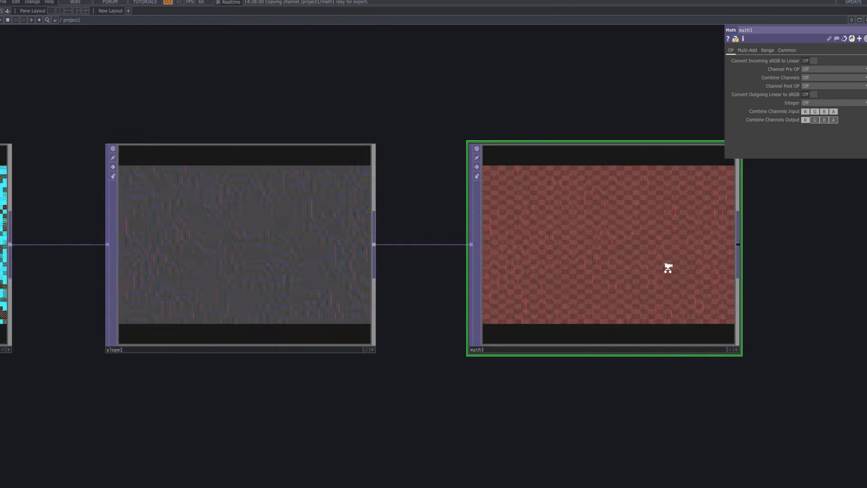
left_click(694, 307)
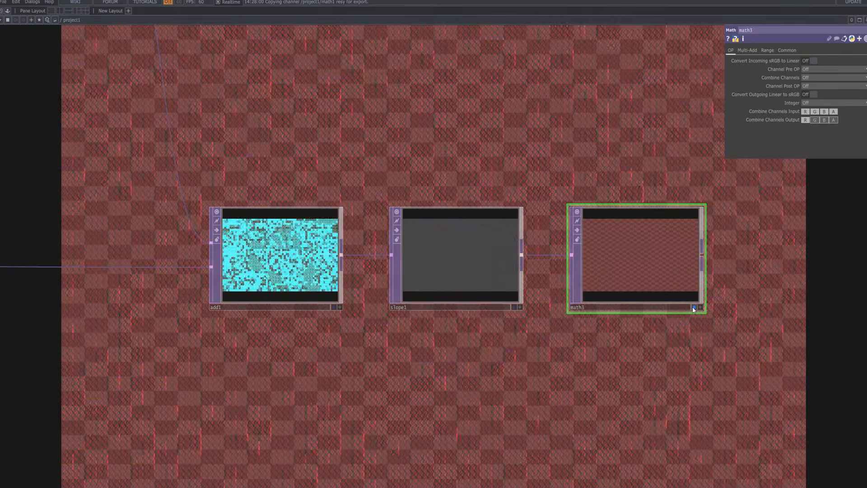
left_click(694, 307)
Bypass slope1, preview math3 as the background and move slope1 below the line between add1 and math3.
left_click(397, 231)
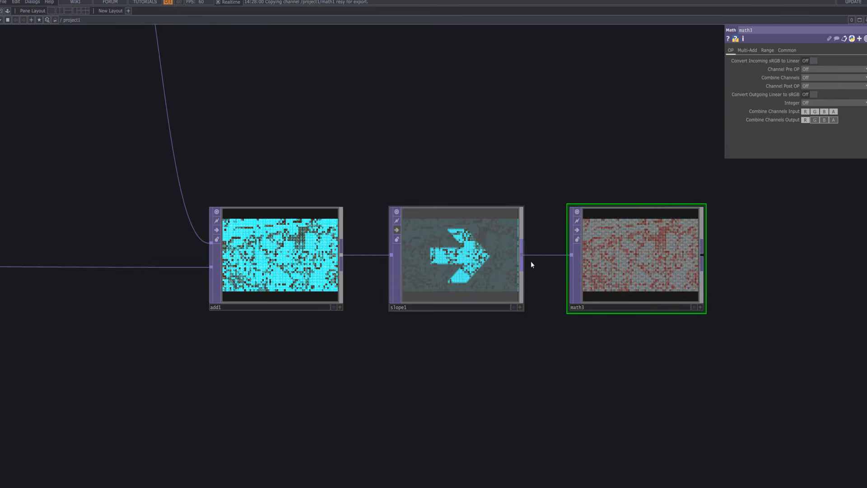
left_click(693, 308)
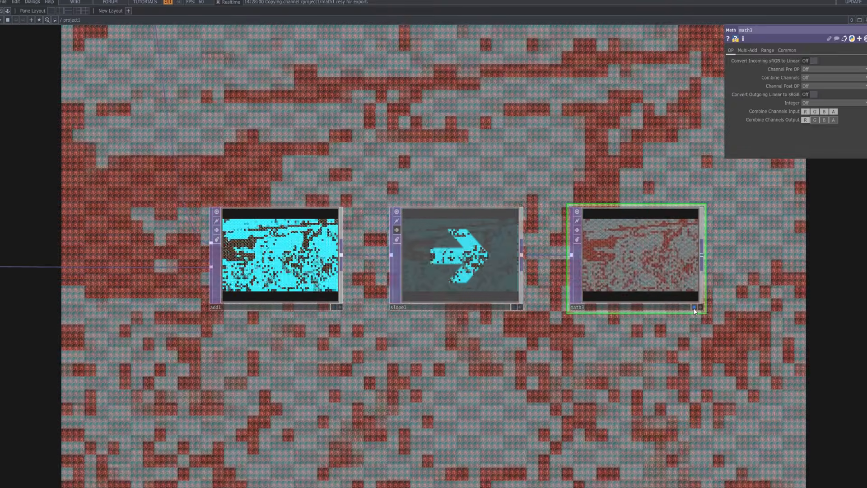
left_click(694, 308)
left_click_drag(499, 247, 499, 363)
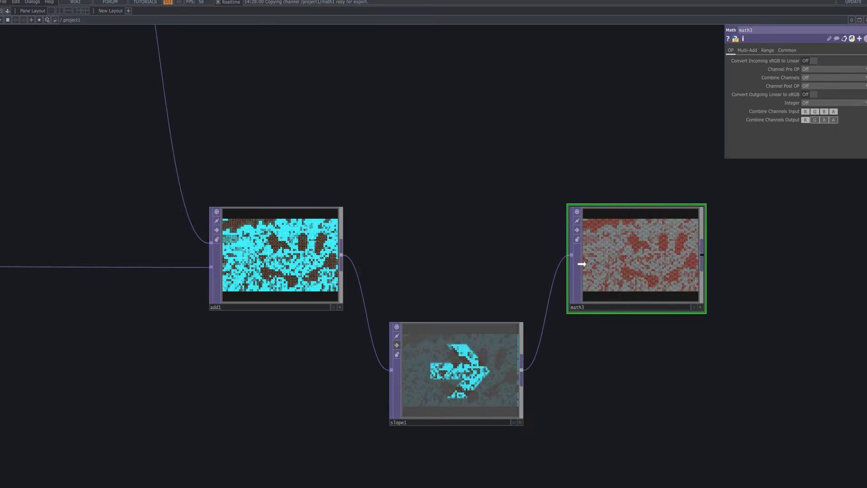
Add a Remap TOP above and beyond math3 and connect math3 to its second input.
scroll(524, 244, "down", 5)
left_click_drag(475, 182, 410, 169)
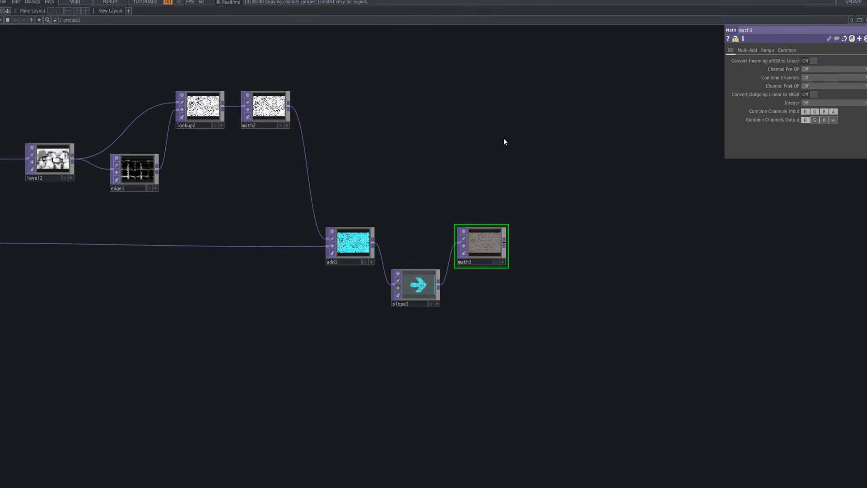
key("Tab")
type("re")
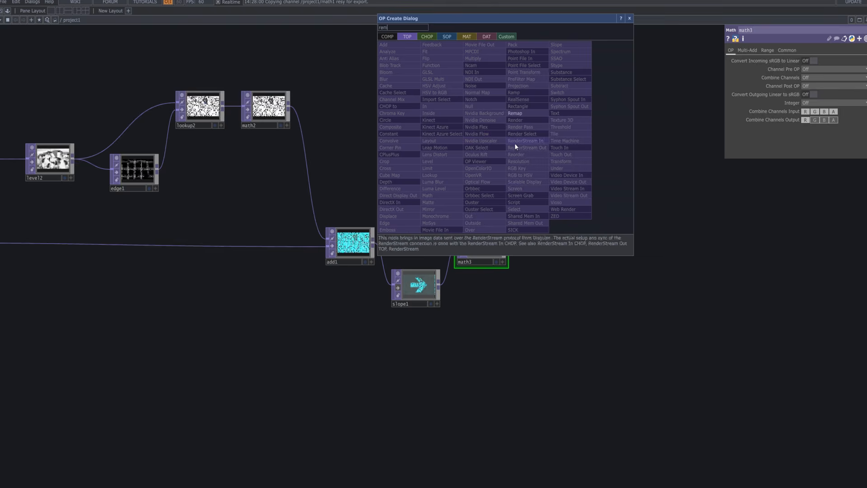
left_click(520, 114)
left_click(585, 181)
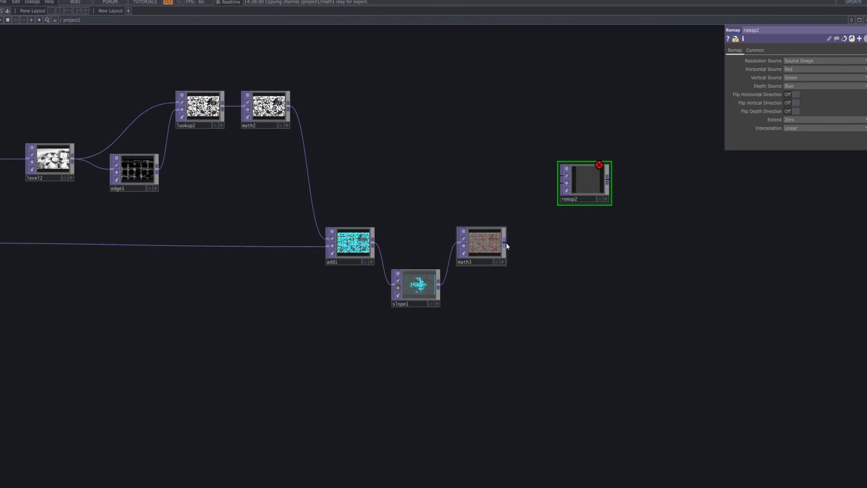
left_click_drag(504, 243, 559, 193)
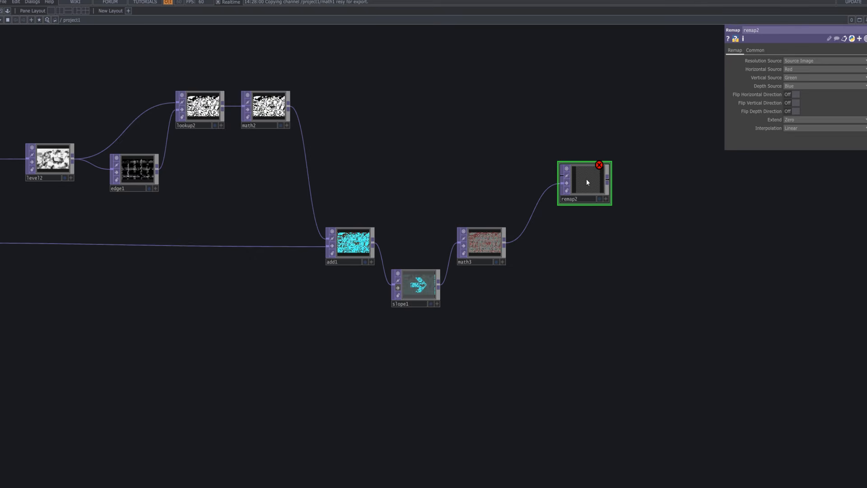
left_click_drag(587, 187, 585, 197)
Add a Movie File In TOP above add1, connect it to remap2's first input and preview remap2 as the background.
key("Tab")
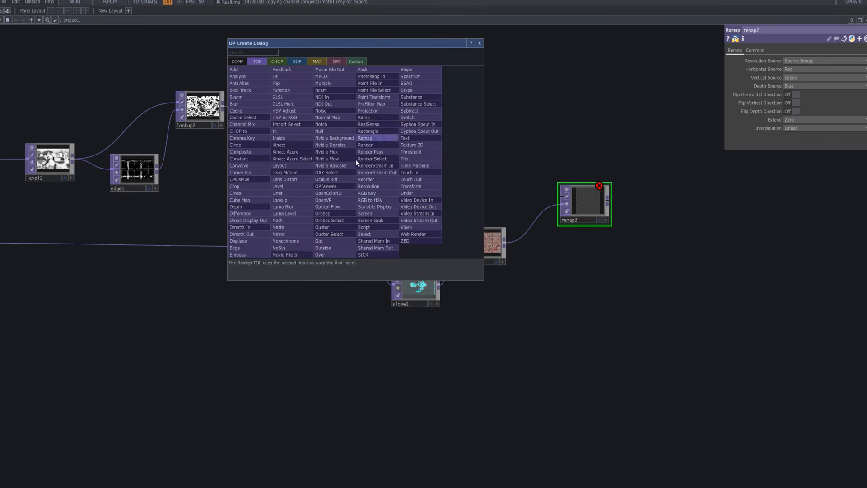
left_click(349, 233)
left_click(381, 180)
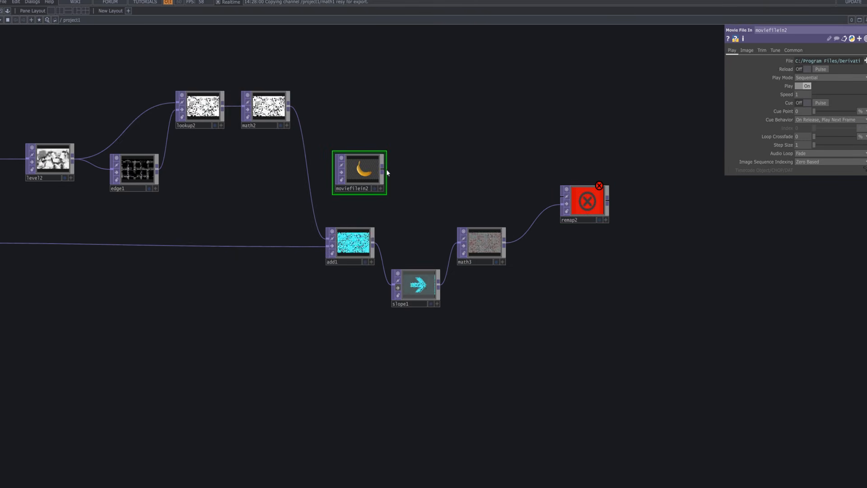
left_click(567, 199)
left_click_drag(588, 219, 589, 187)
left_click(600, 198)
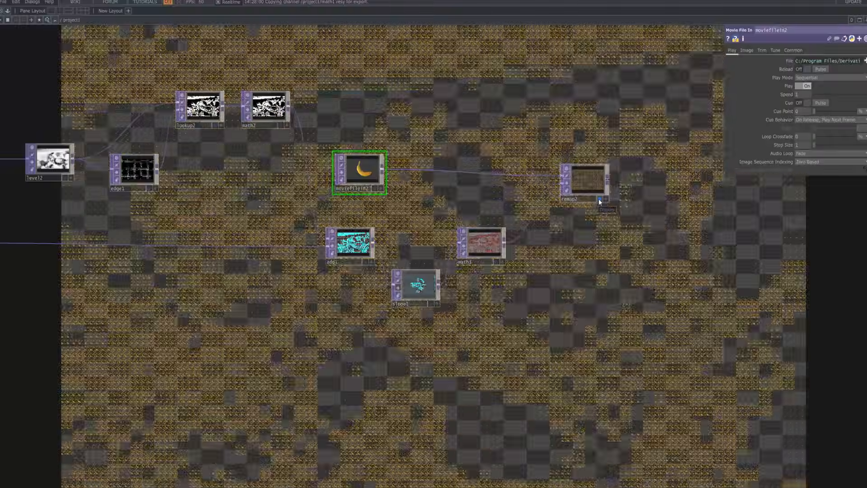
Turn off remap2's background preview, inspect its output up close and review its Common and Remap parameters.
left_click(599, 198)
scroll(594, 183, "up", 10)
scroll(594, 182, "up", 5)
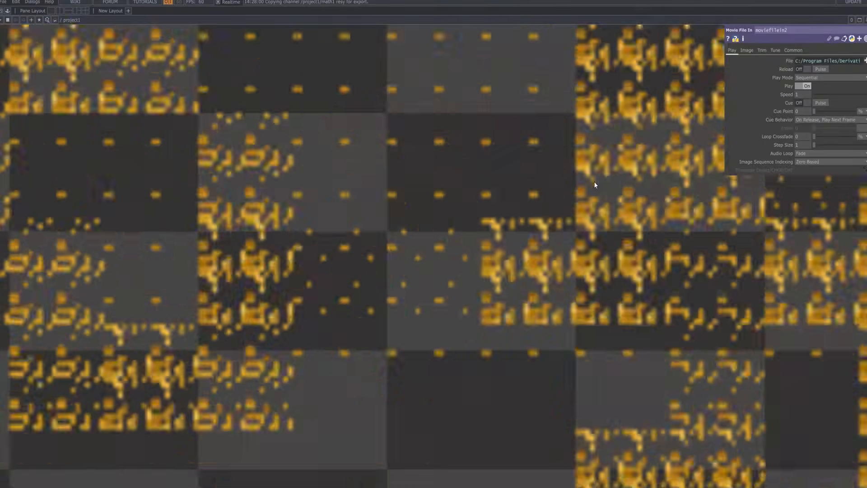
scroll(595, 182, "down", 15)
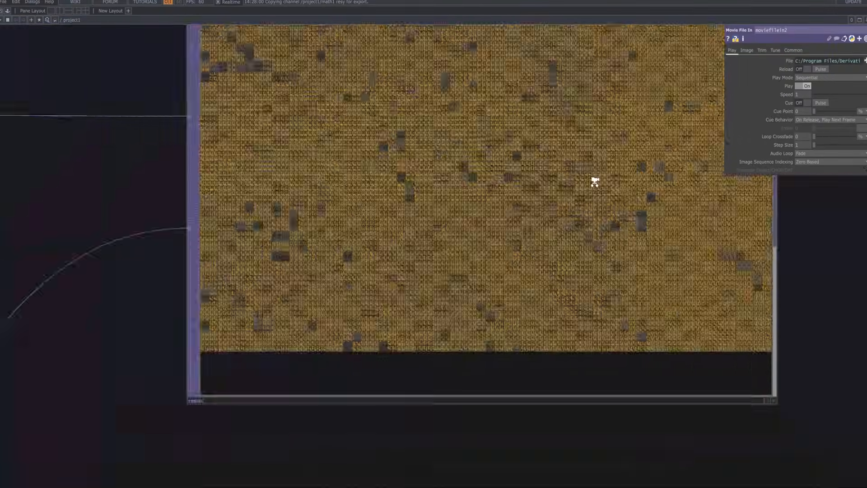
left_click(585, 164)
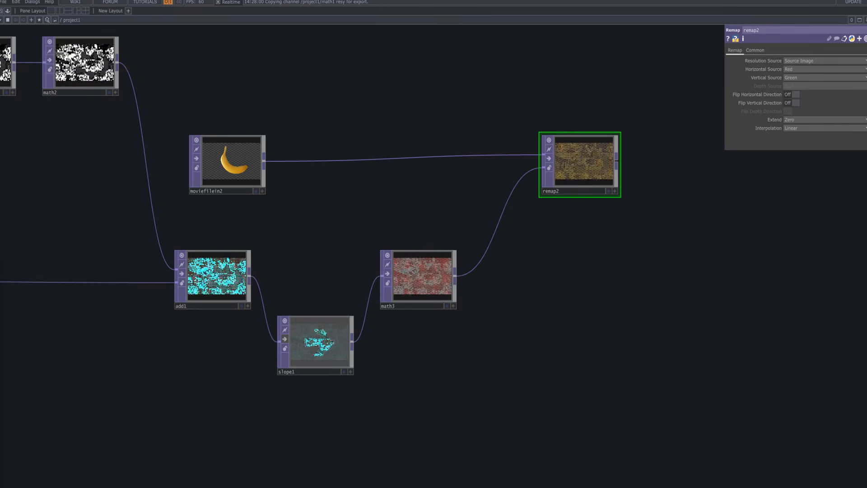
left_click(755, 50)
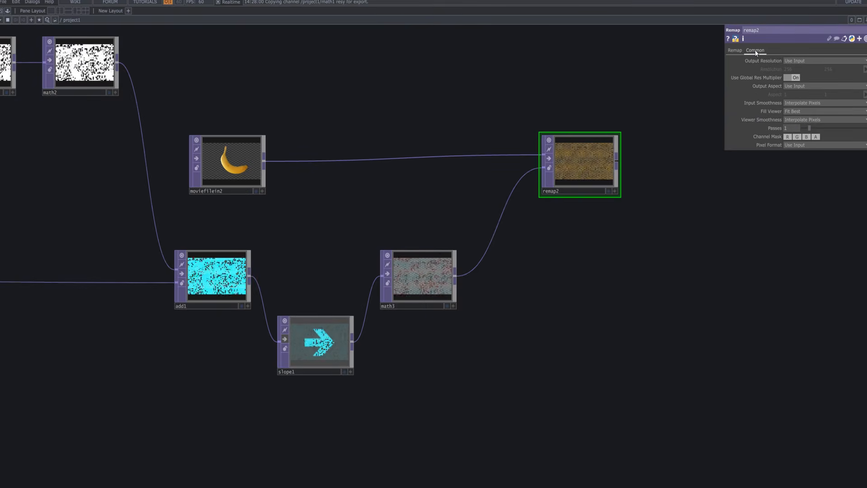
left_click(735, 50)
Load M2.mp4 into moviefilein2, check remap2 as the background and align remap2 with the movie node.
left_click_drag(592, 159, 606, 175)
left_click(210, 166)
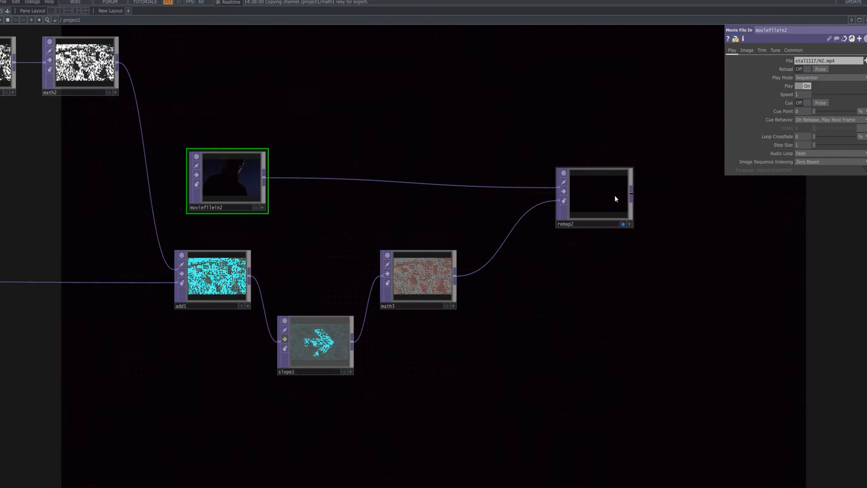
left_click(623, 224)
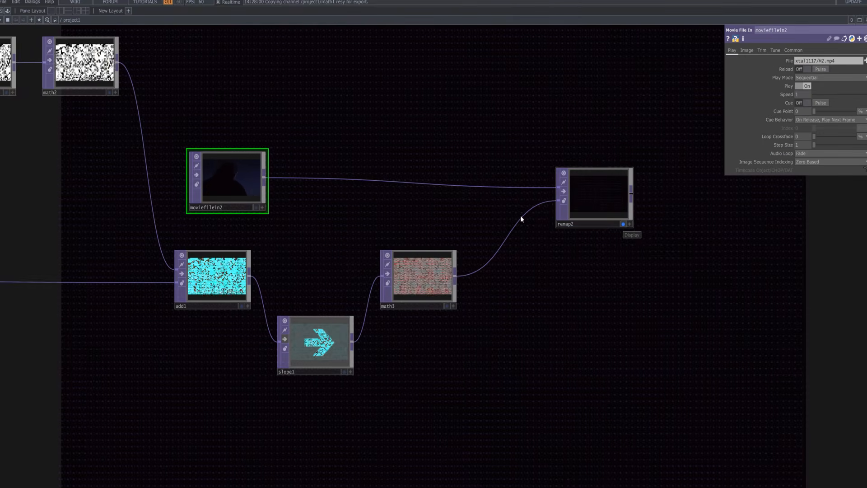
left_click(624, 223)
left_click_drag(591, 180, 591, 163)
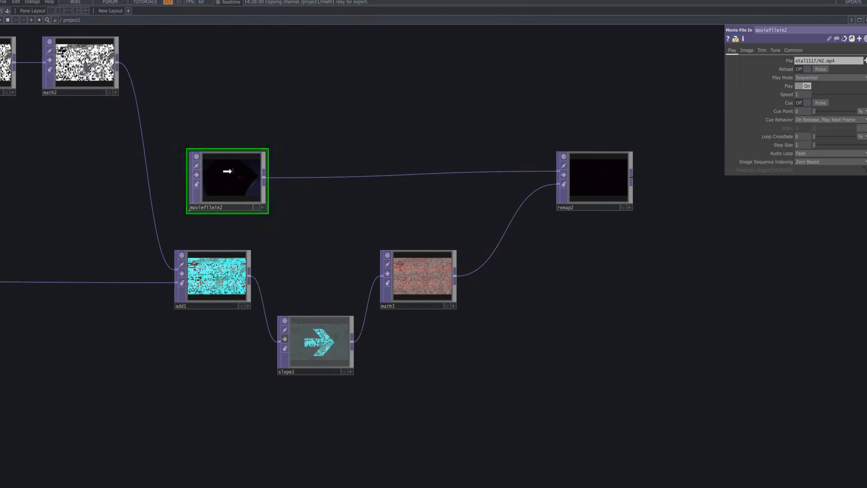
Shift moviefilein2 away from remap2 and insert a Level TOP right beside it on the wire between them.
left_click_drag(242, 173, 228, 173)
right_click(270, 177)
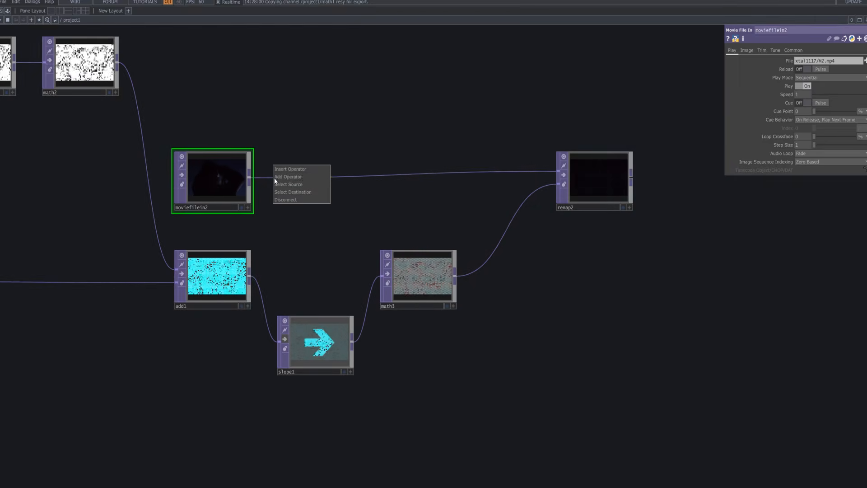
left_click(284, 182)
type("l")
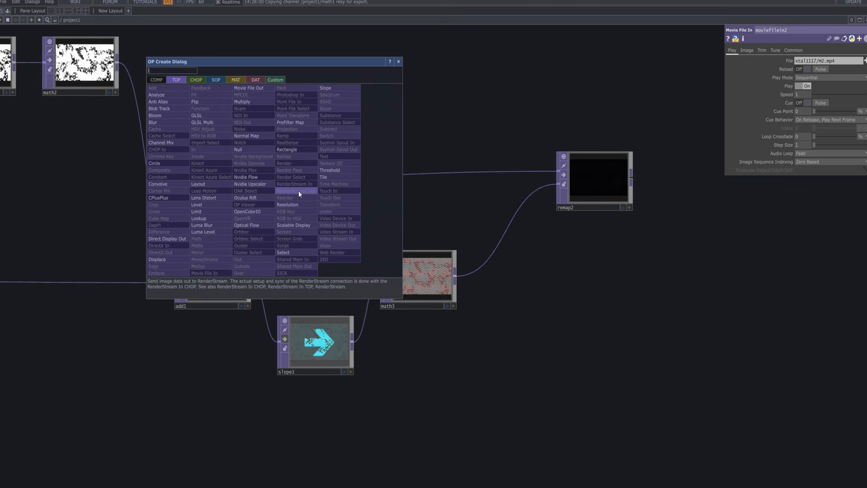
type("evel")
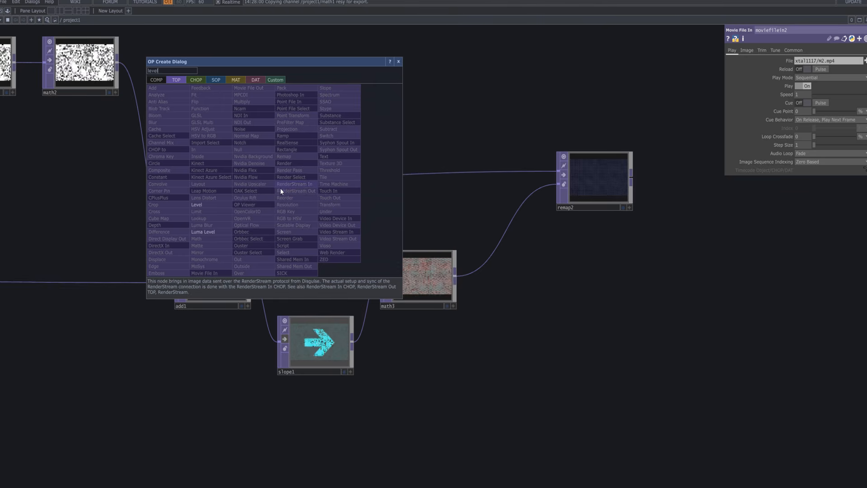
left_click(226, 205)
left_click(343, 188)
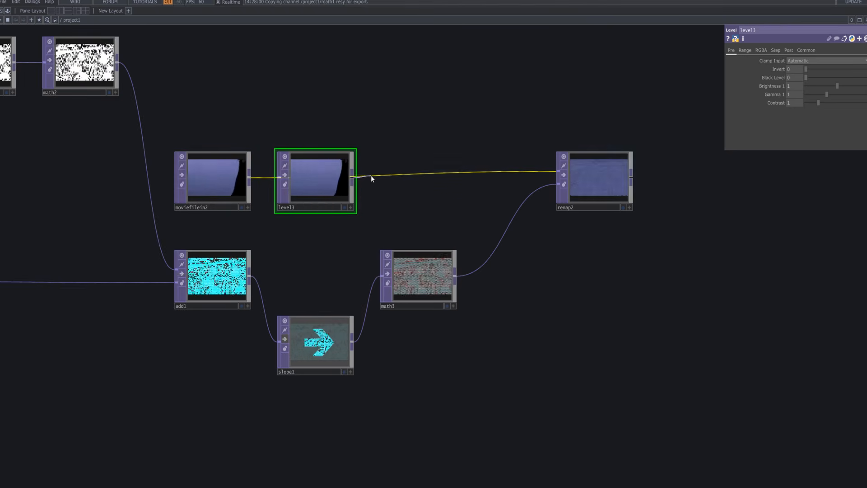
left_click_drag(327, 183, 312, 185)
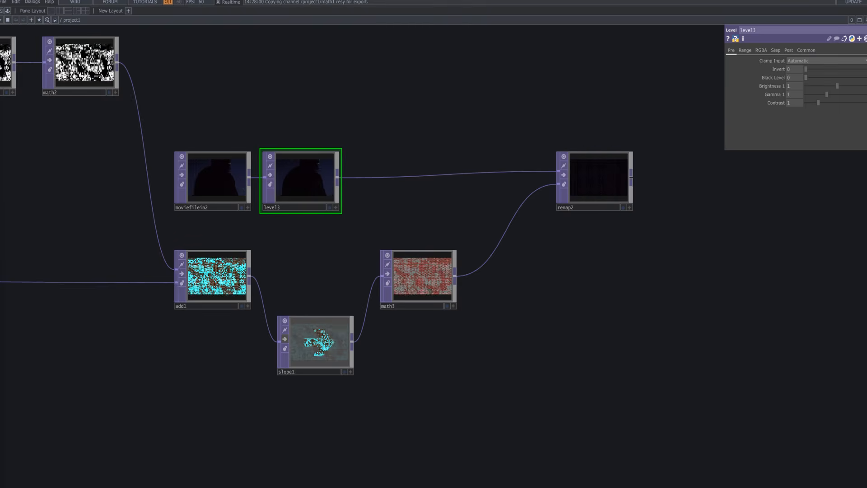
Set level3's Gamma 1 to 0.8 and Contrast to 0.92, and check remap2 briefly as the background.
left_click(822, 94)
left_click_drag(819, 102, 817, 106)
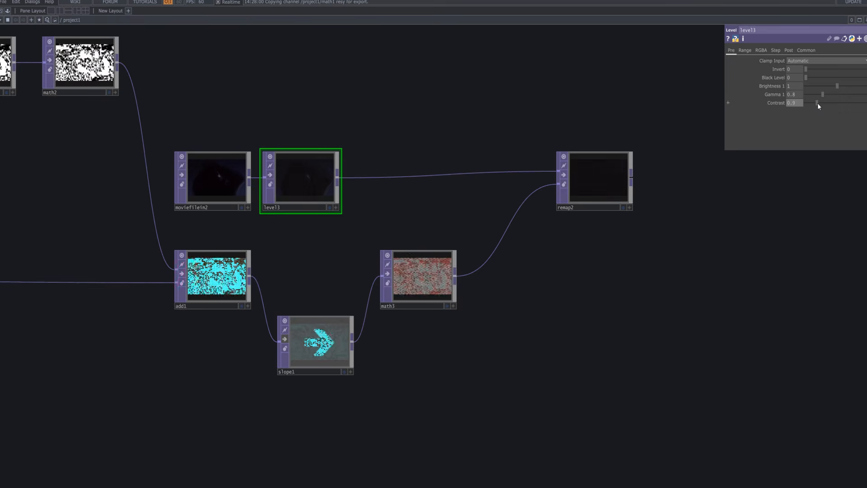
left_click(625, 208)
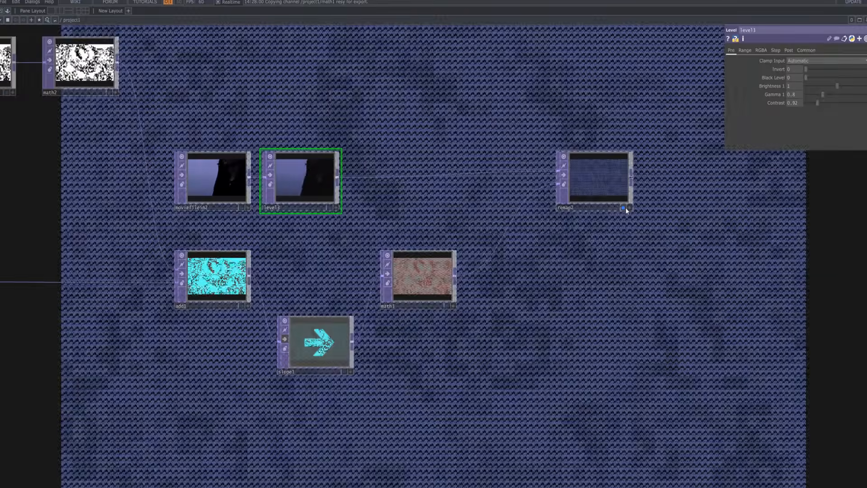
left_click(624, 208)
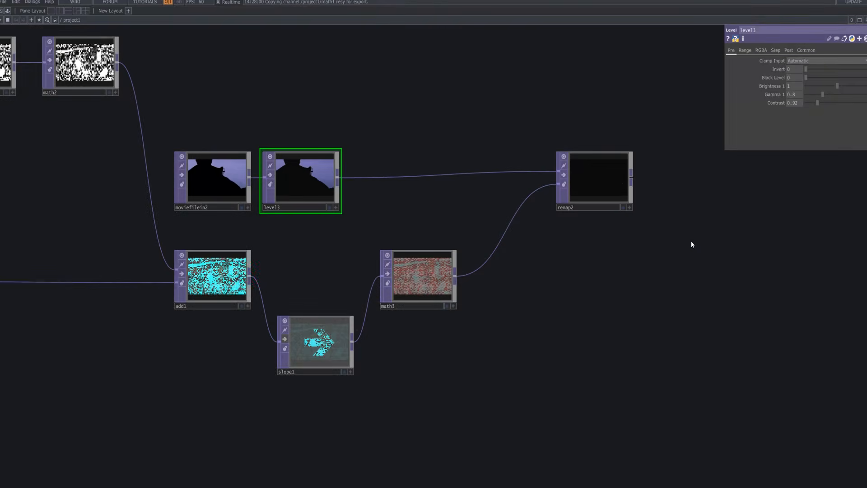
Move remap2 farther out, add a Null TOP above the wire between level3 and remap2, and connect level3 to it.
left_click_drag(658, 215, 657, 233)
left_click_drag(612, 194, 626, 210)
key("Tab")
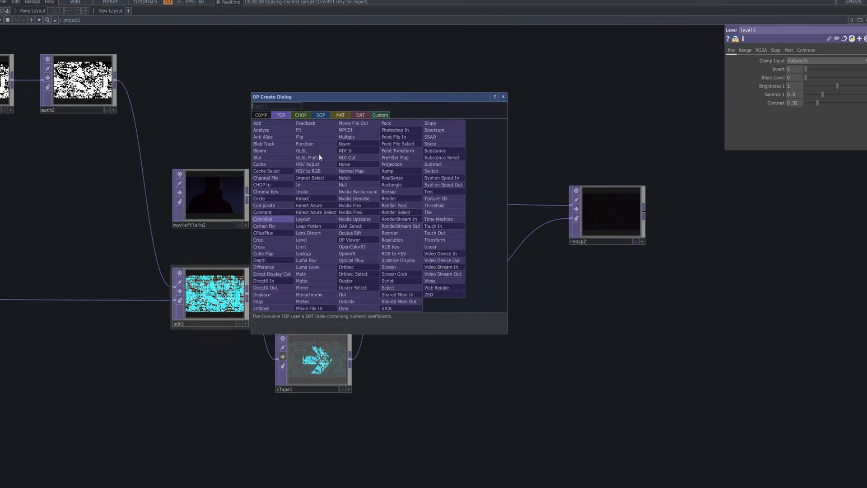
left_click(348, 185)
left_click(397, 159)
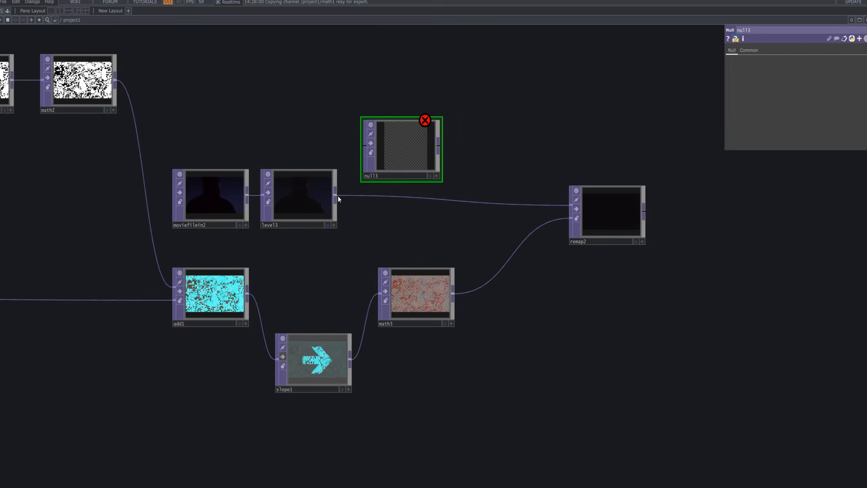
left_click(393, 164)
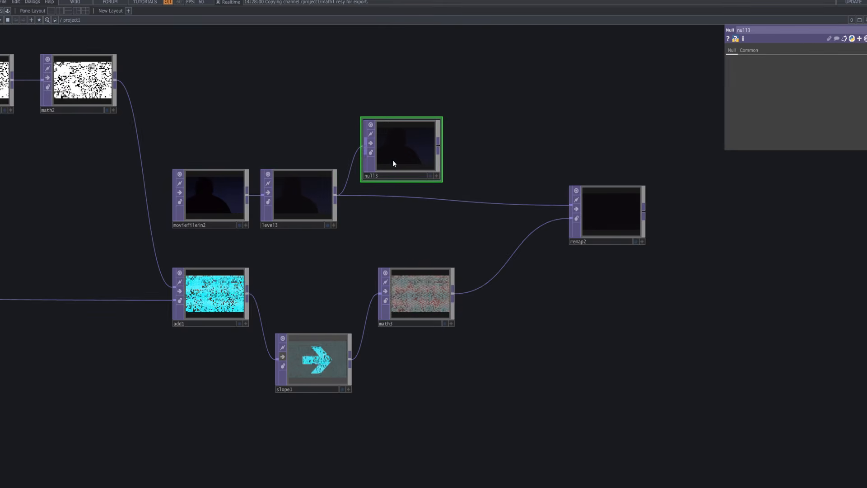
Add a Rectangle TOP fed by null3's output and place it beside null3.
right_click(439, 147)
type("rec")
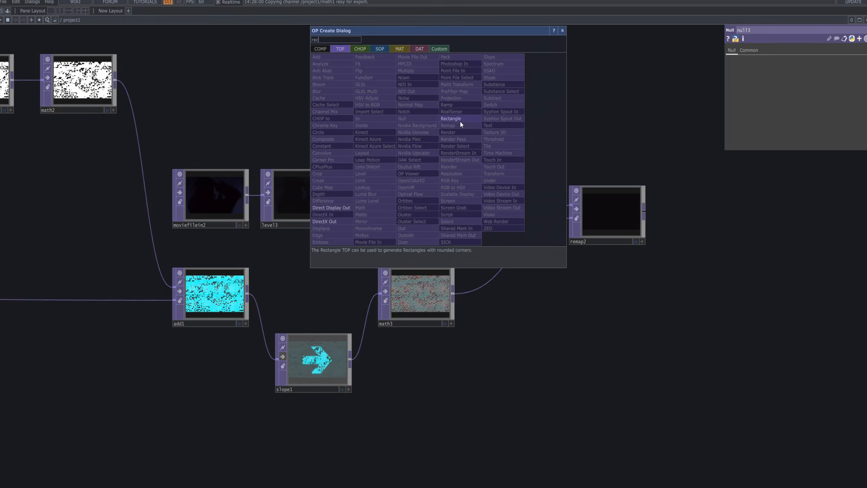
left_click(459, 118)
left_click(506, 151)
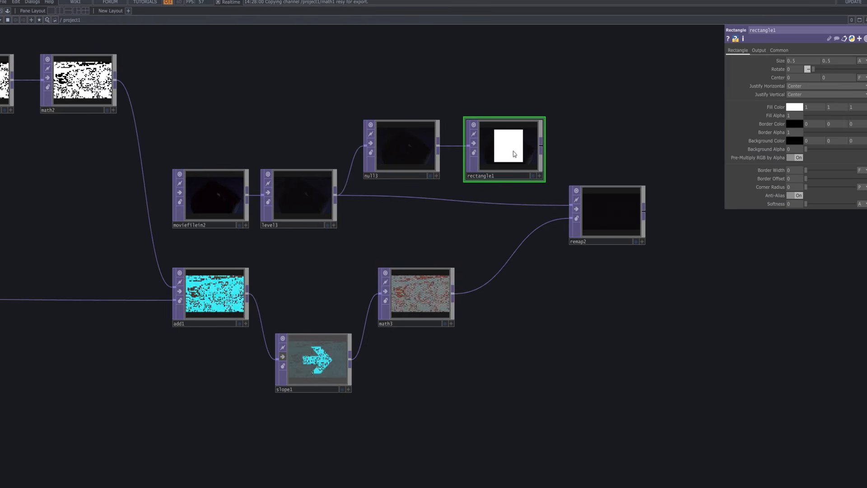
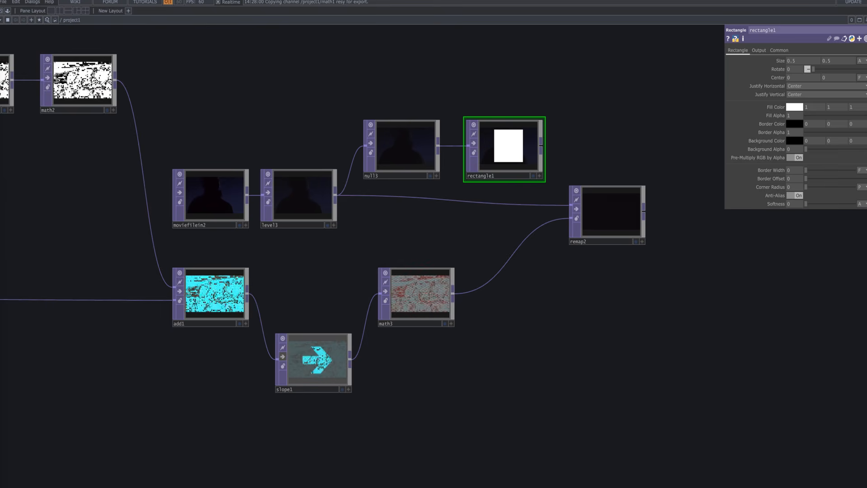
Connect rectangle1's output to remap2's first input in place of level3.
left_click(759, 50)
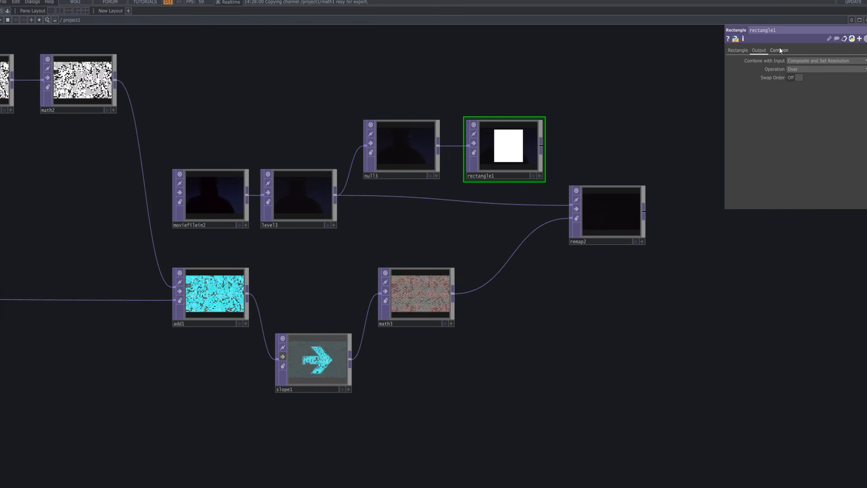
left_click(779, 49)
left_click(737, 50)
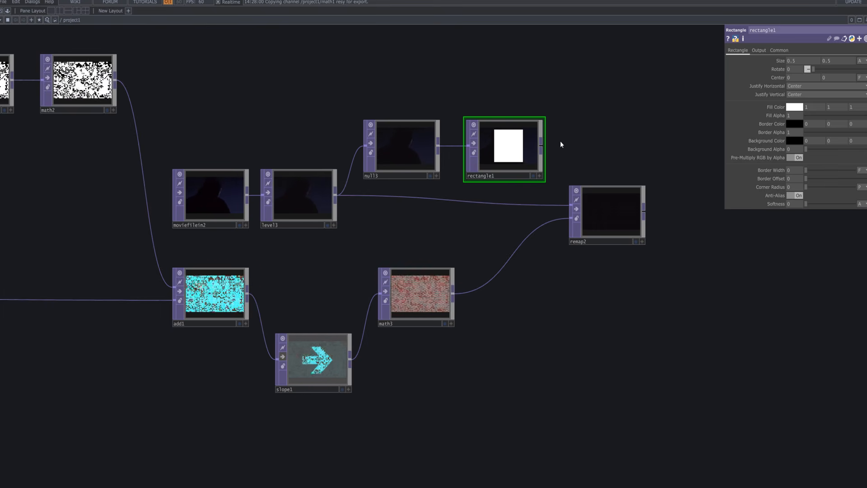
left_click(551, 205)
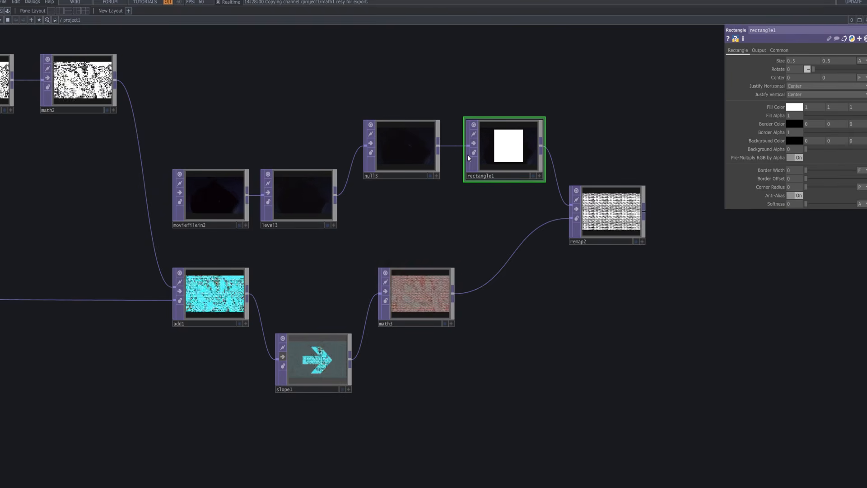
Line up null3 and rectangle1 in the row between level3 and remap2, and shift remap2 slightly downward.
left_click_drag(416, 161, 418, 192)
left_click_drag(534, 151, 531, 184)
left_click_drag(405, 179, 408, 192)
left_click_drag(517, 178, 502, 195)
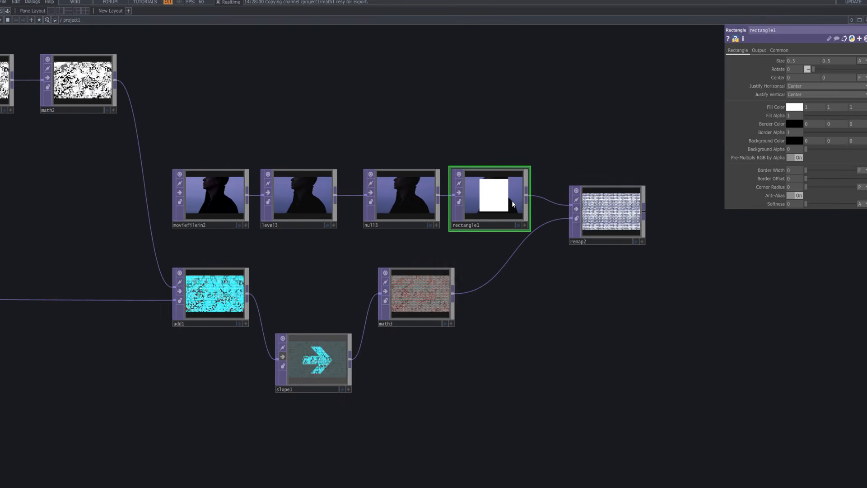
left_click_drag(631, 226, 630, 243)
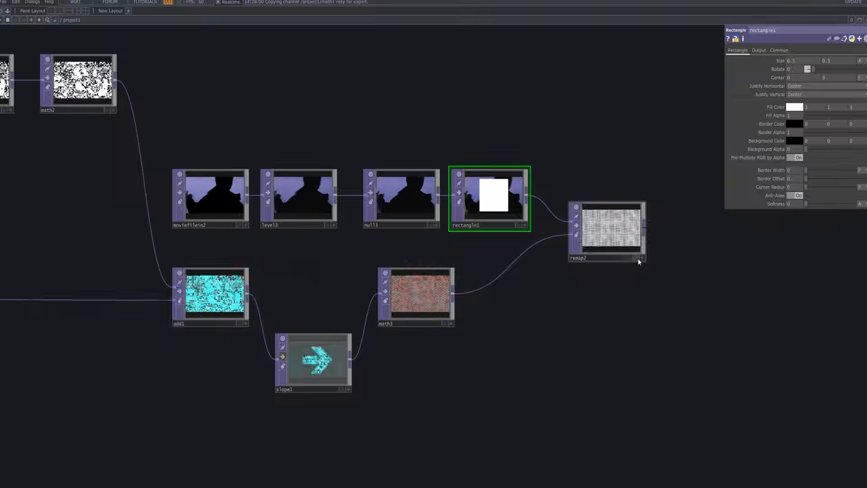
Set rectangle1's Fill Color to a light grey of 0.798, previewing remap2 as the network background.
left_click(636, 258)
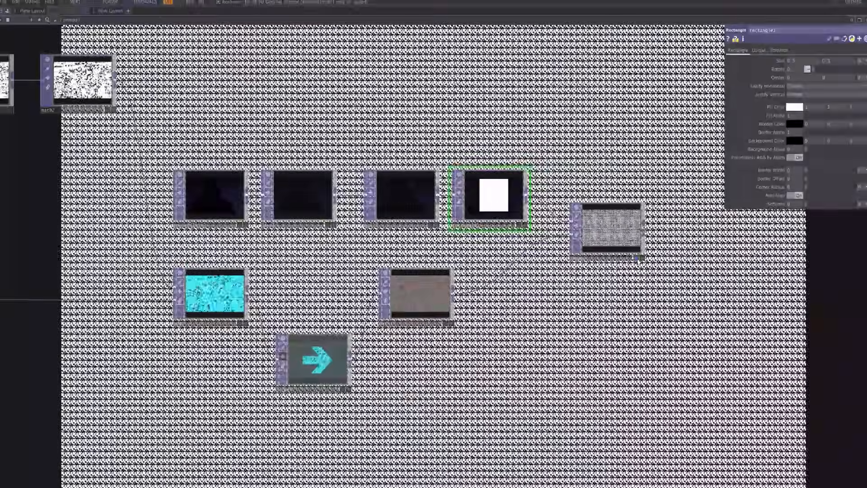
left_click(637, 259)
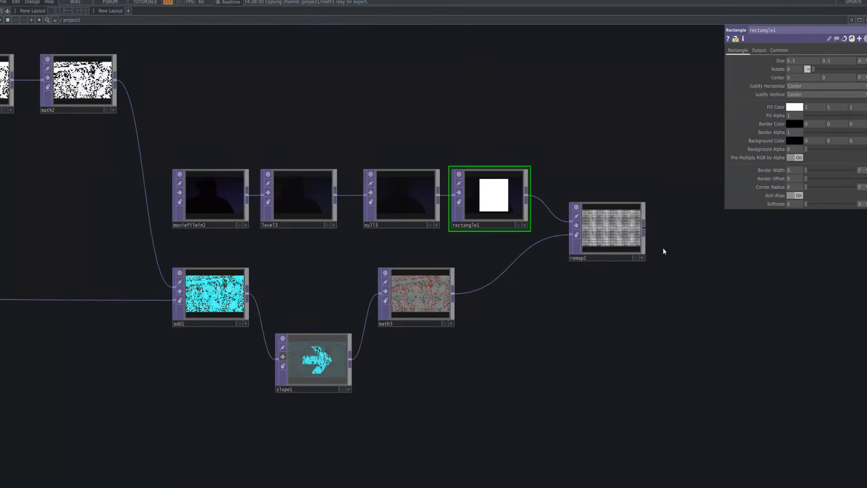
left_click(795, 107)
mouse_move(830, 125)
left_mouse_down()
mouse_move(819, 123)
mouse_move(830, 132)
left_mouse_up()
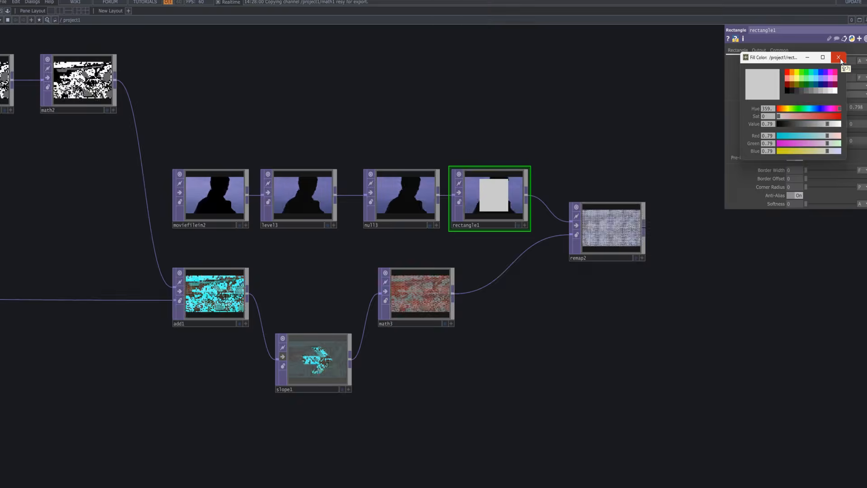
left_click(838, 57)
scroll(625, 249, "up", 5)
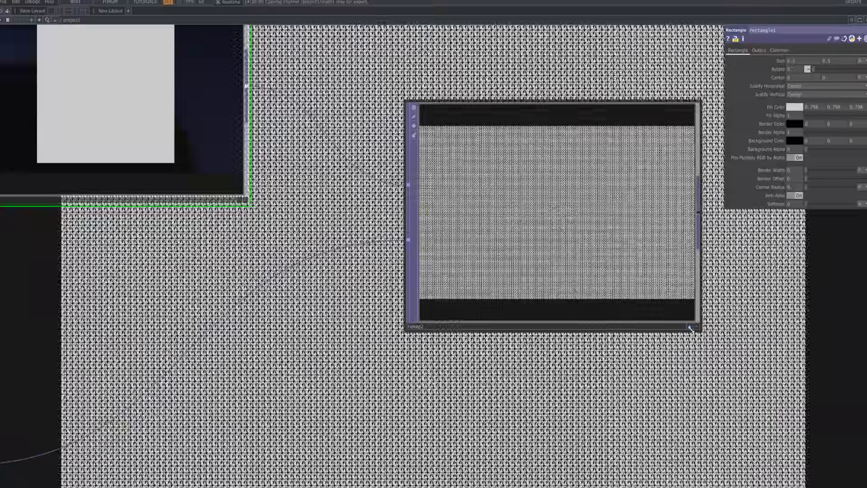
scroll(691, 328, "down", 5)
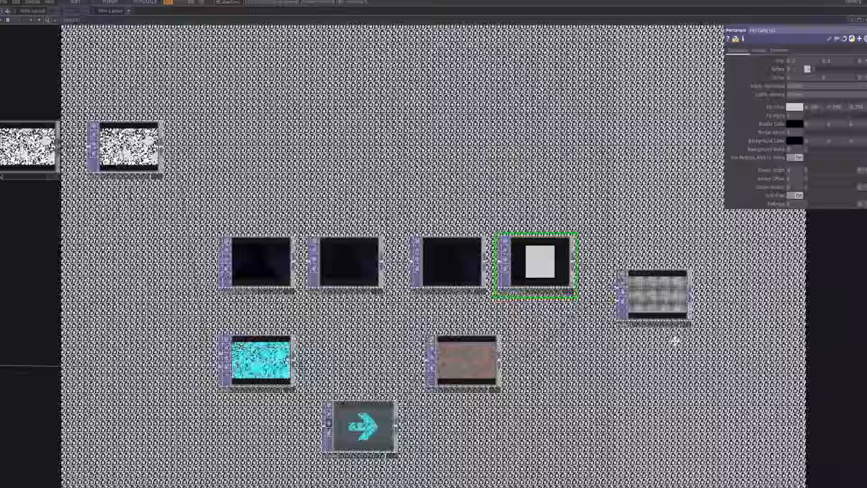
left_click_drag(675, 341, 655, 303)
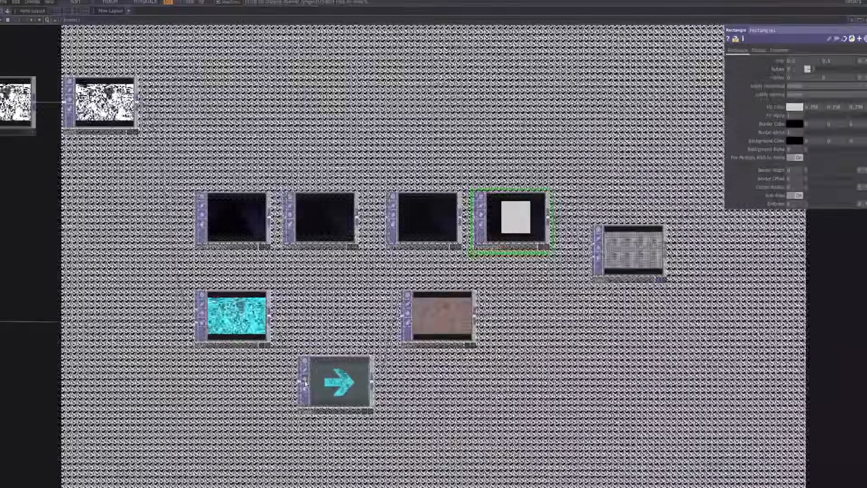
Toggle slope1's bypass to compare the remap2 background, and move slope1 into the row between add1 and math3.
left_click(305, 381)
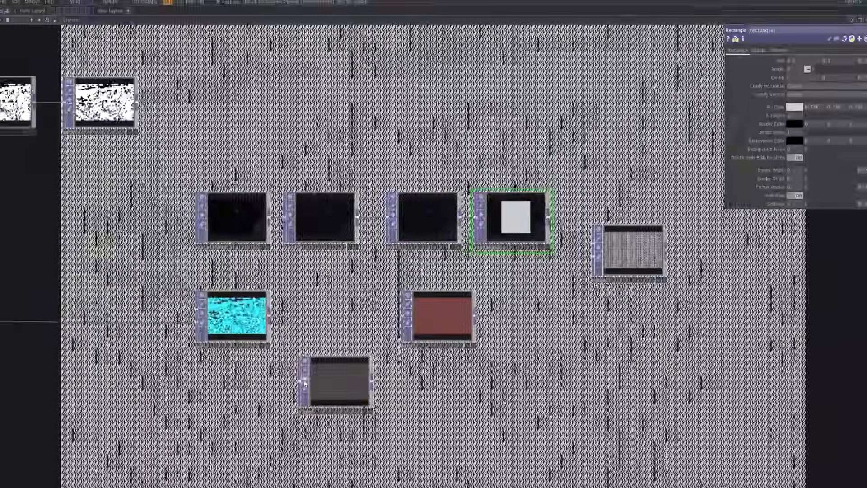
left_click(305, 384)
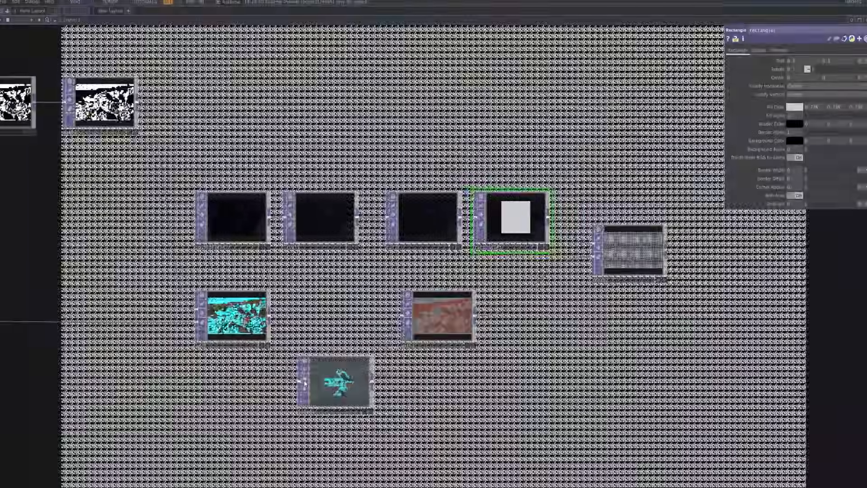
left_click(305, 383)
left_click(305, 383)
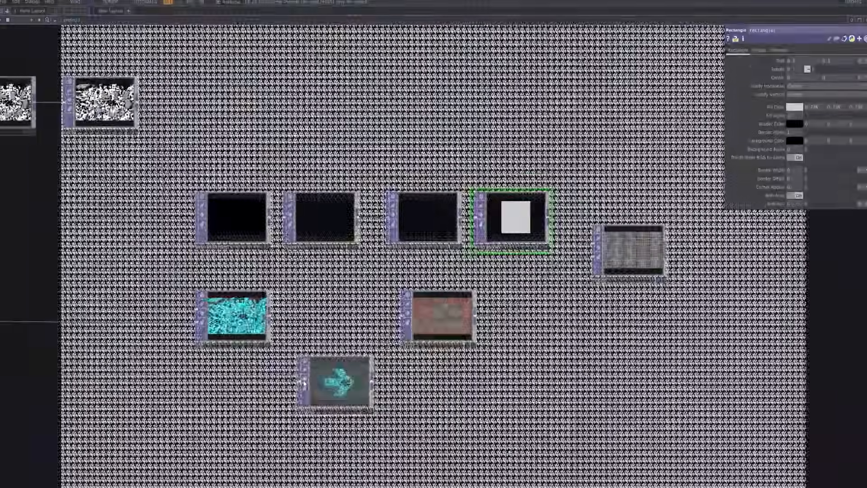
left_click_drag(338, 402, 339, 336)
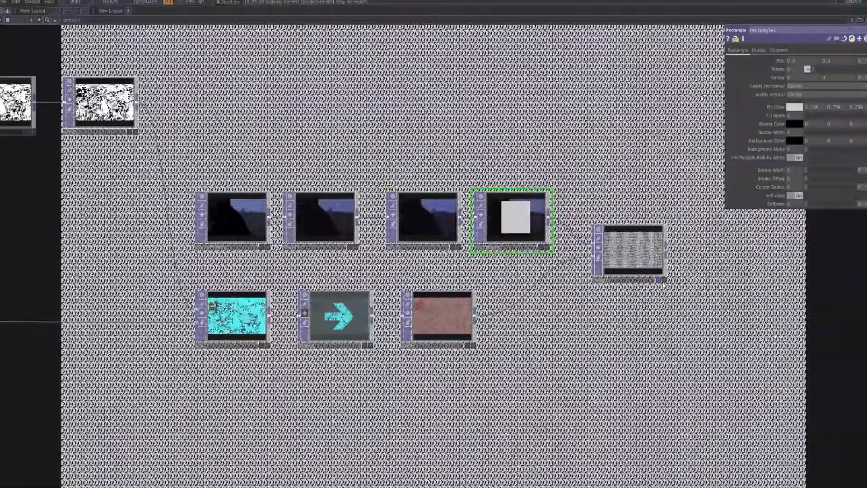
left_click(658, 280)
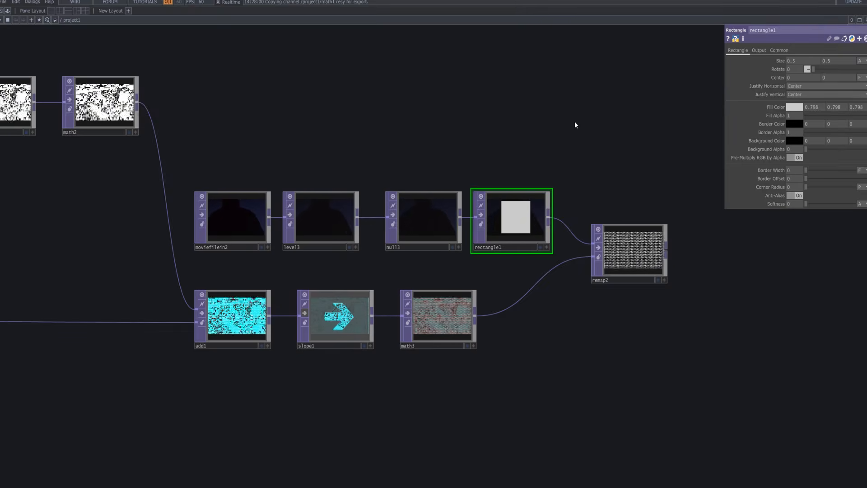
Add a Matte TOP in the empty area above and beyond remap2.
key("Tab")
type("matt")
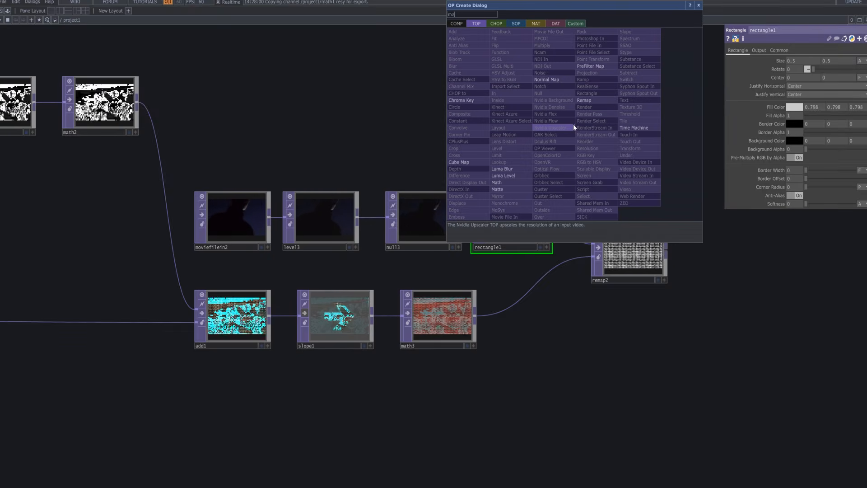
left_click(520, 190)
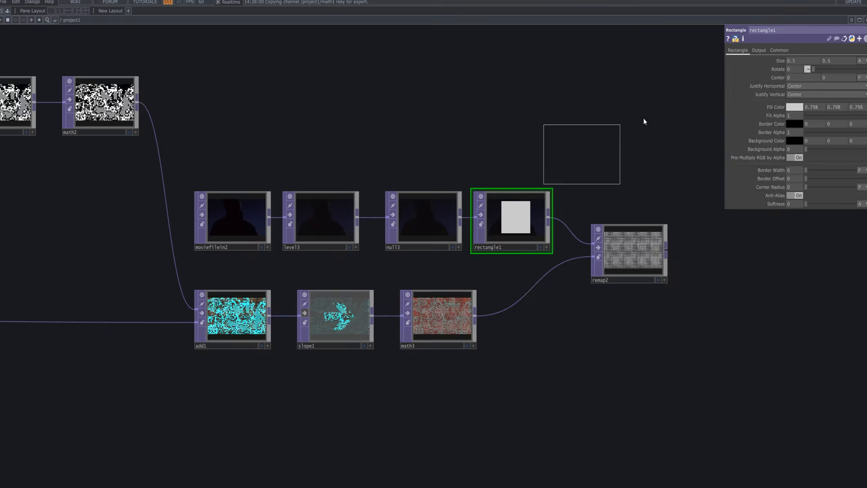
left_click(727, 91)
left_click_drag(686, 193, 583, 187)
left_click_drag(560, 136, 604, 102)
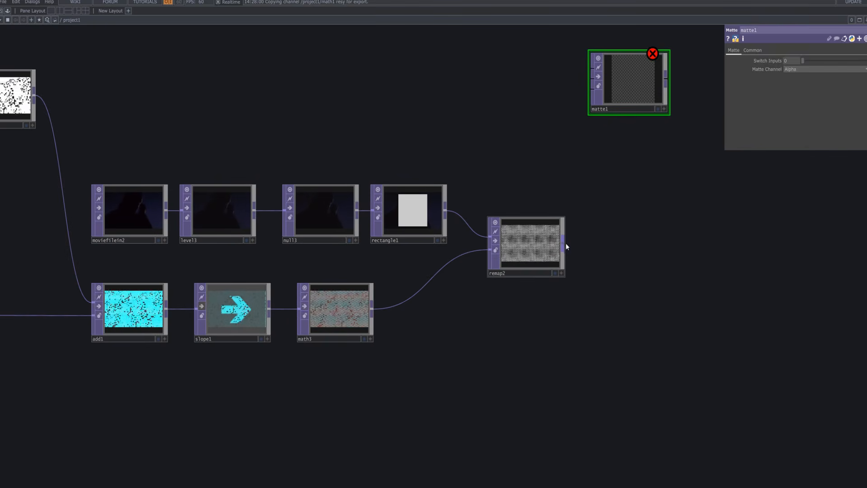
Connect remap2's output to both the third and second inputs of matte1.
left_click_drag(566, 244, 593, 100)
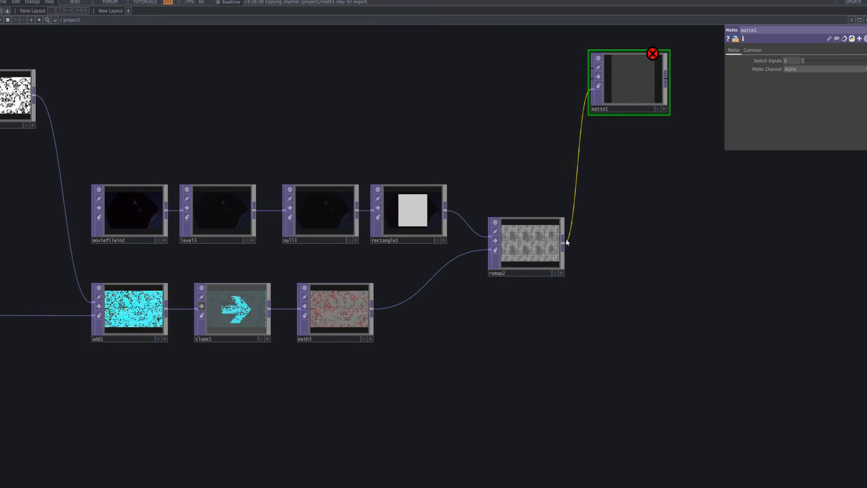
left_click_drag(563, 243, 589, 84)
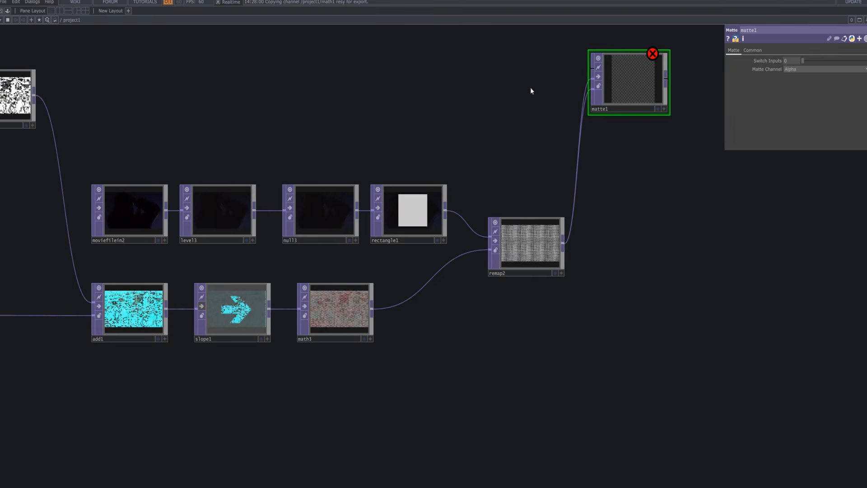
Add a Select TOP above rectangle1 and connect it to matte1's first input.
left_click_drag(540, 165, 575, 263)
scroll(517, 185, "down", 3)
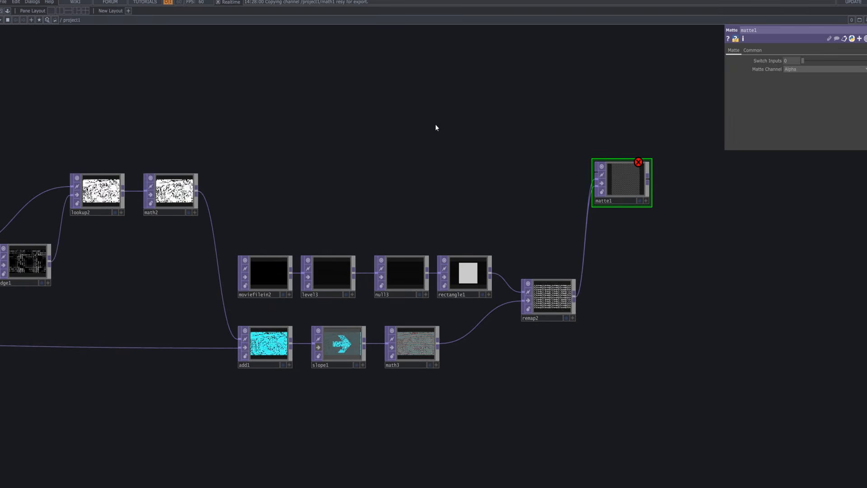
key("Tab")
type("s")
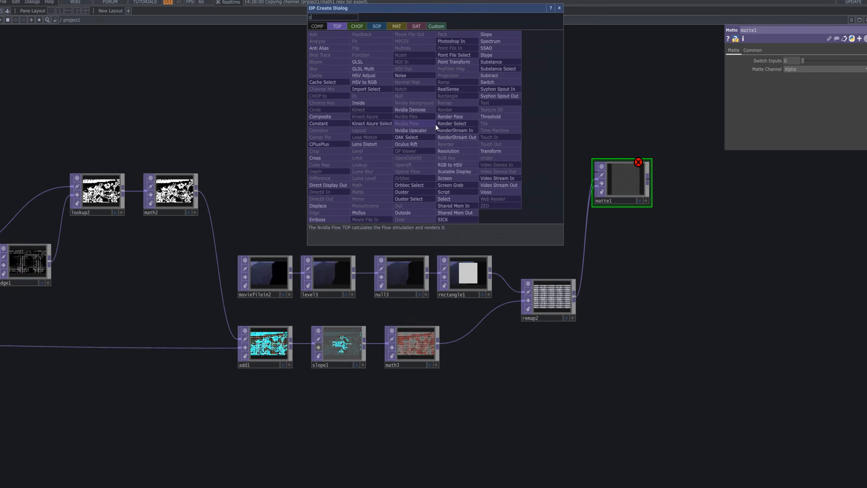
type("e")
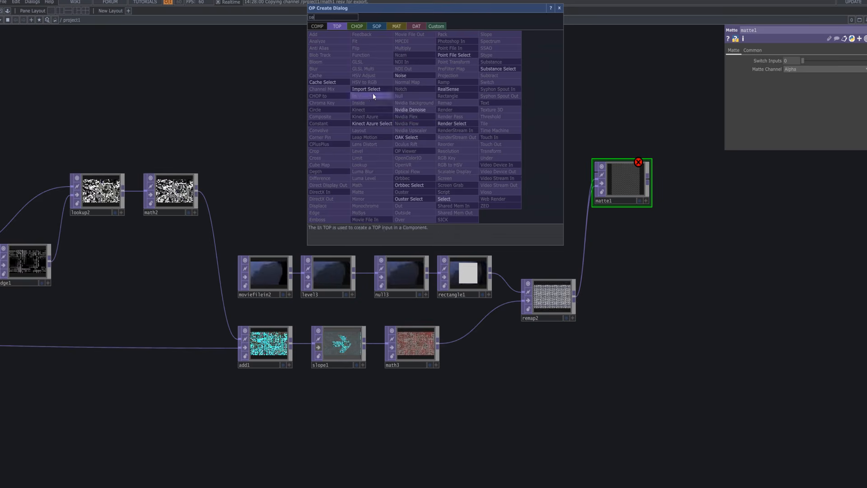
left_click(451, 198)
left_click(464, 122)
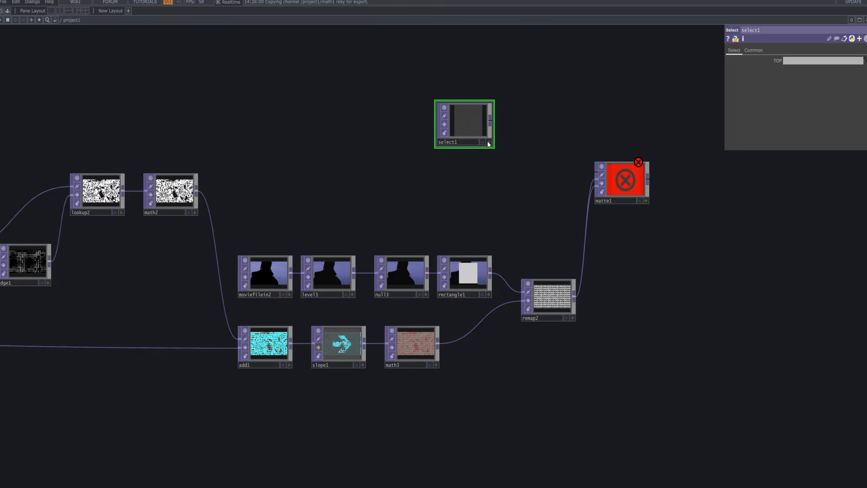
left_click(491, 118)
left_click(597, 174)
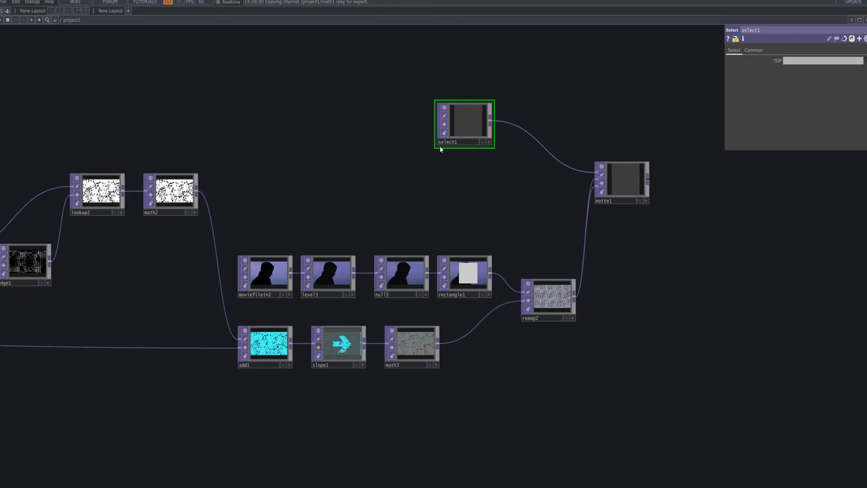
Inspect fit1's pixelated spider image and assign fit1 as the TOP that select1 references.
left_click_drag(452, 131, 431, 119)
scroll(440, 192, "down", 5)
left_click_drag(439, 191, 606, 156)
left_click(308, 187)
scroll(308, 189, "up", 6)
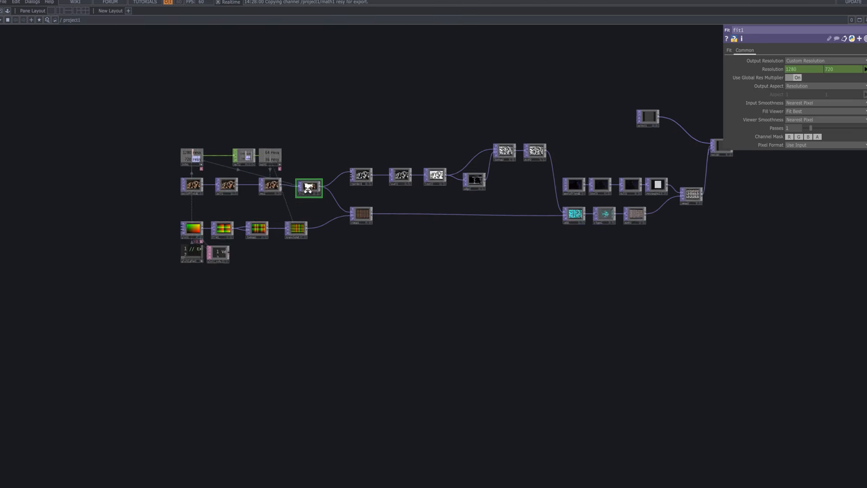
scroll(323, 207, "up", 5)
left_click_drag(368, 290, 470, 470)
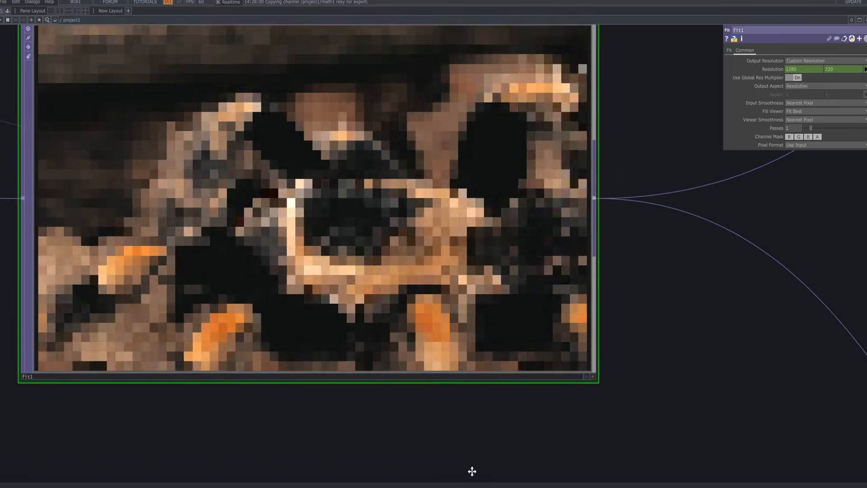
scroll(468, 468, "down", 2)
scroll(448, 442, "down", 10)
left_click_drag(415, 340, 128, 125)
scroll(211, 174, "down", 2)
left_click_drag(399, 124, 382, 152)
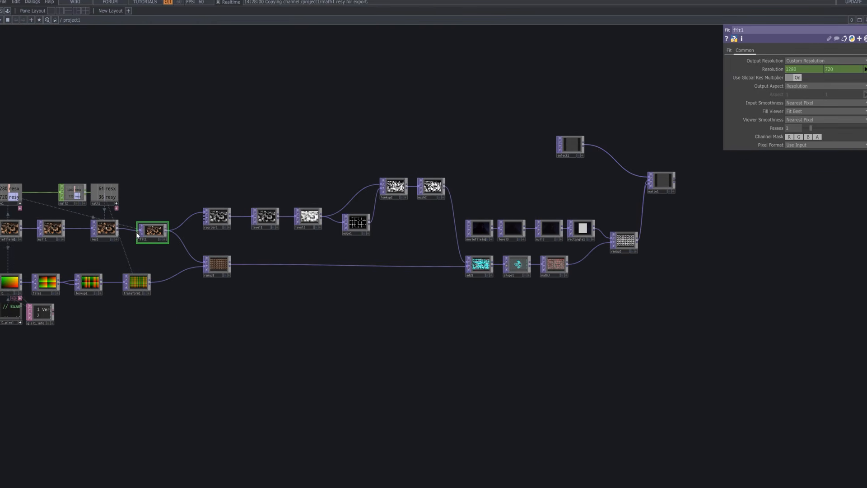
left_click_drag(151, 232, 795, 63)
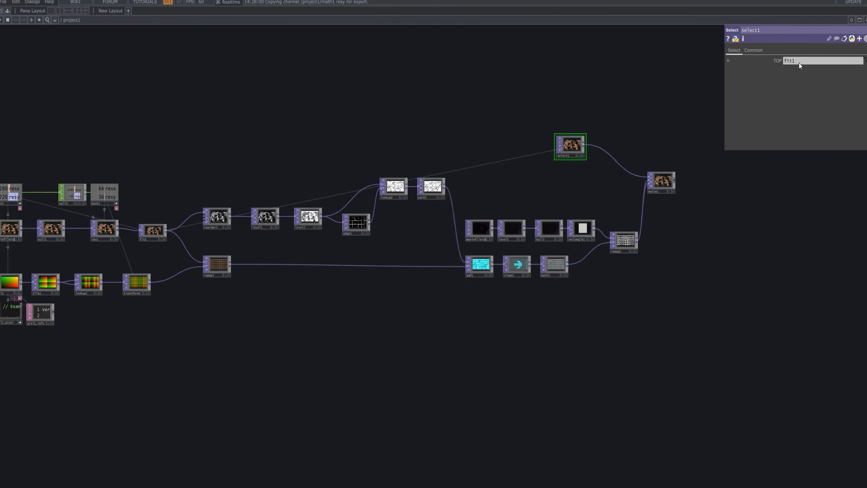
Set matte1's Matte Channel to Red and check its composited image up close.
scroll(671, 191, "up", 10)
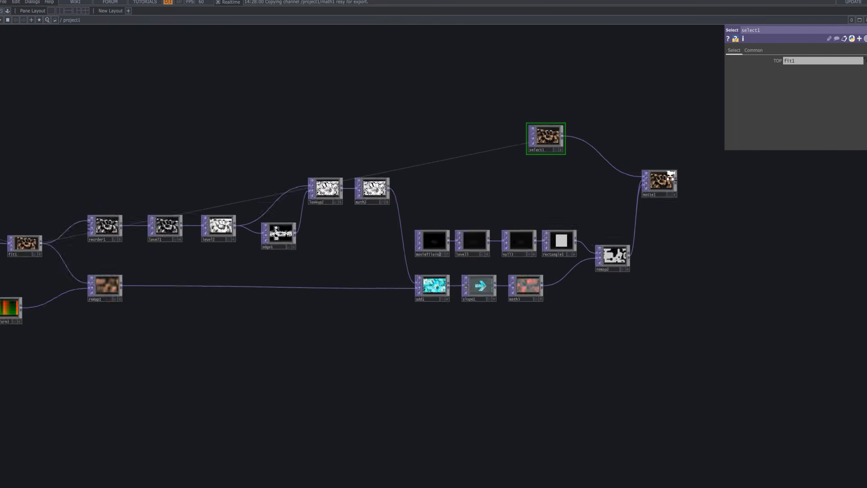
scroll(669, 230, "down", 10)
scroll(636, 236, "up", 15)
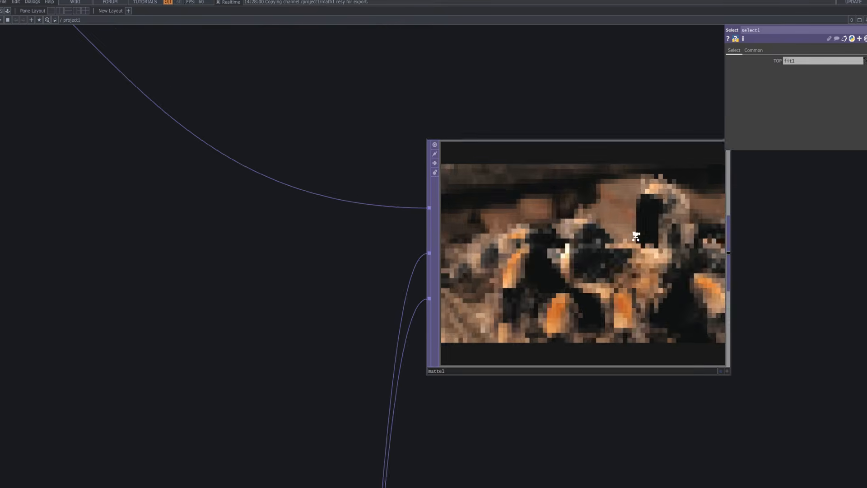
scroll(635, 235, "down", 10)
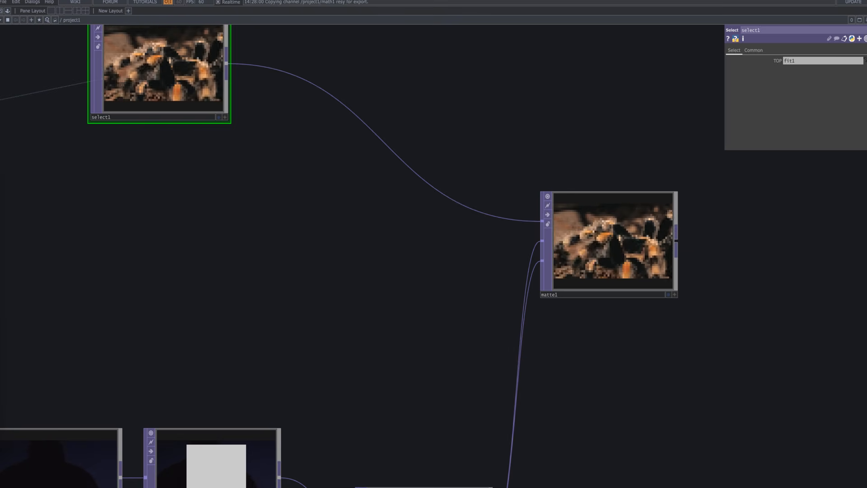
left_click(594, 253)
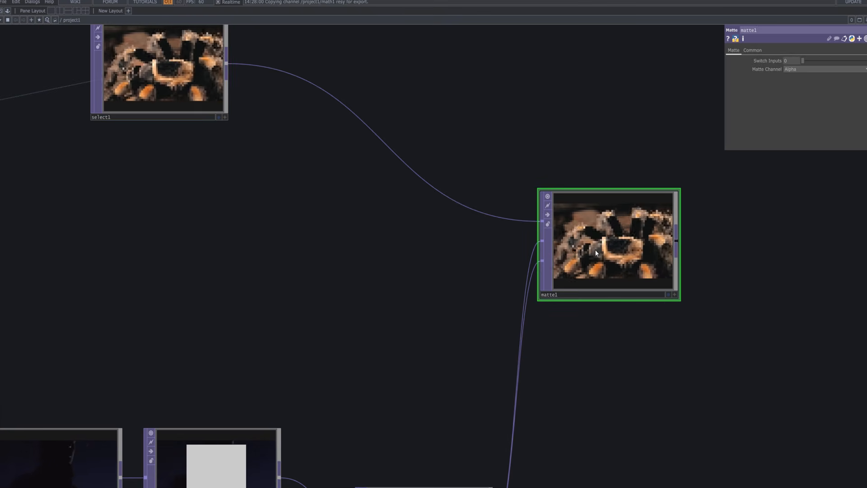
left_click(801, 69)
left_click(801, 84)
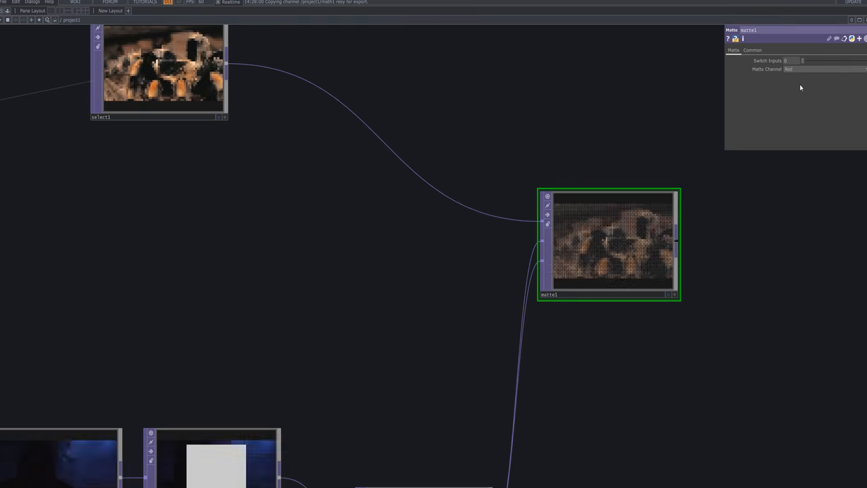
scroll(641, 256, "up", 10)
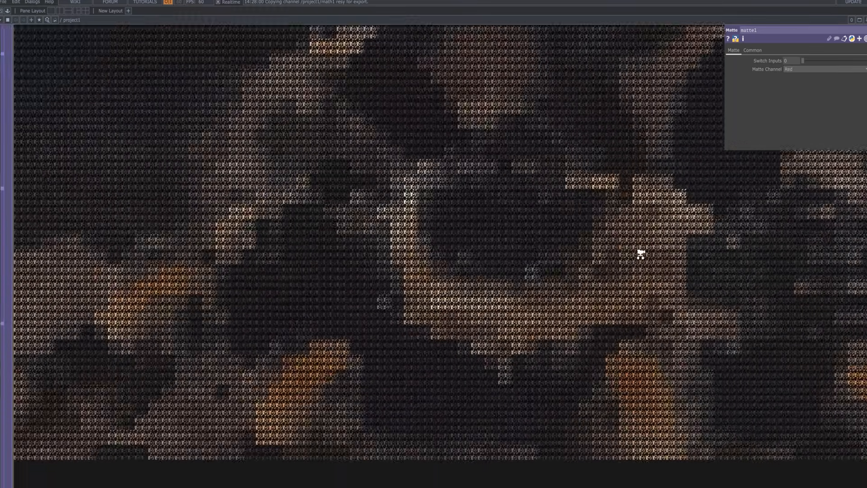
Compare matte1's composite with Matte Channel set to Luminance, Red, Green, Blue, Alpha, RGB Average, RGBA Average, RGB Maximum and RGBA Maximum.
scroll(641, 253, "down", 5)
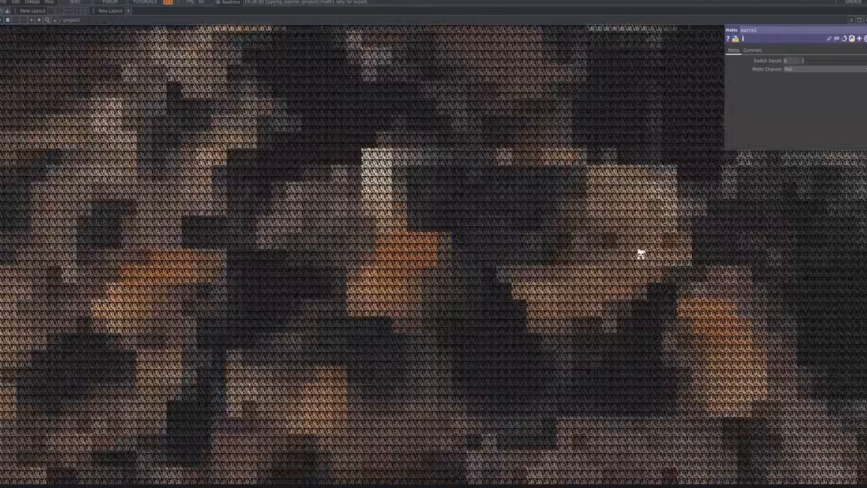
left_click_drag(136, 319, 140, 372)
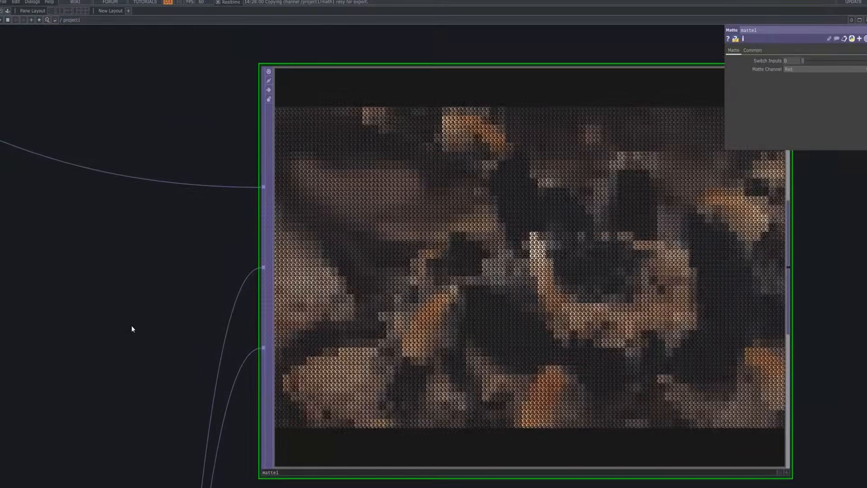
left_click_drag(127, 281, 120, 260)
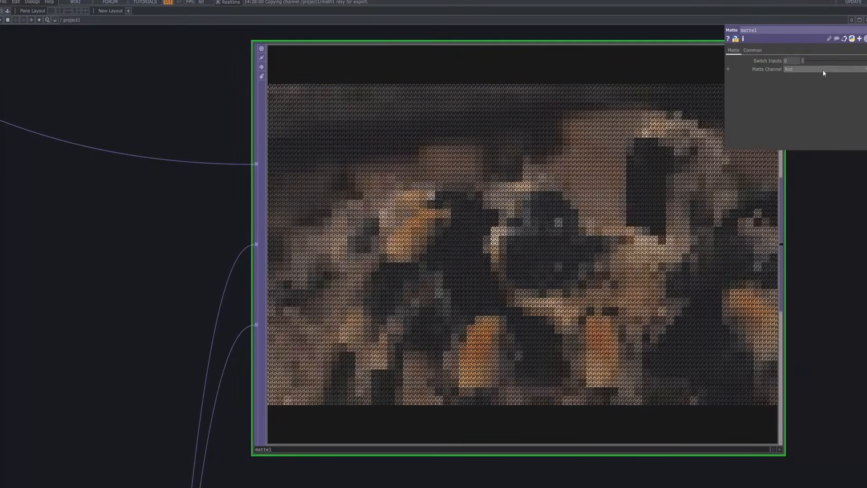
left_click(804, 69)
left_click(806, 77)
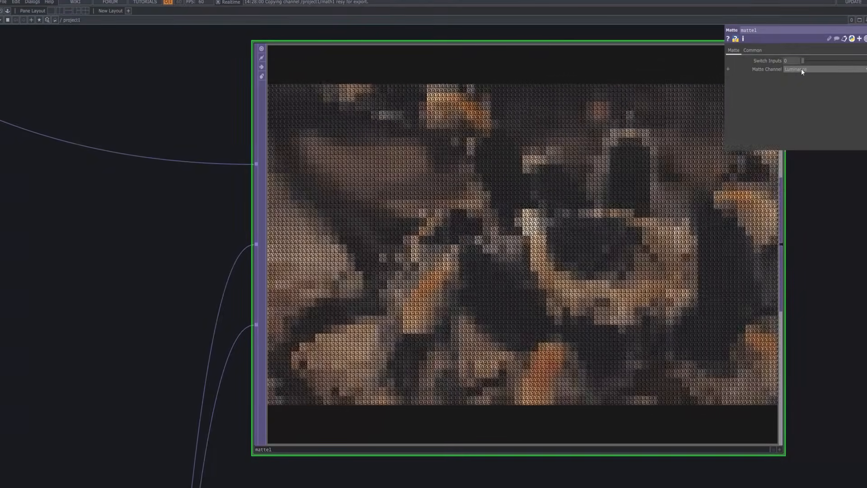
left_click(802, 69)
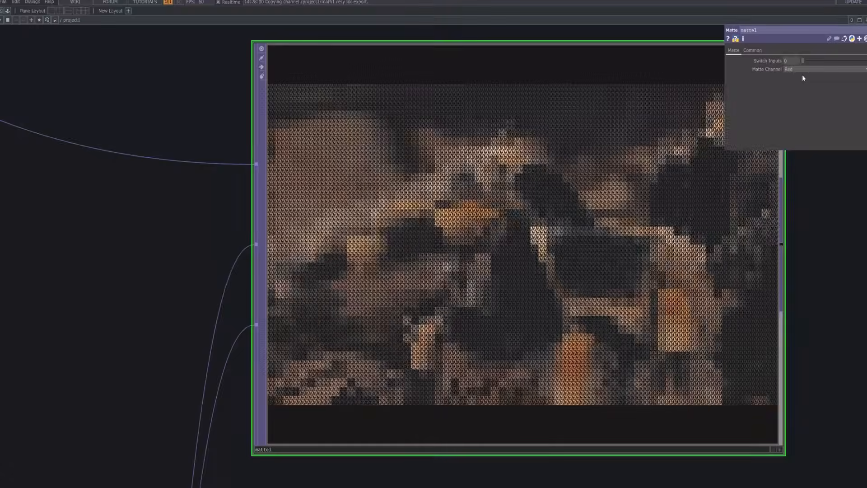
left_click(807, 94)
left_click(806, 69)
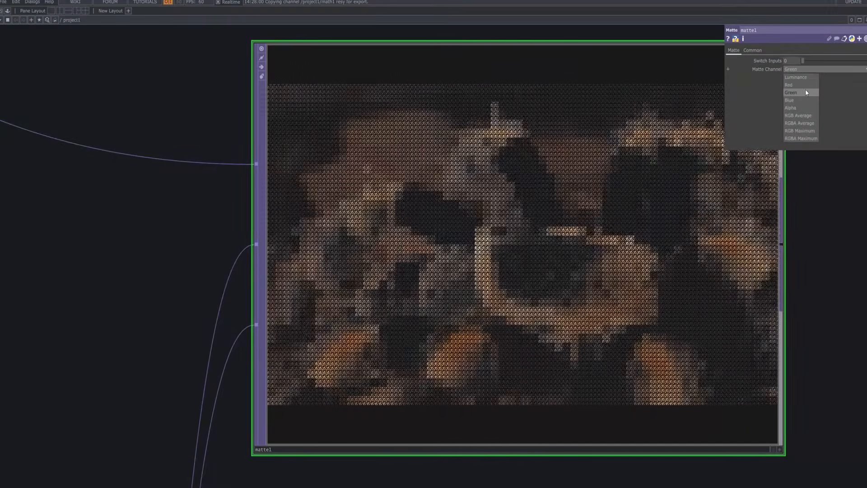
left_click(807, 99)
left_click(806, 69)
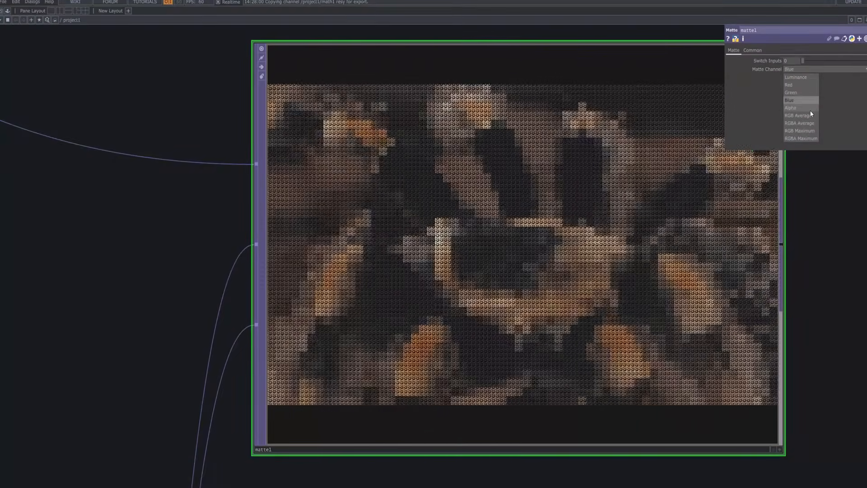
left_click(807, 103)
left_click(807, 69)
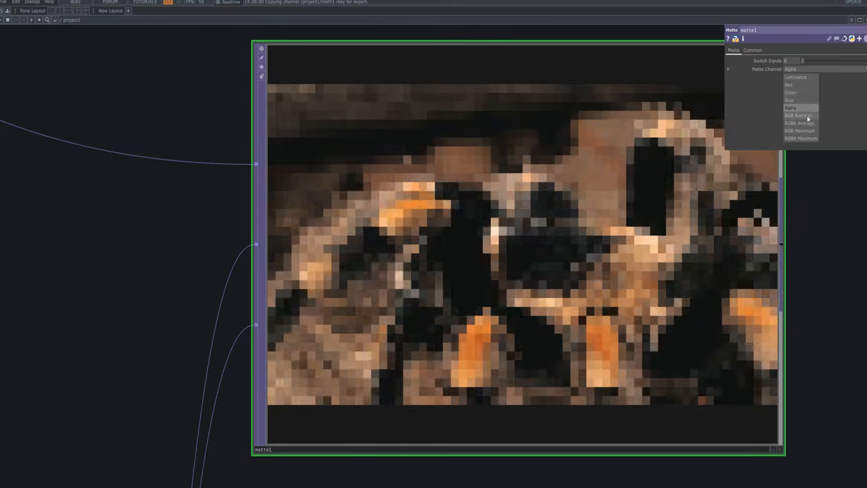
left_click(806, 108)
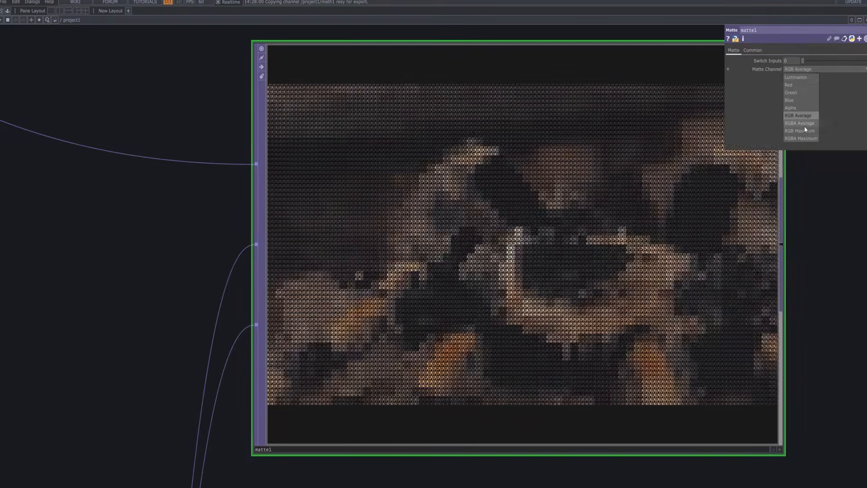
left_click(805, 69)
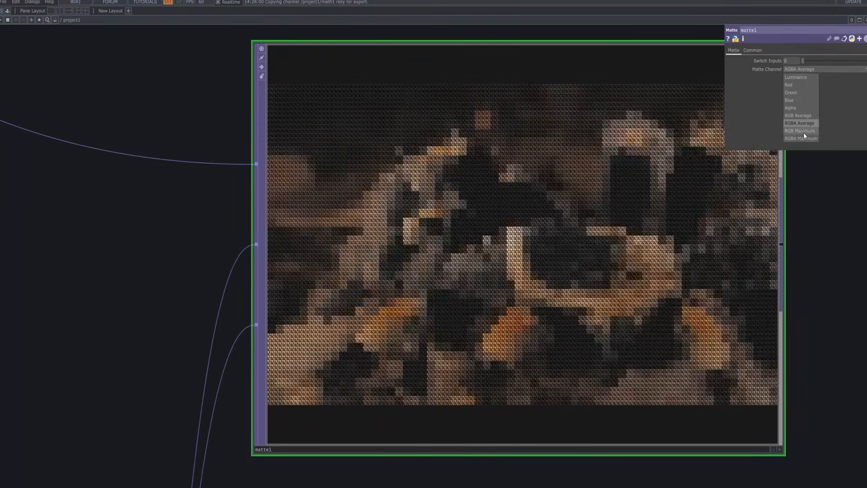
left_click(804, 132)
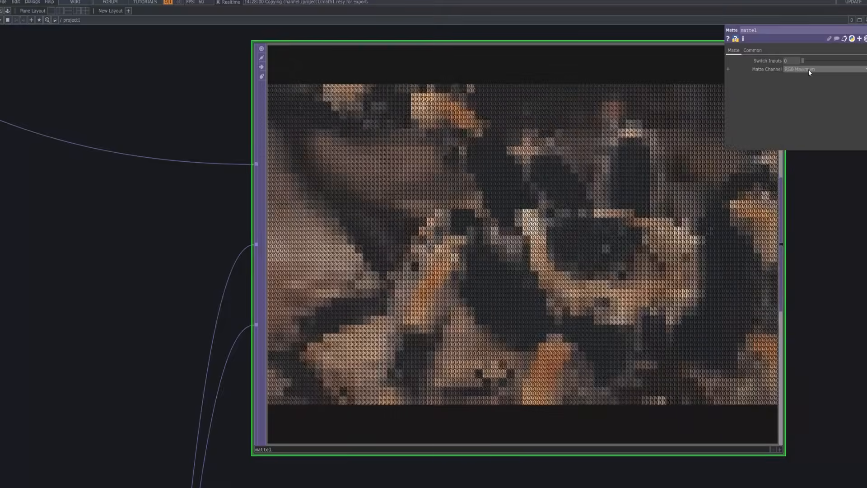
left_click(808, 70)
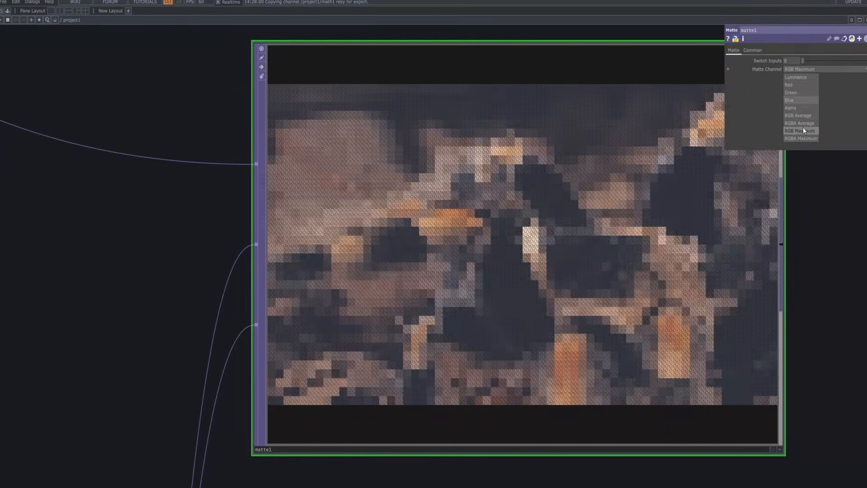
left_click(803, 138)
Set matte1's Matte Channel to Luminance.
left_click(795, 70)
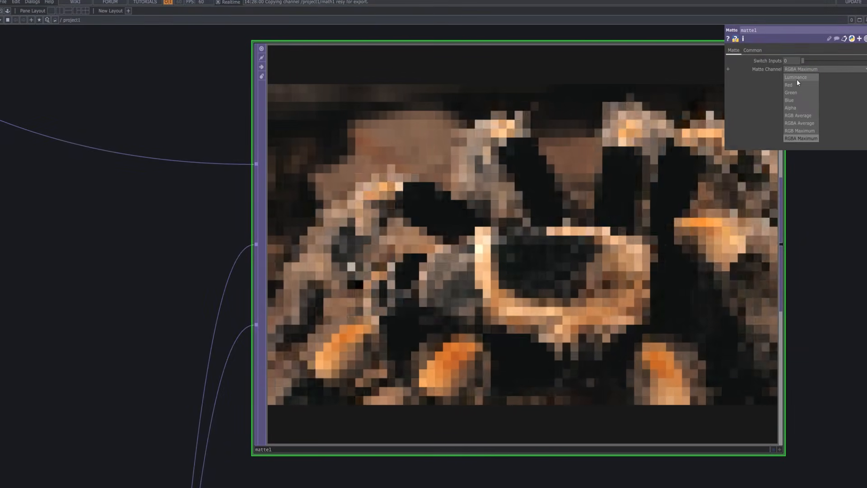
left_click(796, 75)
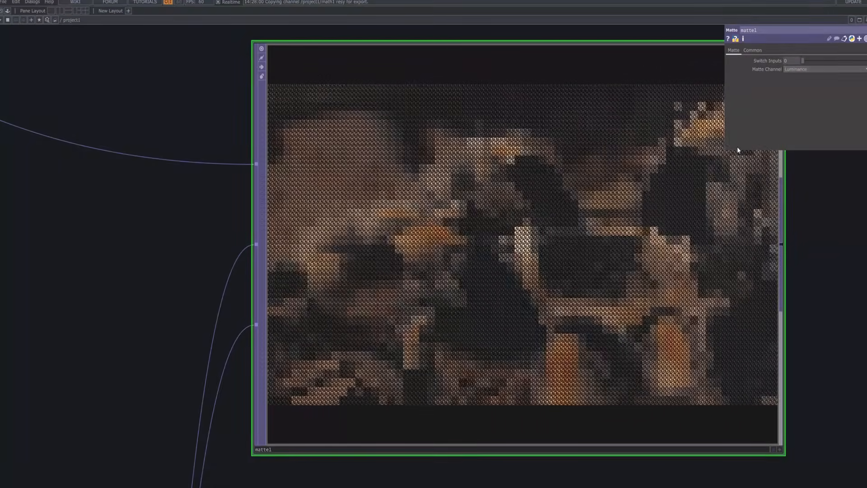
Add a Null TOP after matte1, connected to matte1's output.
scroll(769, 198, "down", 3)
scroll(805, 235, "down", 4)
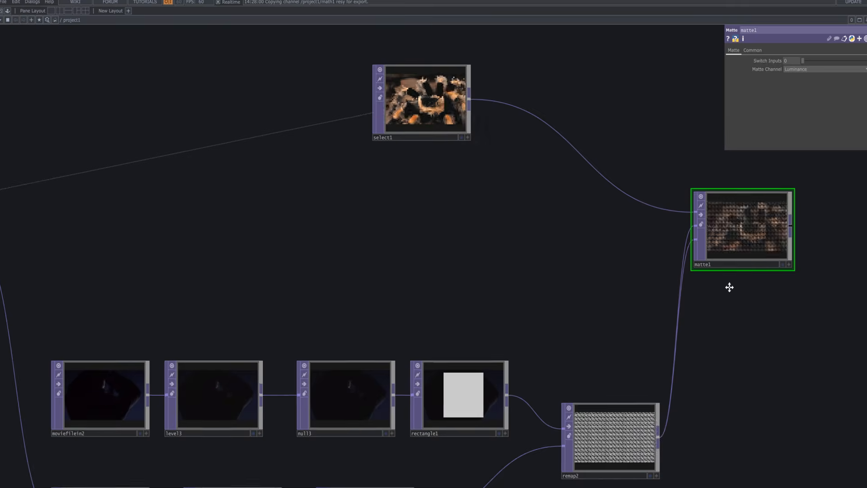
left_click_drag(730, 287, 506, 232)
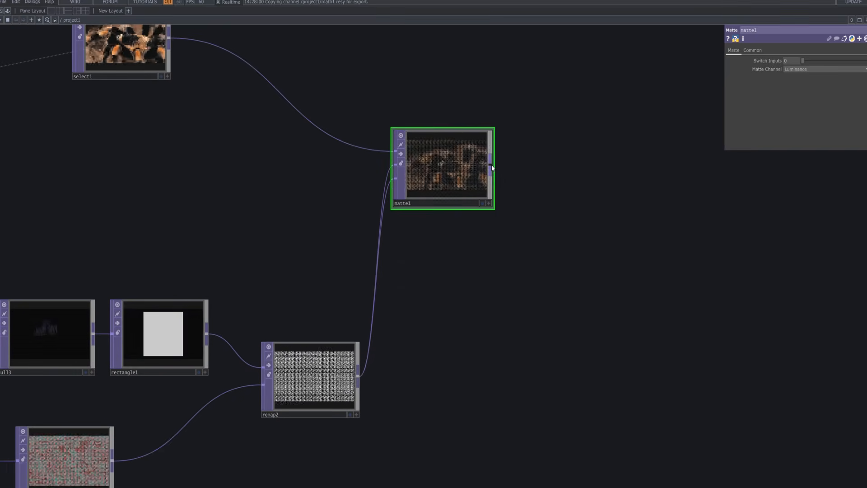
key("Tab")
type("null")
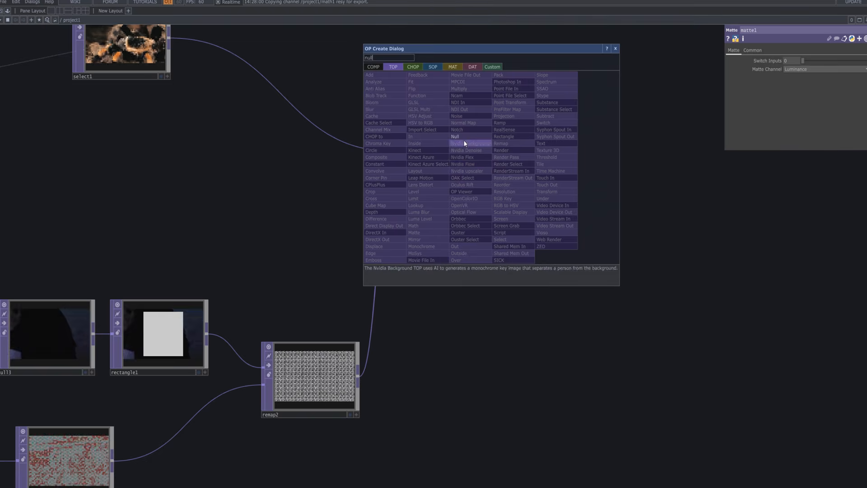
left_click(466, 137)
left_click(557, 169)
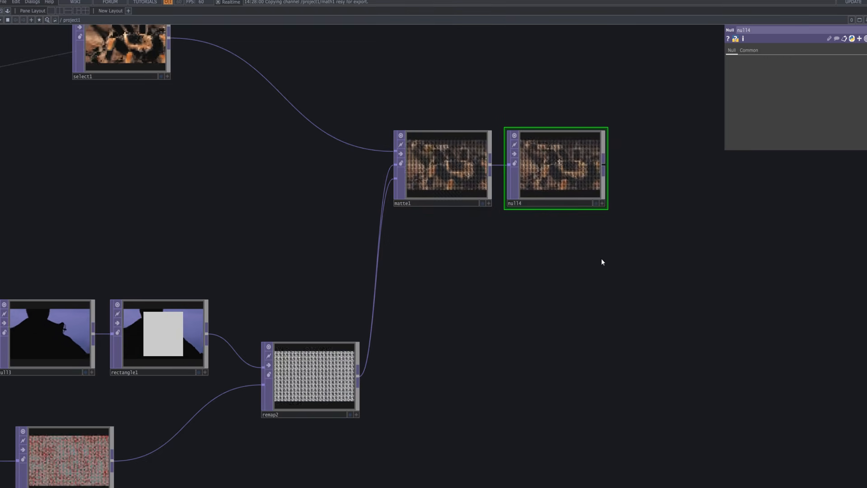
Add a Resolution TOP after null4, connected to null4's output.
scroll(595, 259, "down", 5)
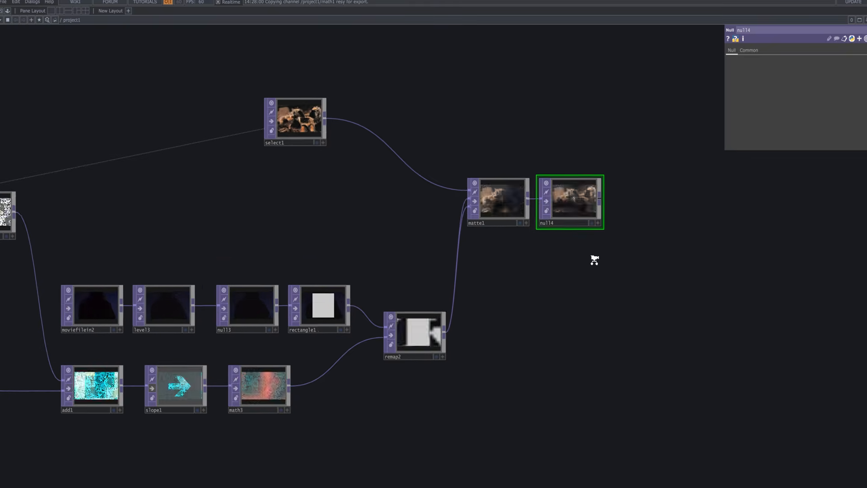
left_click_drag(561, 257, 560, 251)
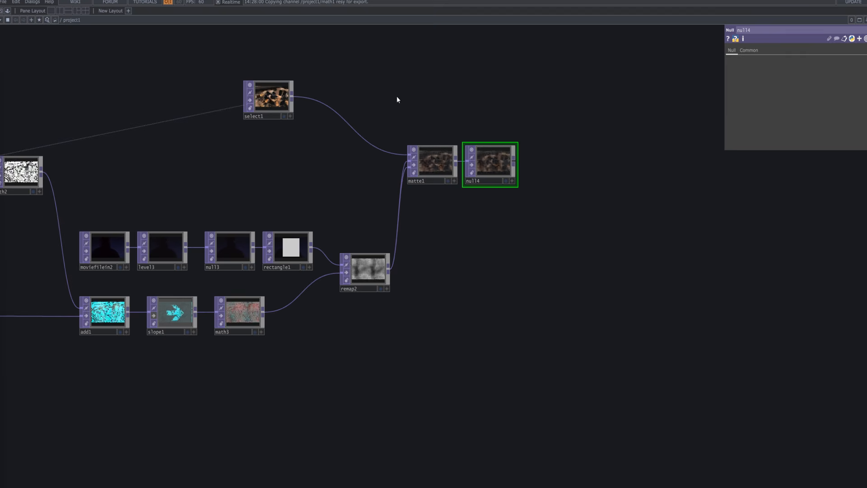
left_click_drag(561, 168, 430, 181)
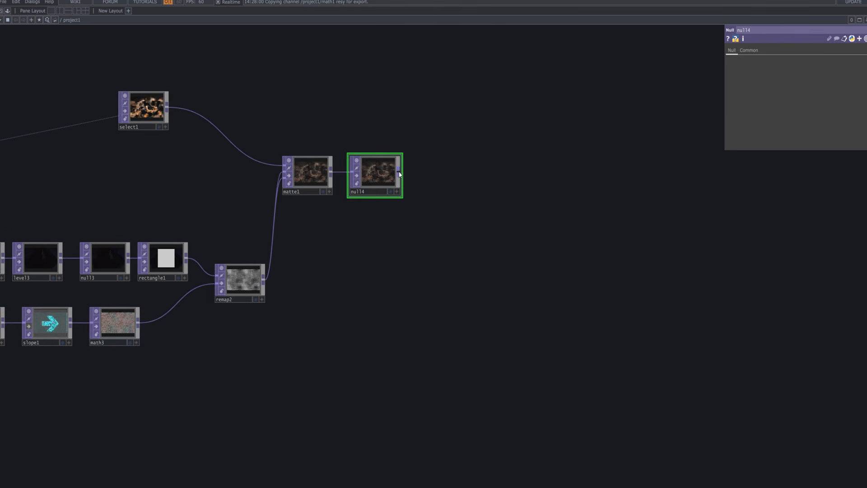
right_click(399, 174)
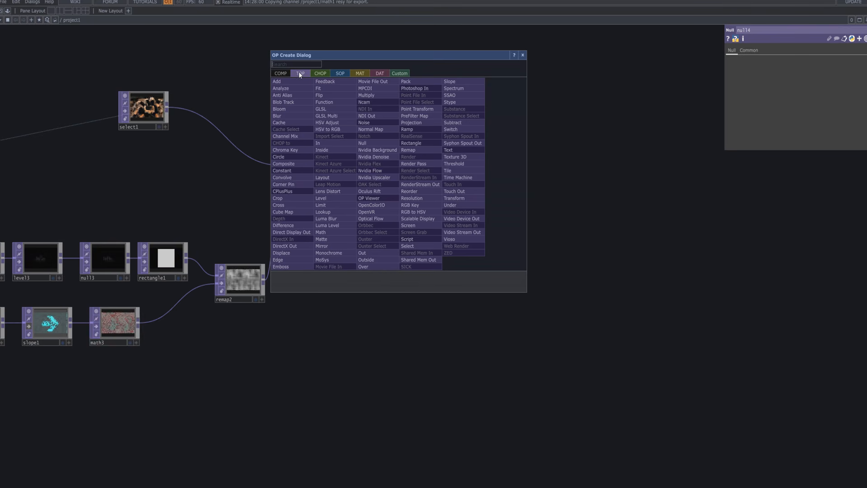
type("res")
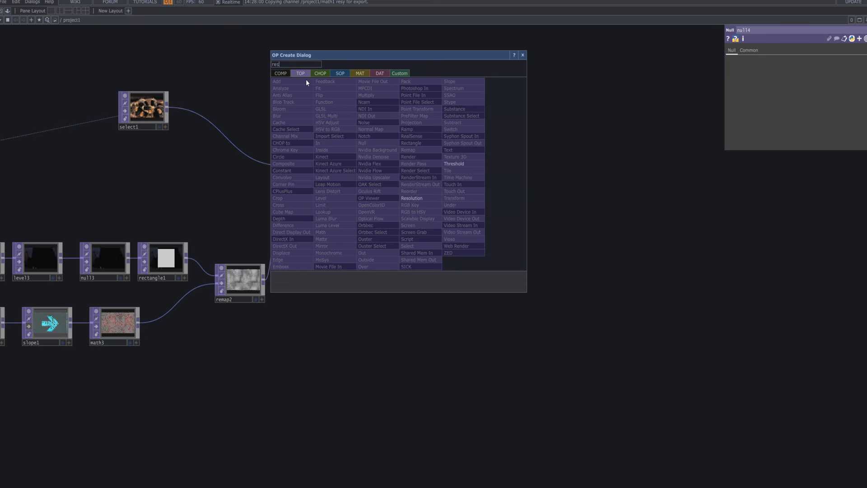
left_click(429, 197)
left_click(475, 178)
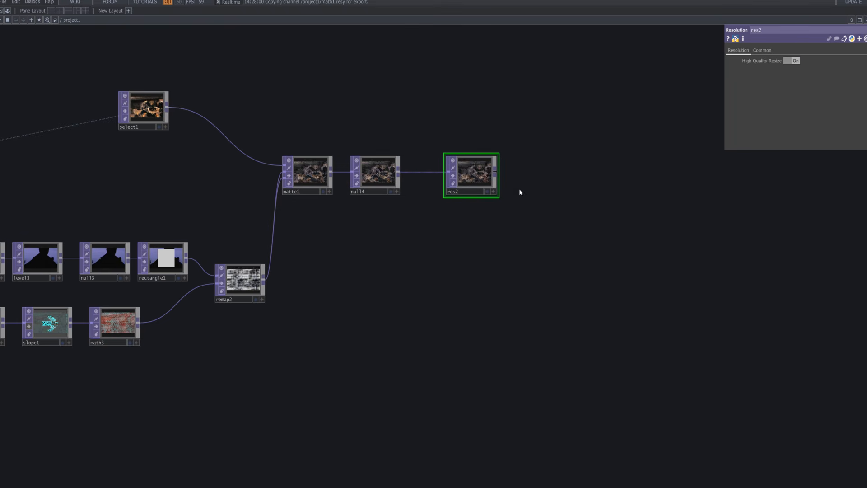
Add an Out TOP connected to res2's output.
scroll(513, 171, "up", 2)
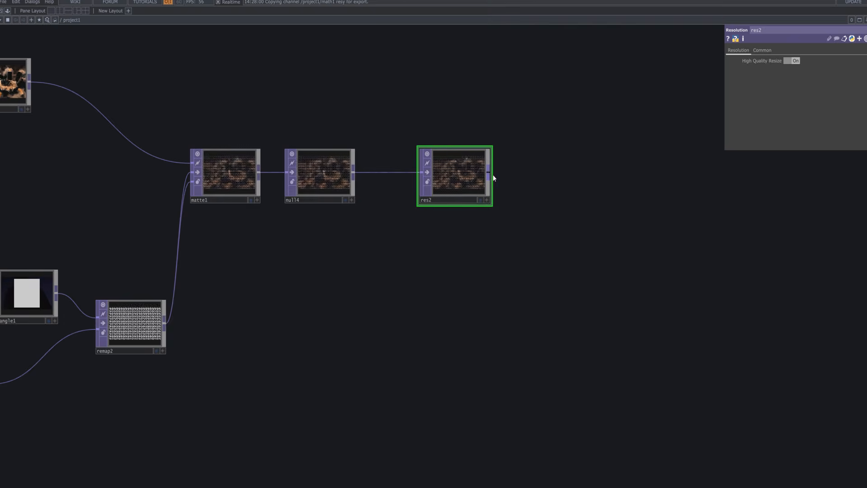
left_click(488, 172)
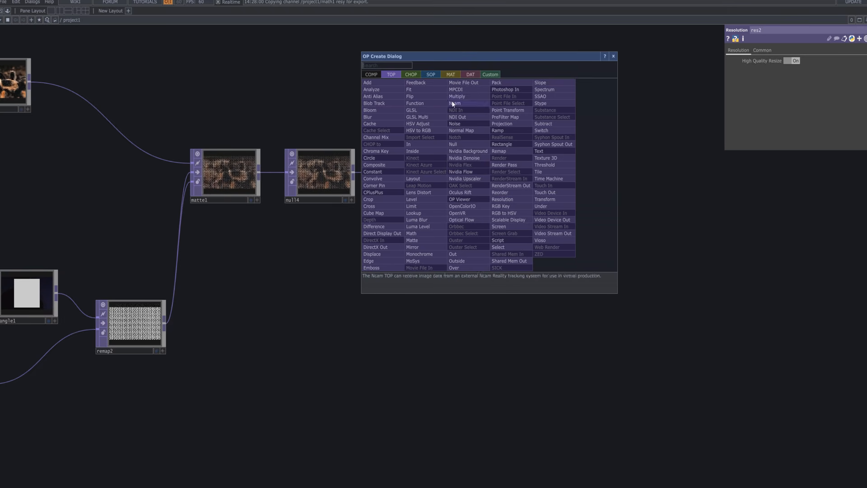
left_click(474, 254)
left_click(572, 179)
Add a Movie File Out TOP connected to out1's output.
right_click(608, 174)
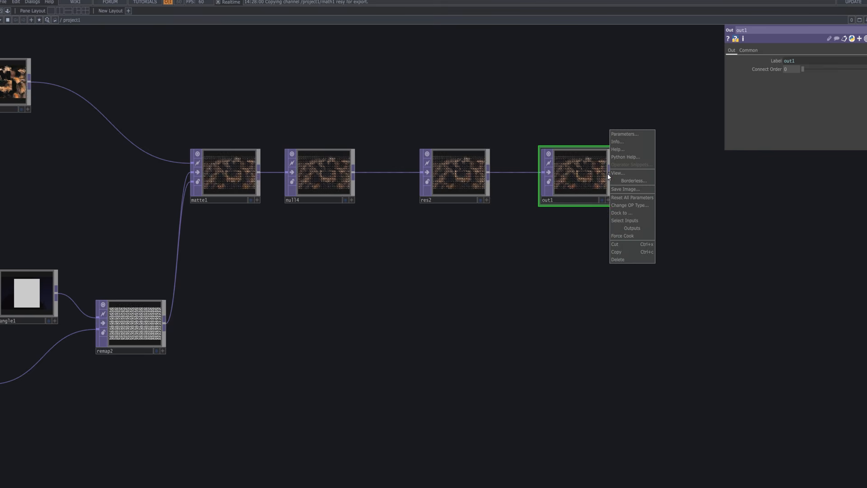
left_click(609, 173)
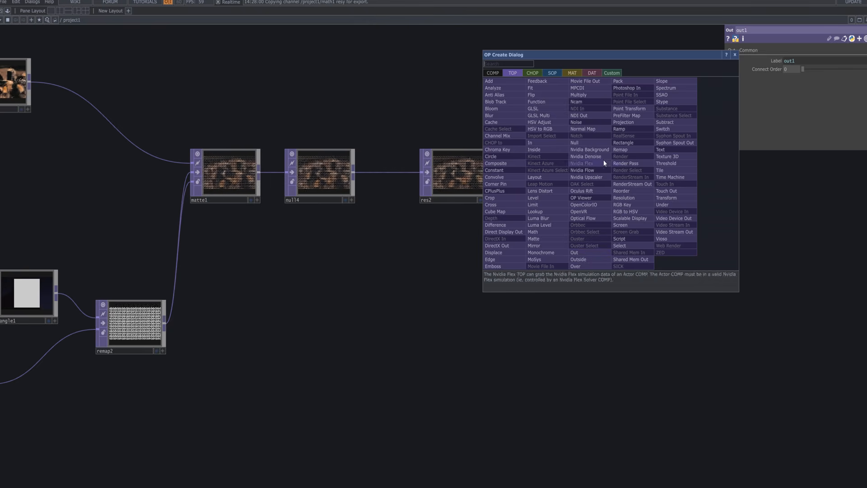
left_click(595, 80)
left_click(700, 176)
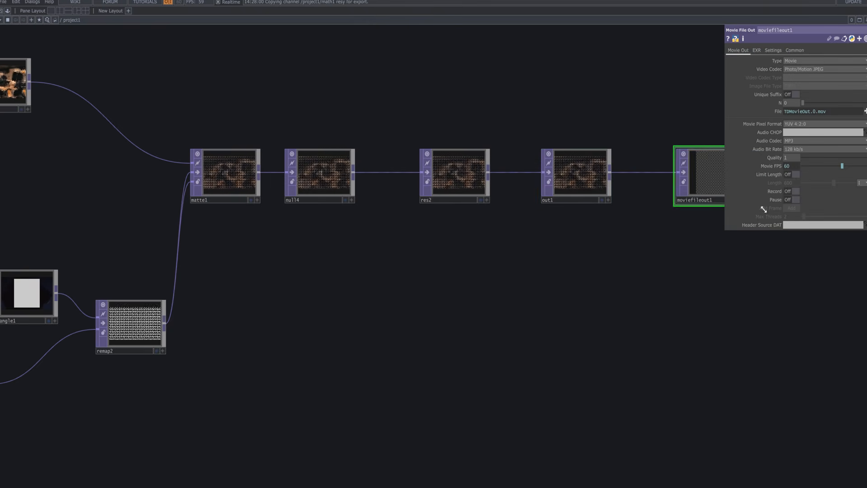
left_click_drag(688, 276, 634, 293)
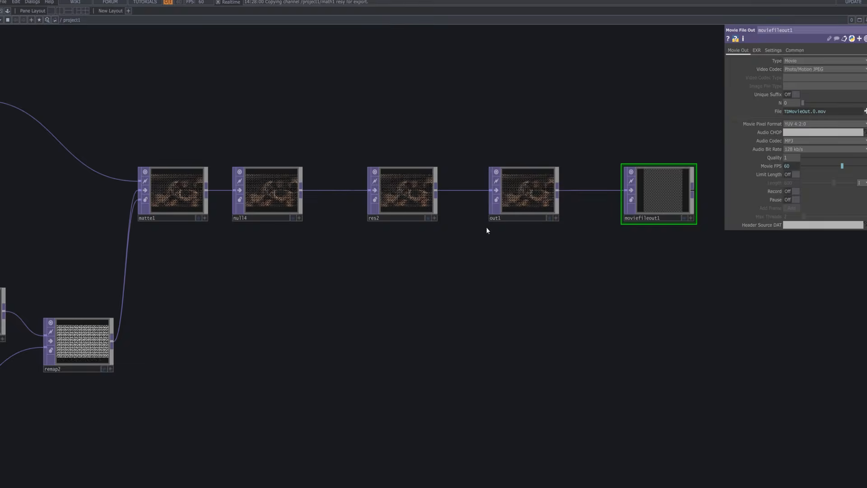
Show out1's image as the network background to check the final composite, and turn that display off again.
left_click(550, 218)
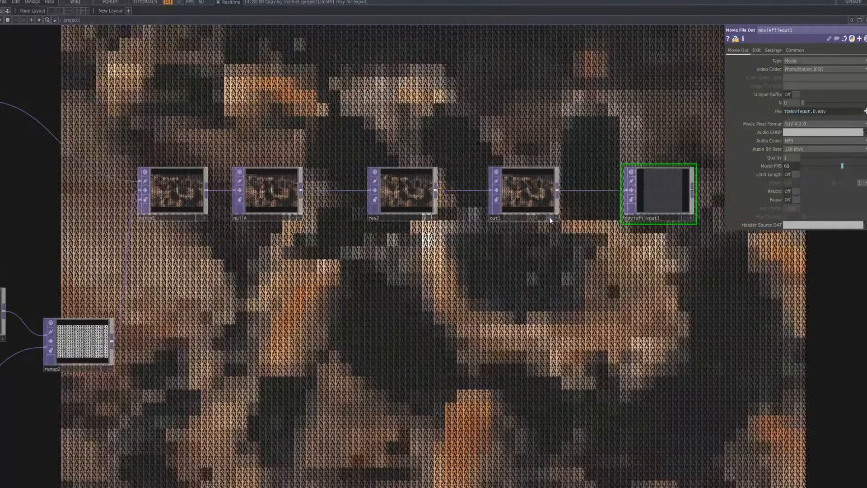
left_click(550, 218)
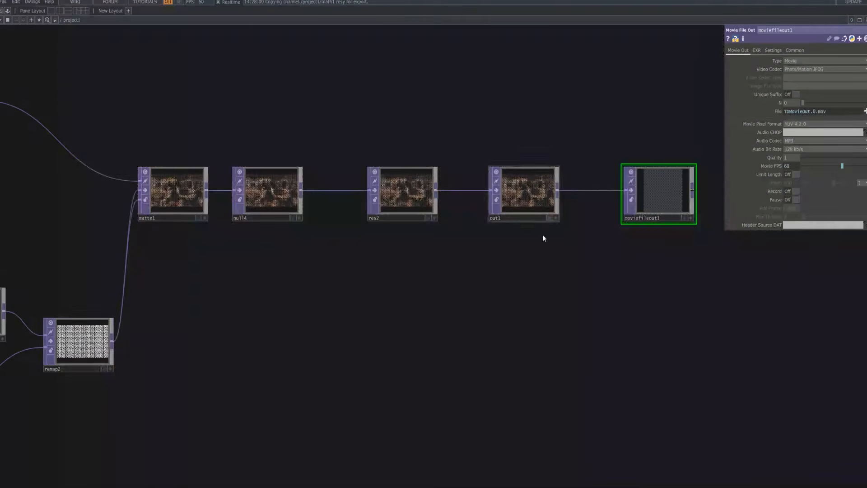
scroll(421, 338, "down", 3)
scroll(416, 292, "down", 2)
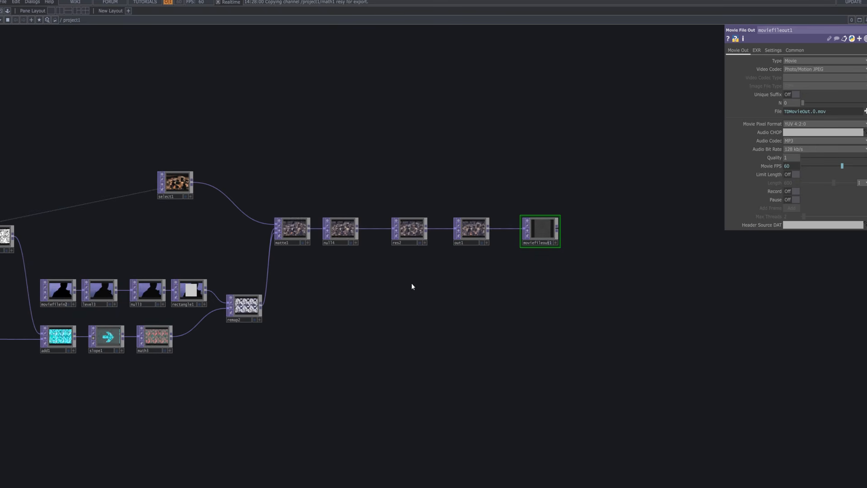
key("Tab")
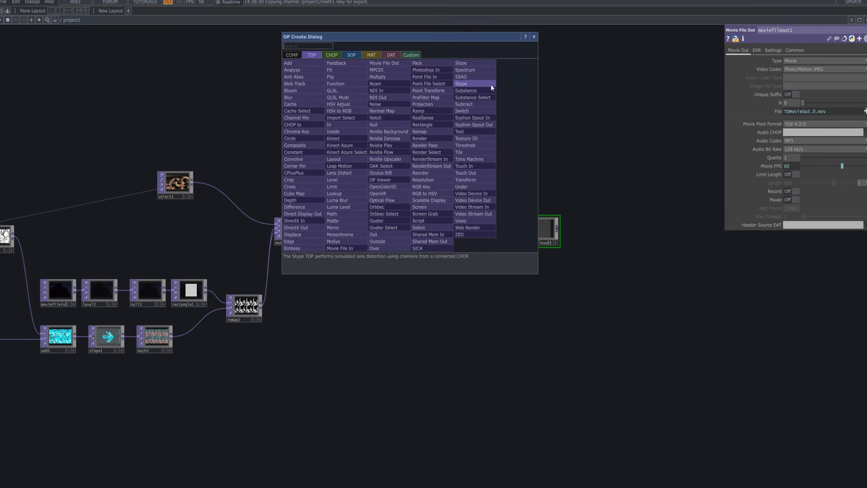
left_click(533, 36)
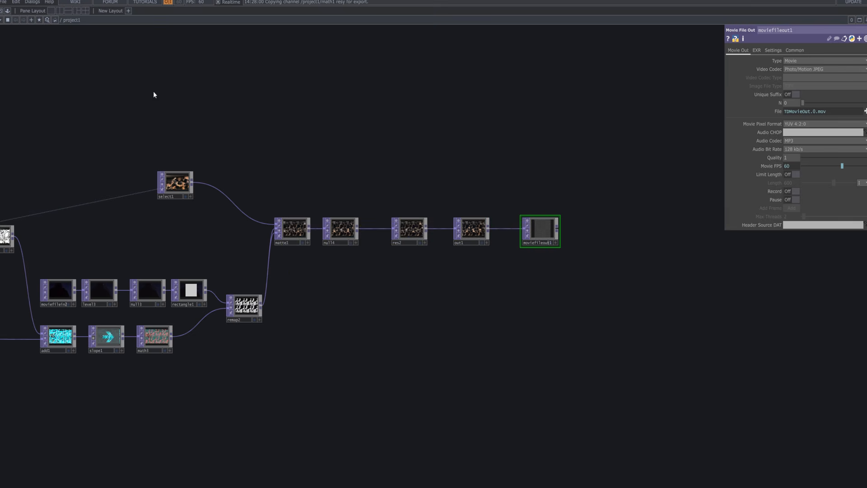
Add the rgbContrast component from the ImageFilters collection above res2, with null4's output feeding its input.
left_click(8, 11)
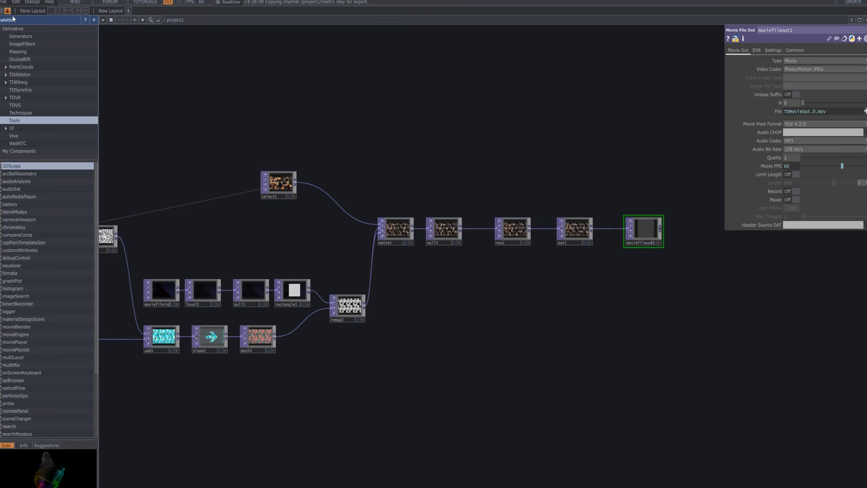
left_click(26, 46)
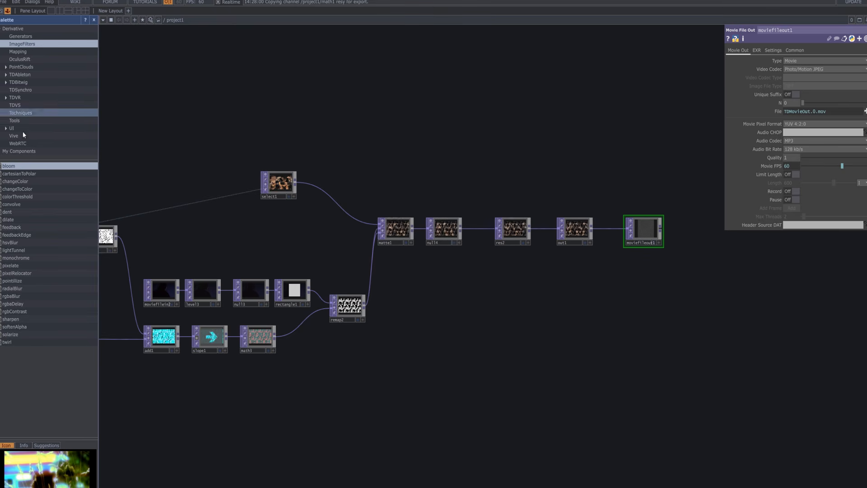
left_click(31, 311)
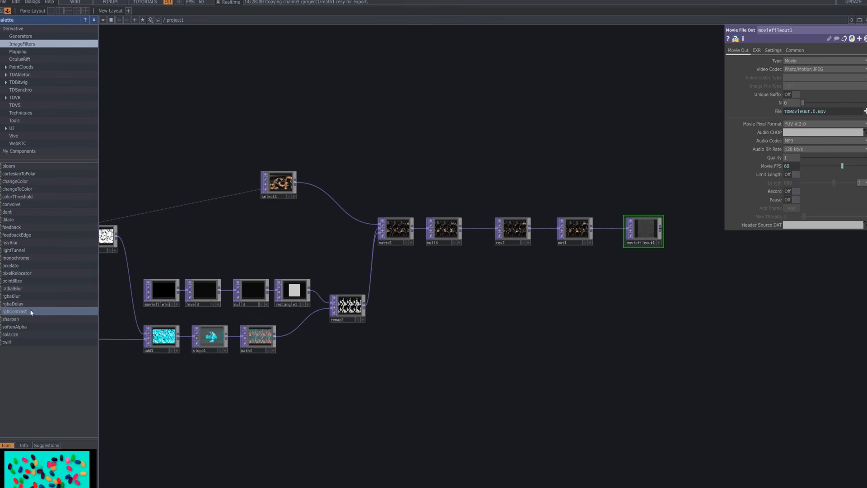
left_click_drag(30, 311, 410, 130)
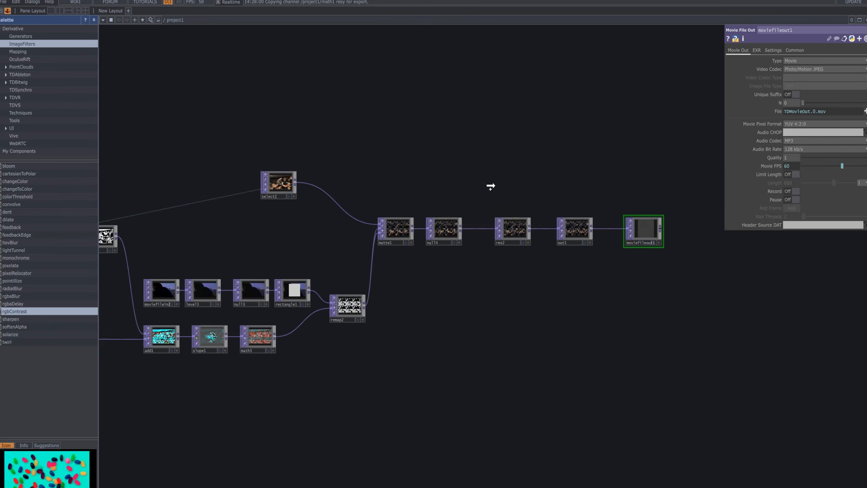
mouse_move(513, 176)
left_mouse_down()
mouse_move(544, 156)
mouse_move(522, 182)
left_mouse_up()
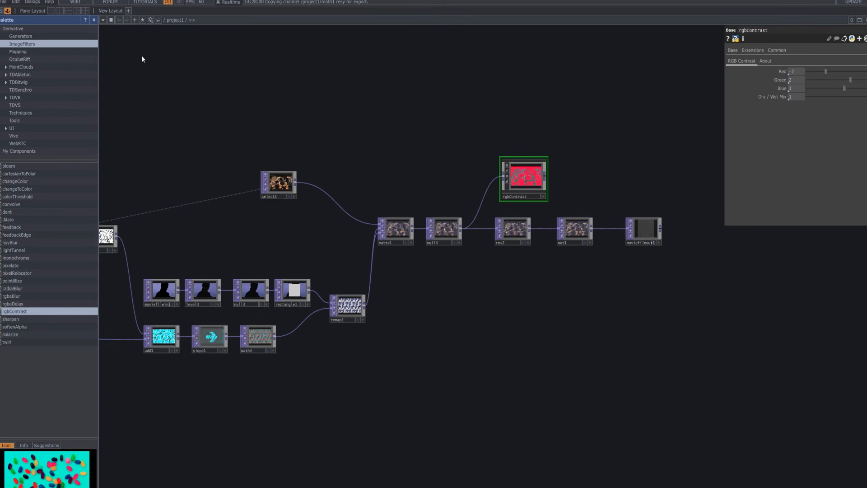
left_click(94, 20)
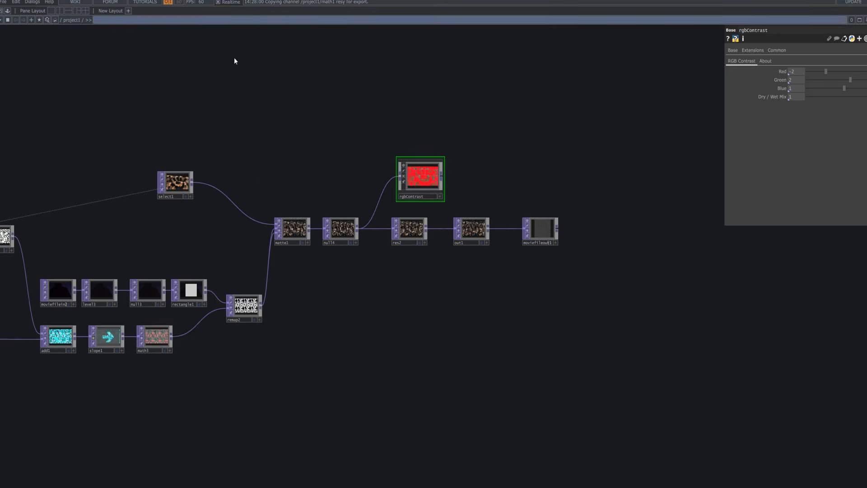
Set rgbContrast's Red to -5, Green to -1.7, Blue to -2.43 and Dry / Wet Mix to 0.866.
scroll(447, 181, "up", 5)
left_click_drag(491, 128, 555, 199)
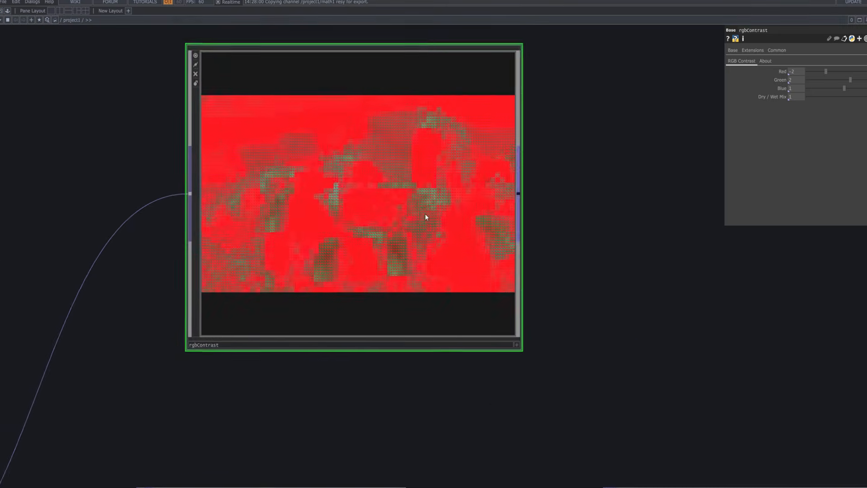
scroll(408, 207, "up", 5)
scroll(408, 208, "down", 4)
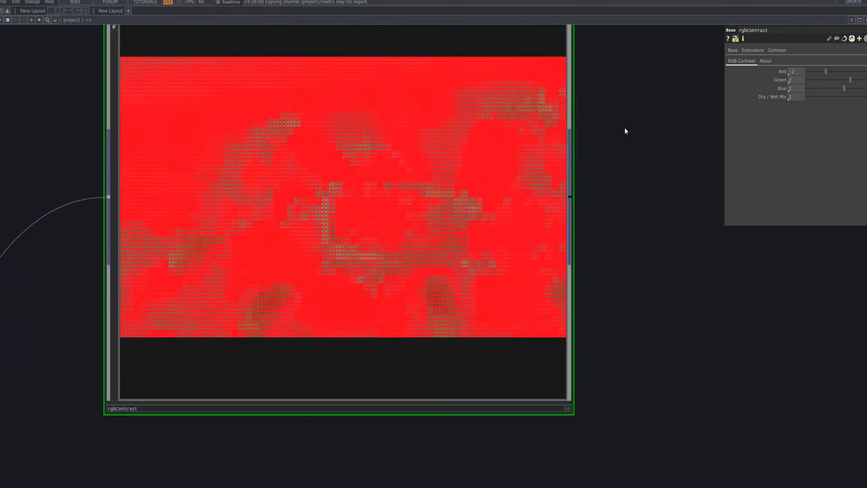
left_click_drag(625, 129, 643, 162)
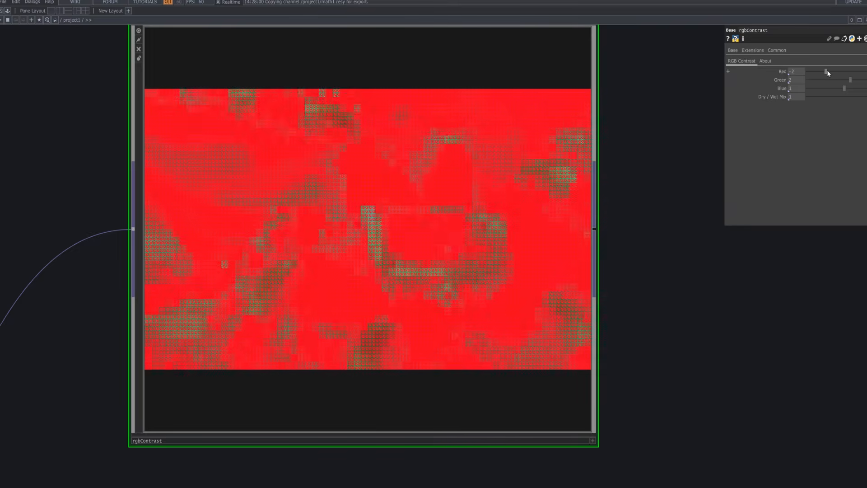
left_click_drag(827, 70, 806, 82)
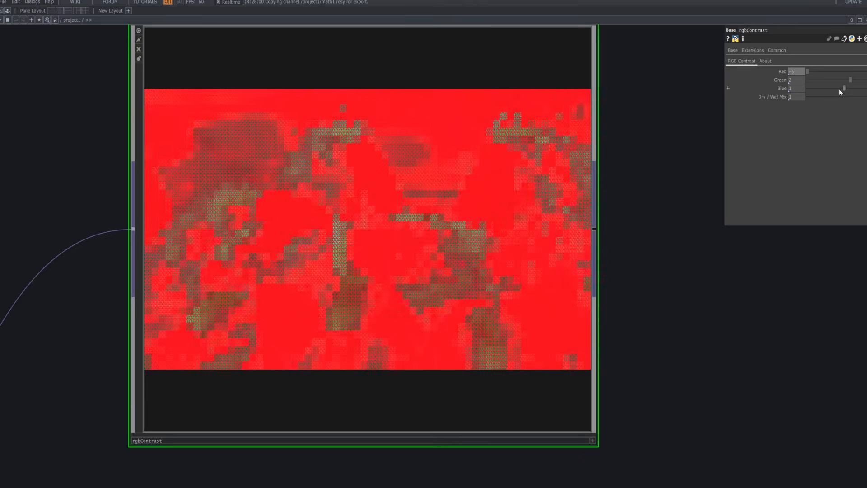
left_click_drag(850, 79, 862, 101)
left_click(861, 101)
Add a Level TOP connected to rgbContrast's output.
scroll(463, 311, "down", 4)
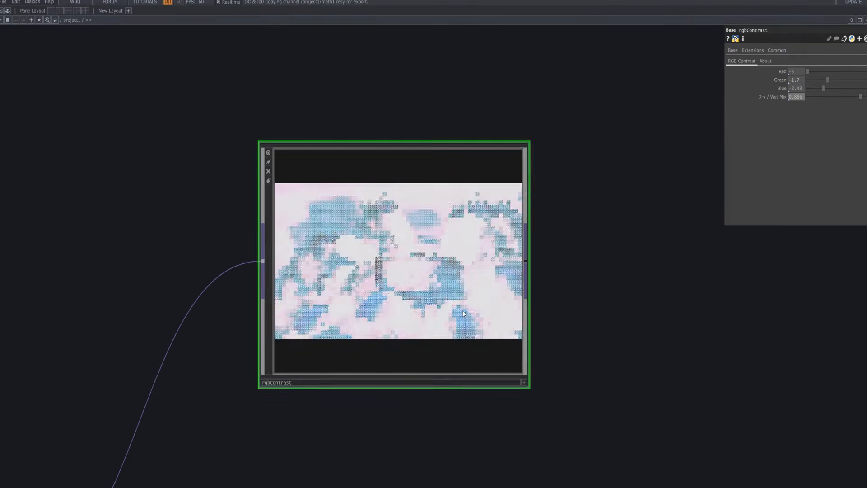
left_click_drag(519, 282, 413, 189)
key("Tab")
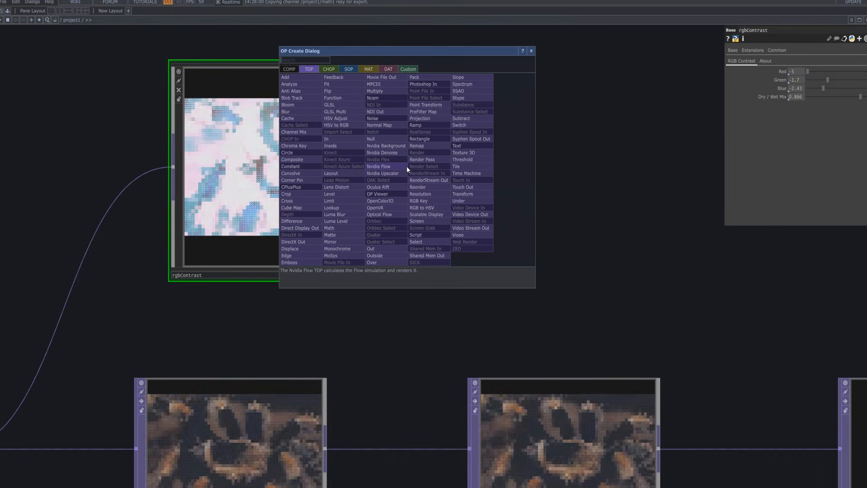
type("level")
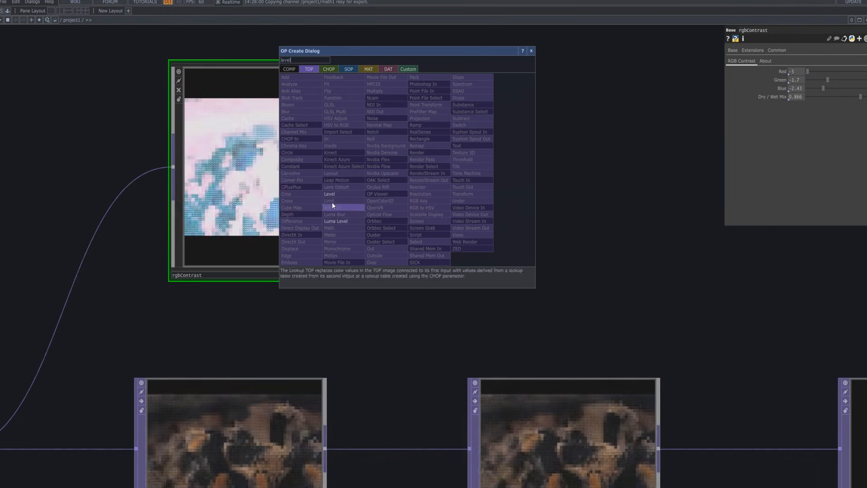
left_click(330, 194)
left_click(564, 163)
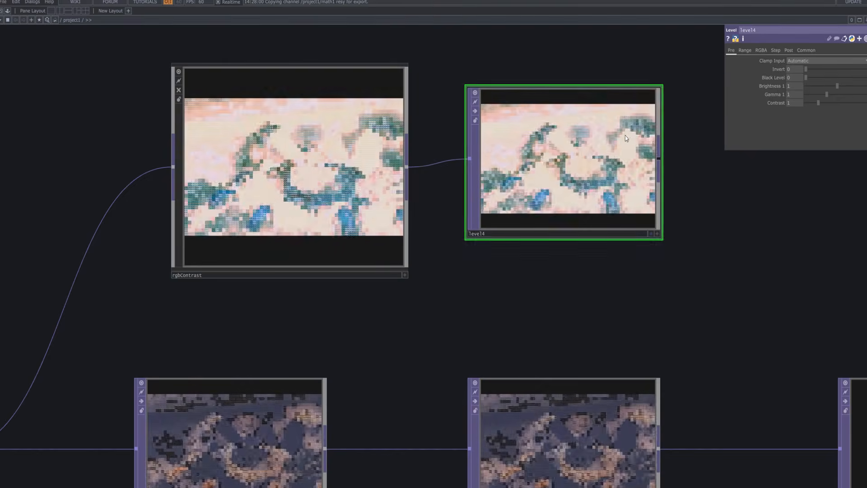
Set level4's Black Level to 0.04, Brightness to 1.07, Gamma to 0.82 and Contrast to 1.71.
left_click_drag(815, 70, 755, 110)
left_click_drag(808, 78, 812, 123)
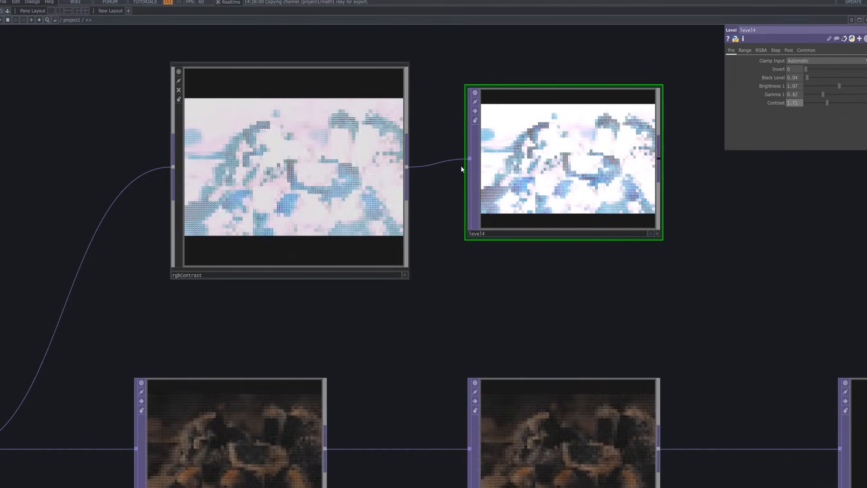
Add a Resolution TOP connected to level4's output and turn on its High Quality Resize.
scroll(623, 222, "down", 2)
left_click_drag(652, 257, 480, 239)
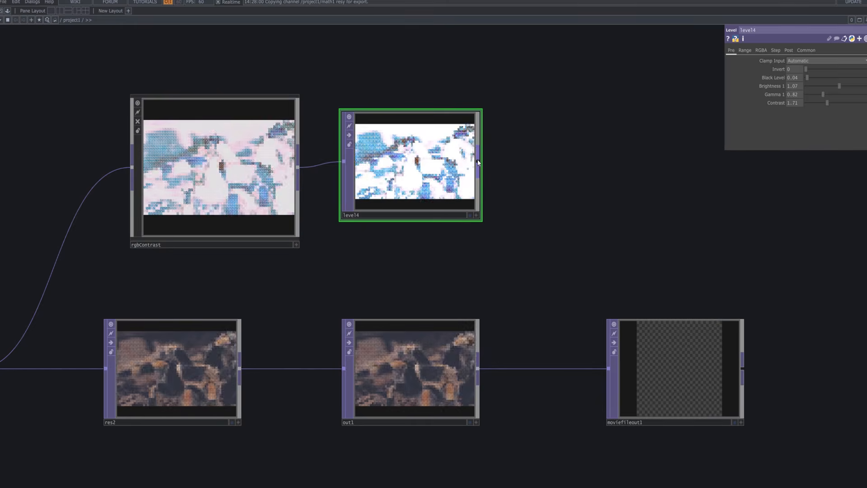
right_click(478, 163)
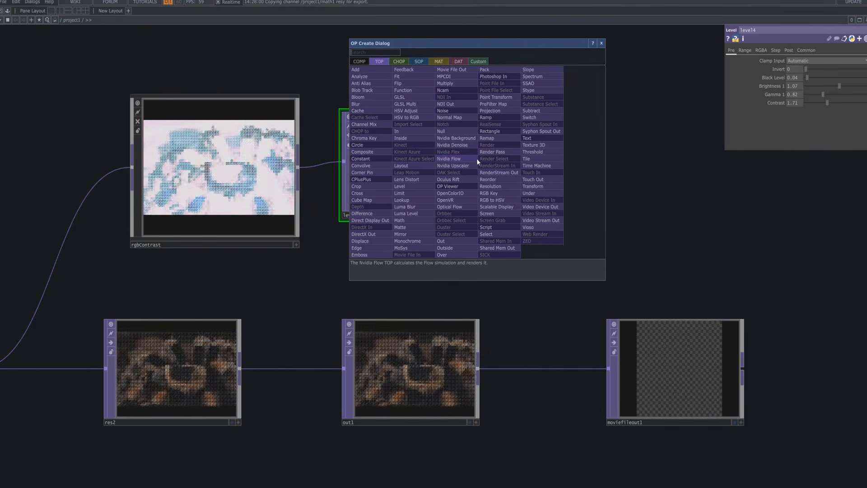
type("res")
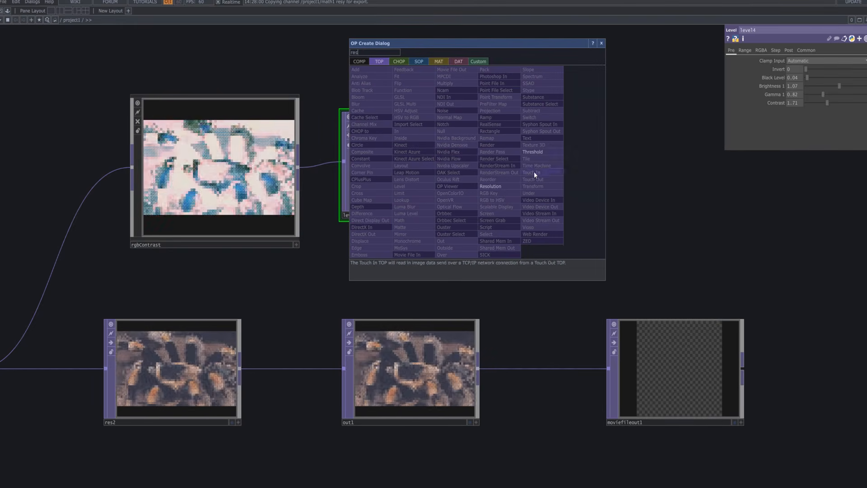
left_click(505, 186)
left_click(619, 163)
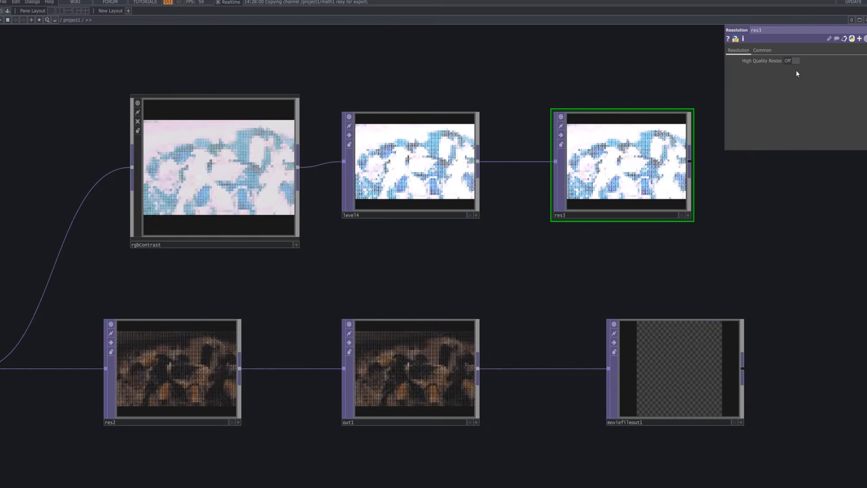
Add an Out TOP connected to res3's output.
left_click_drag(614, 221, 343, 215)
left_click_drag(419, 182, 468, 164)
scroll(468, 164, "down", 3)
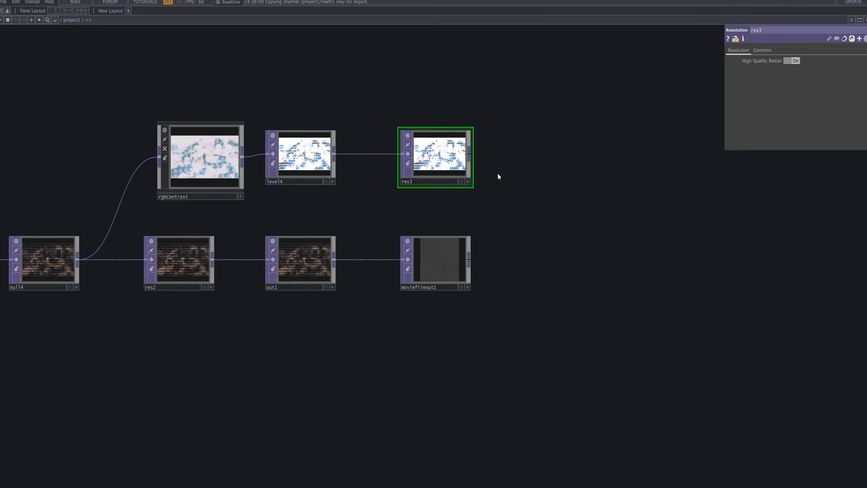
left_click(458, 168)
type("out")
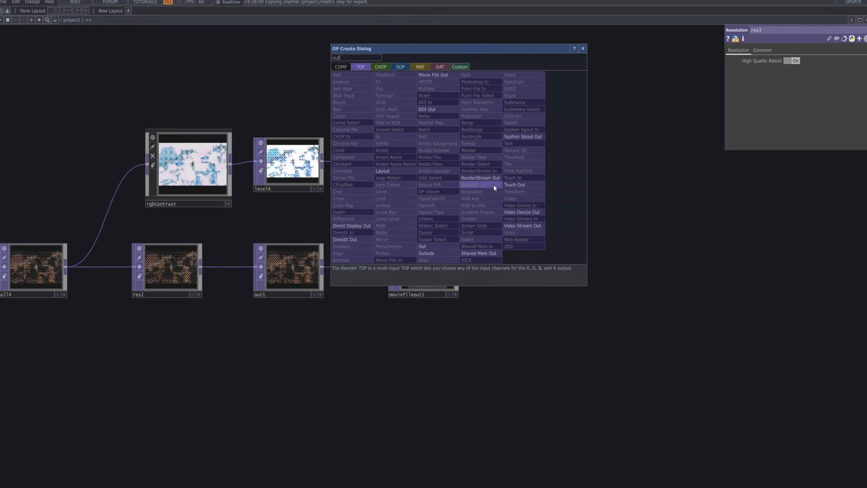
key("Escape")
left_click(570, 171)
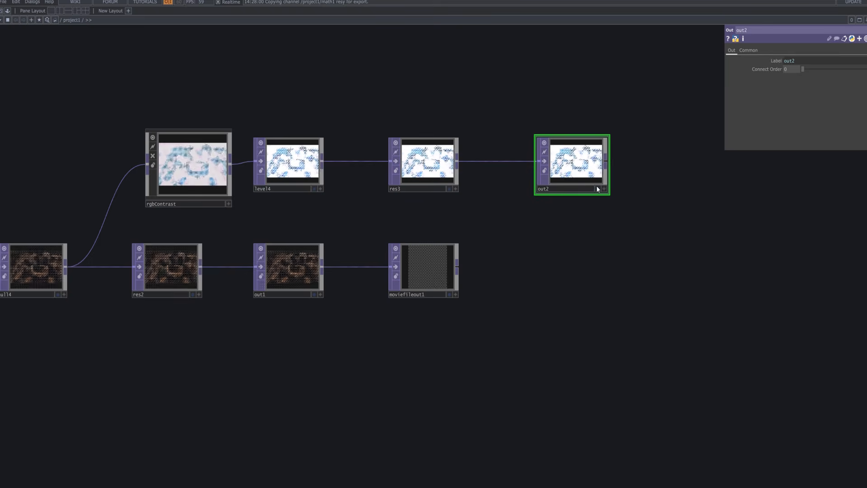
Add a Movie File Out TOP connected to out2's output.
left_click(606, 164)
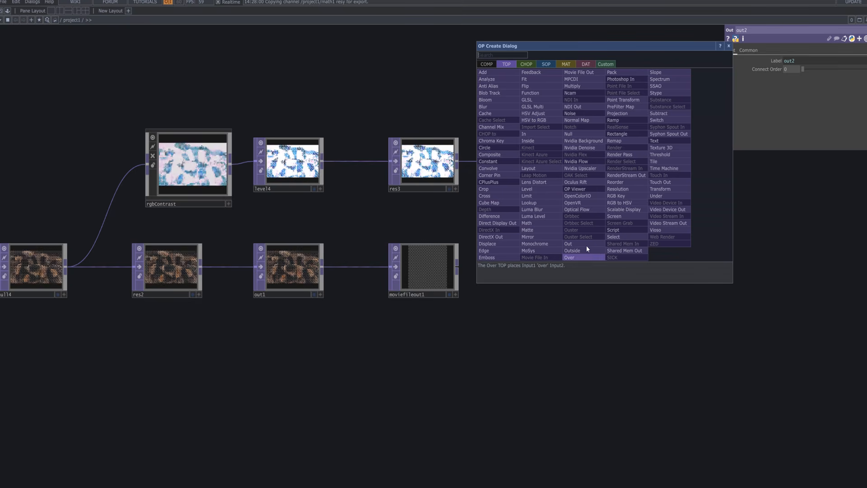
left_click(582, 73)
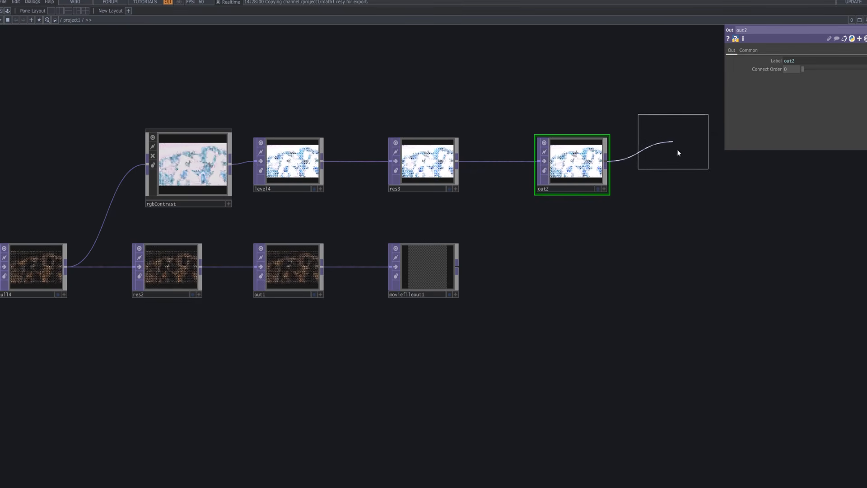
left_click(679, 158)
Line up moviefileout1, out1 and res2 directly beneath moviefileout2, out2 and res3.
left_click_drag(441, 276, 678, 258)
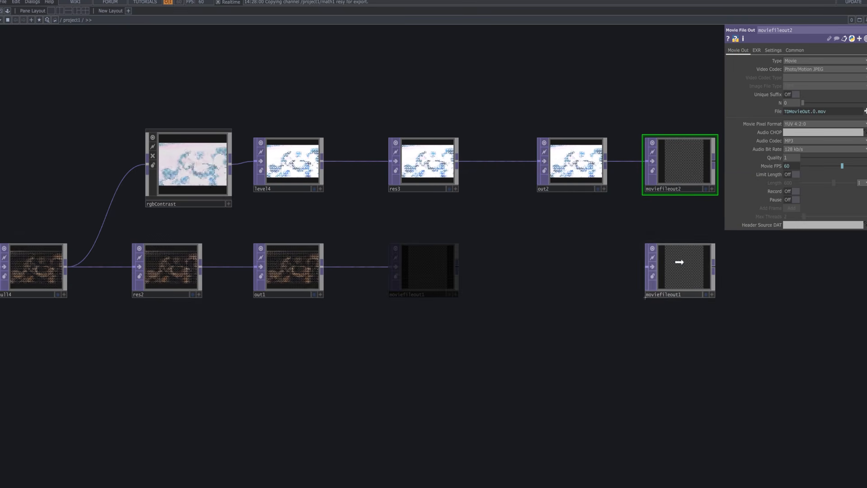
left_click_drag(293, 271, 576, 271)
left_click_drag(166, 281, 424, 286)
left_click(588, 271)
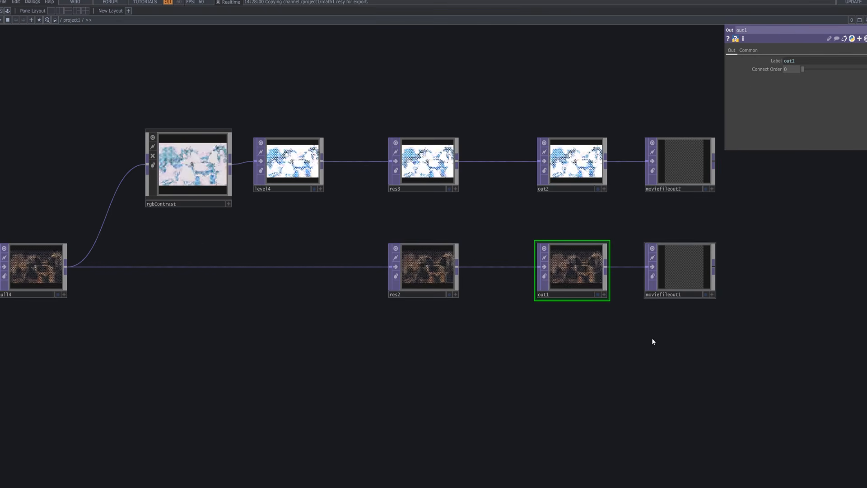
scroll(460, 405, "down", 2)
scroll(454, 376, "down", 1)
left_click_drag(464, 367, 465, 307)
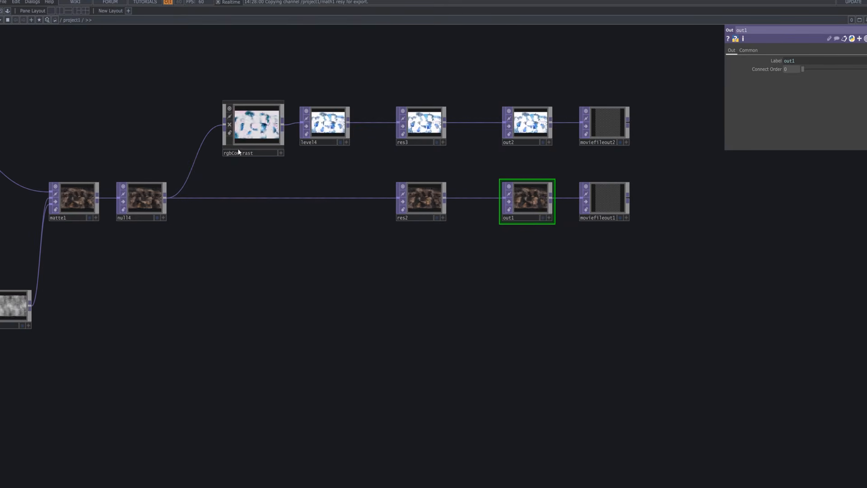
scroll(264, 134, "up", 4)
scroll(269, 140, "down", 4)
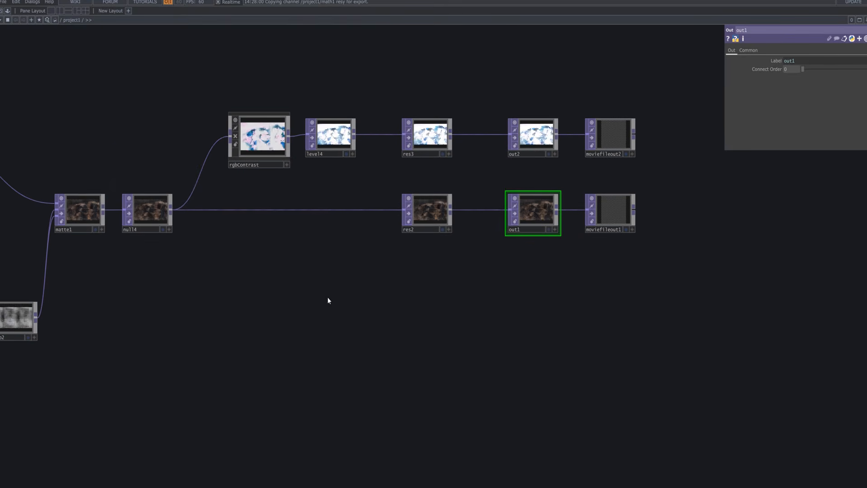
left_click_drag(329, 299, 321, 279)
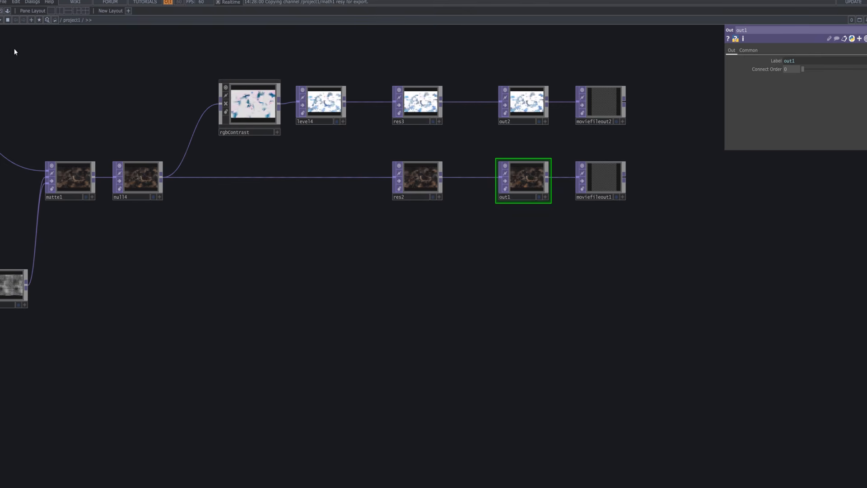
Add the bloom component from the ImageFilters collection below the null4 branch and connect null4's output to its first input.
left_click(7, 12)
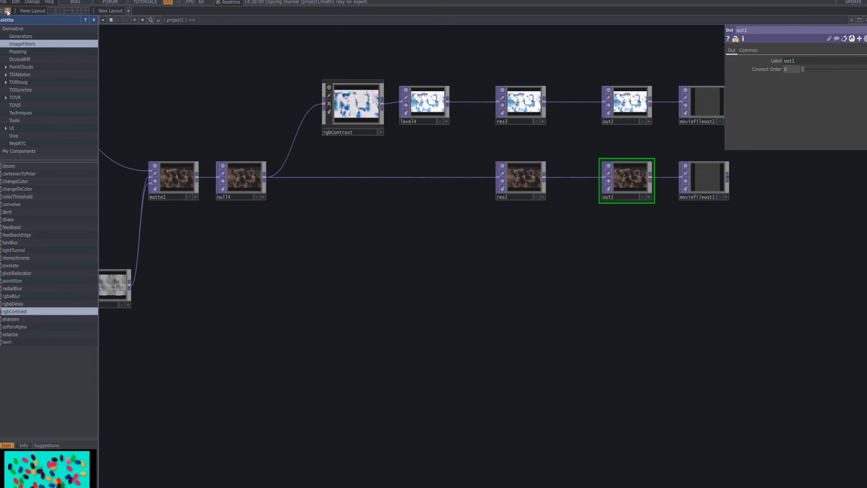
left_click(42, 167)
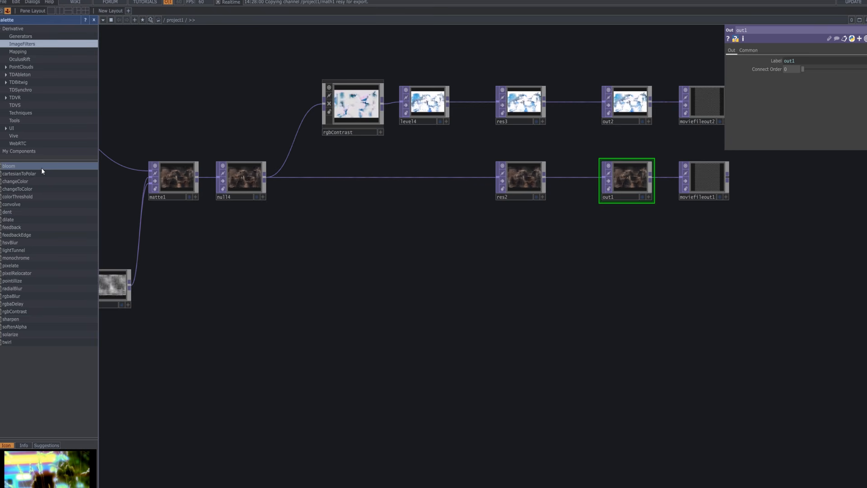
left_click_drag(19, 168, 365, 245)
left_click_drag(387, 216, 351, 237)
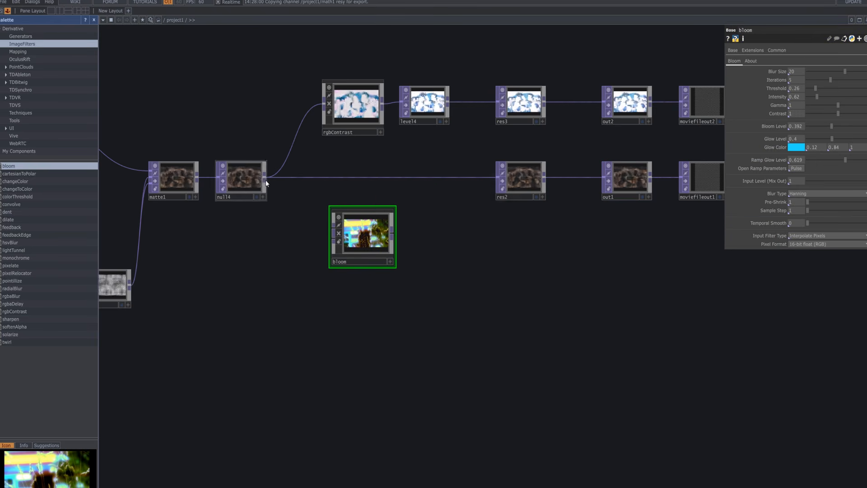
mouse_move(259, 181)
left_mouse_down()
mouse_move(298, 202)
mouse_move(259, 181)
left_mouse_up()
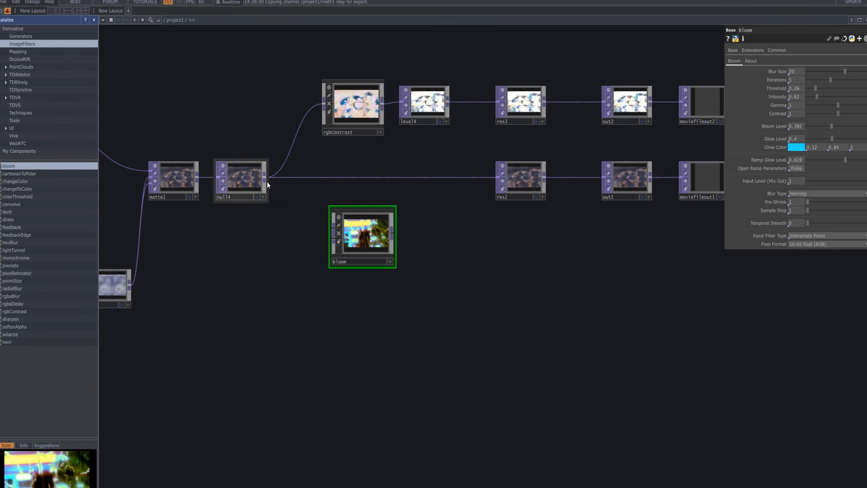
left_click(266, 179)
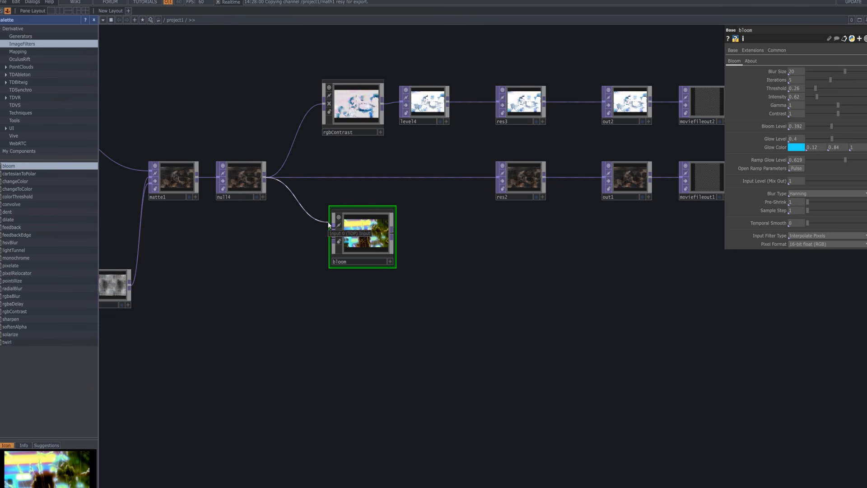
left_click(331, 226)
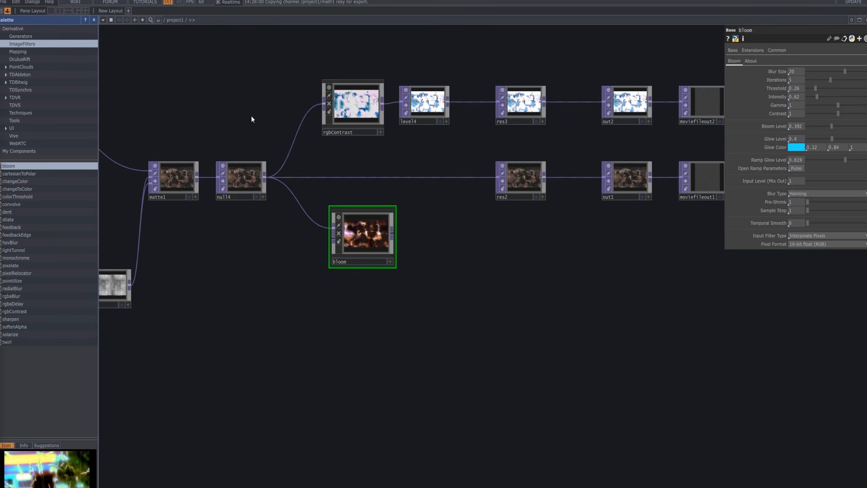
Set the bloom component's blur size to 32 and raise the red channel of its glow color to 1.
left_click_drag(844, 71, 866, 71)
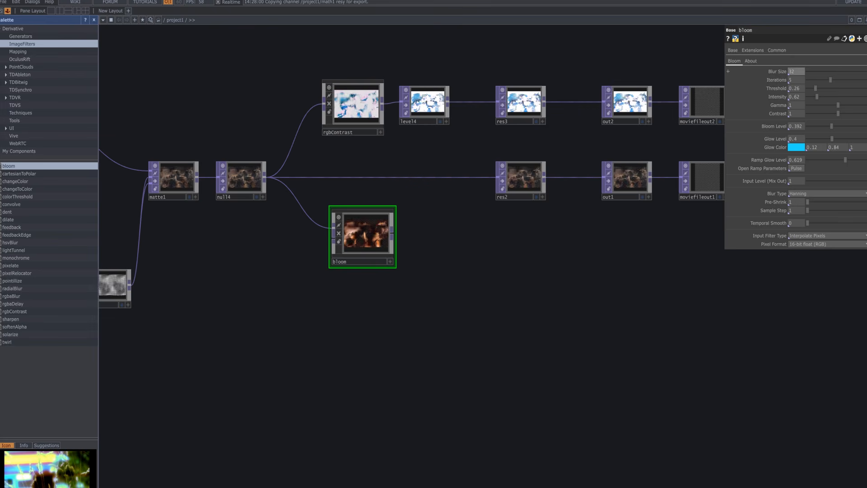
scroll(342, 239, "up", 10)
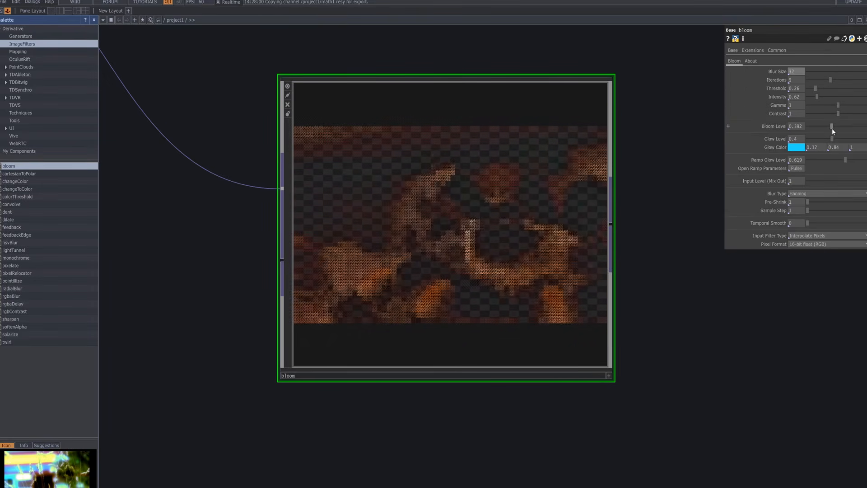
left_click(802, 148)
left_click_drag(786, 136, 846, 136)
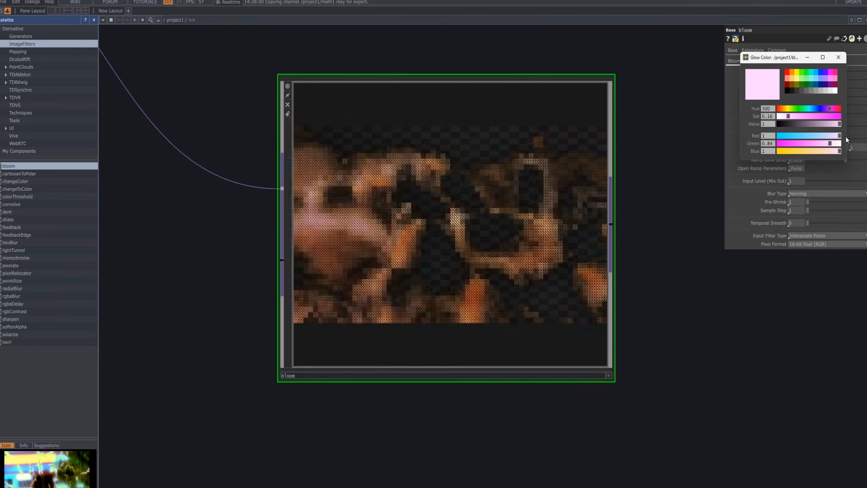
left_click(838, 57)
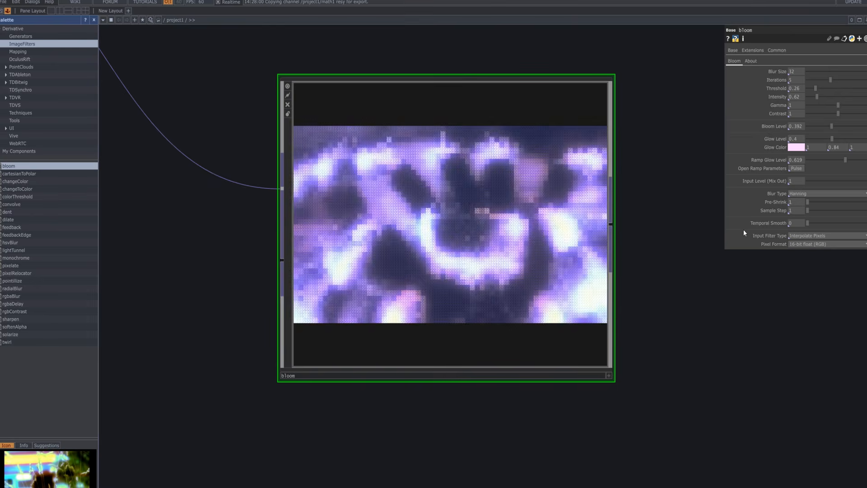
Darken bloom's pale pink glow color to a value of 0.91.
left_click(796, 147)
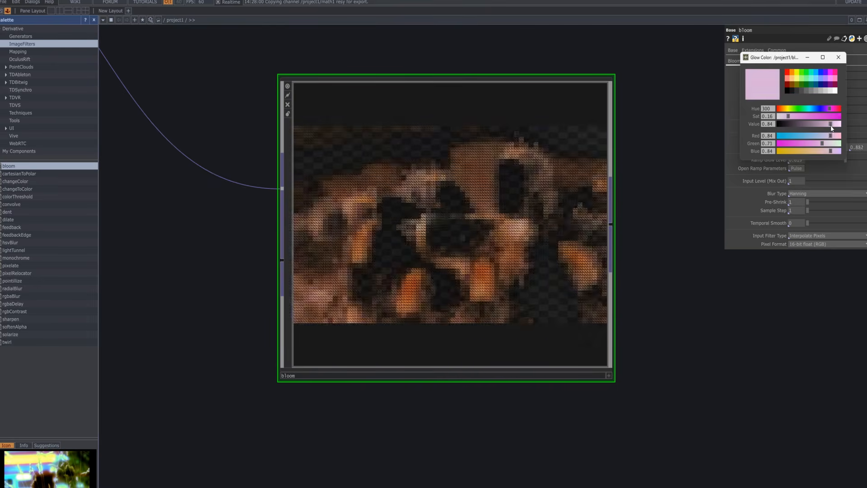
left_click_drag(838, 124, 836, 130)
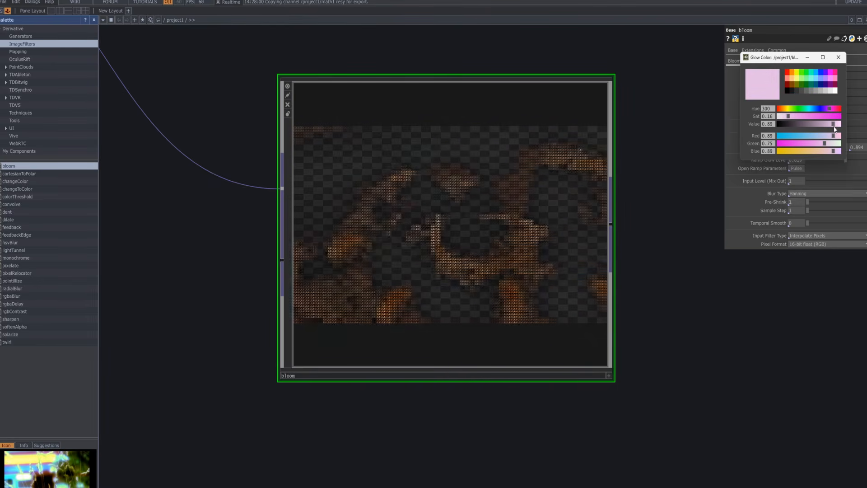
left_click(839, 58)
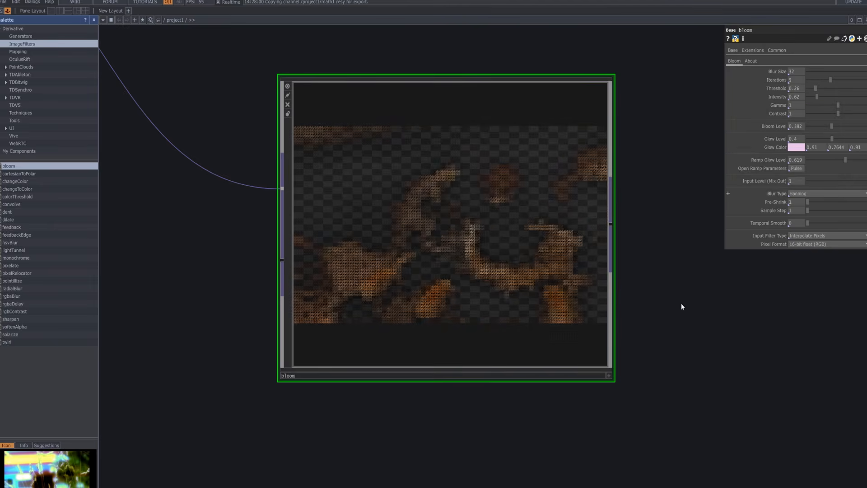
Move bloom farther below null4, add an Over TOP beside it and connect bloom's output to the Over's first input.
scroll(681, 303, "down", 5)
left_click_drag(740, 313, 480, 283)
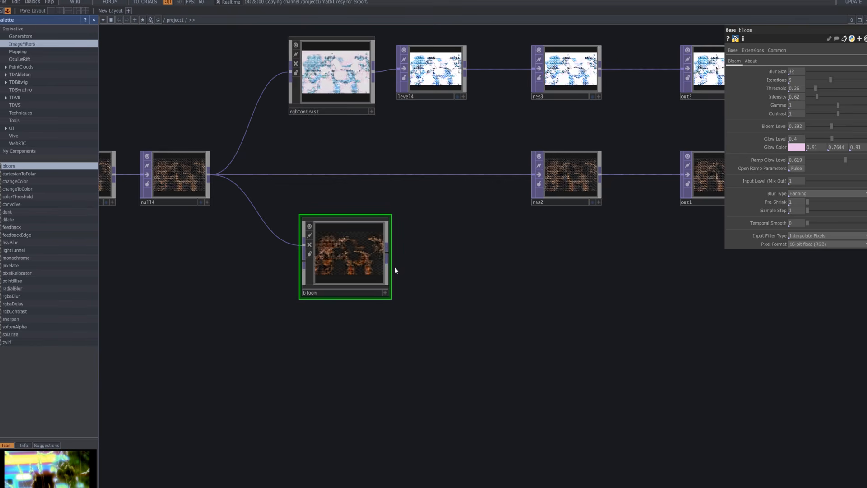
left_click_drag(346, 262, 232, 304)
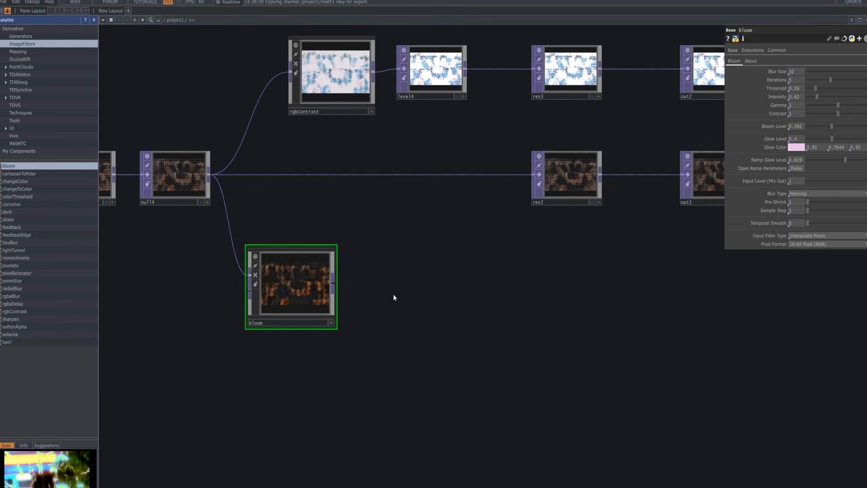
key("Tab")
left_click(373, 388)
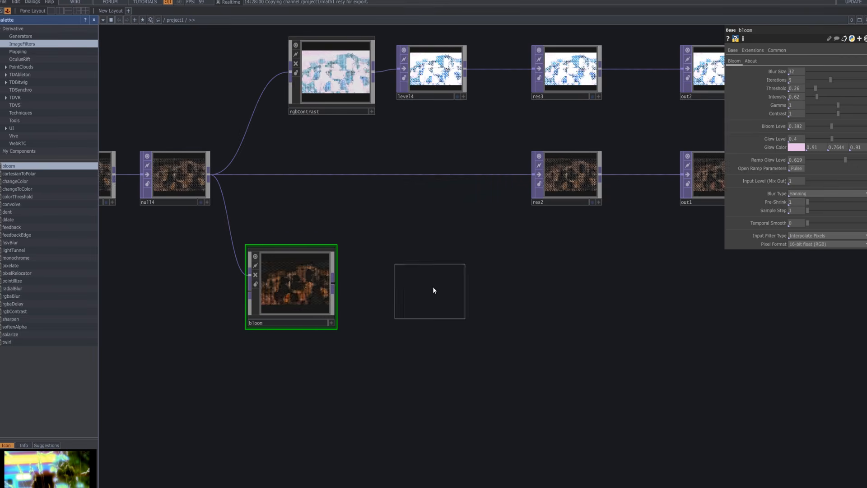
left_click(433, 286)
left_click_drag(334, 286, 398, 273)
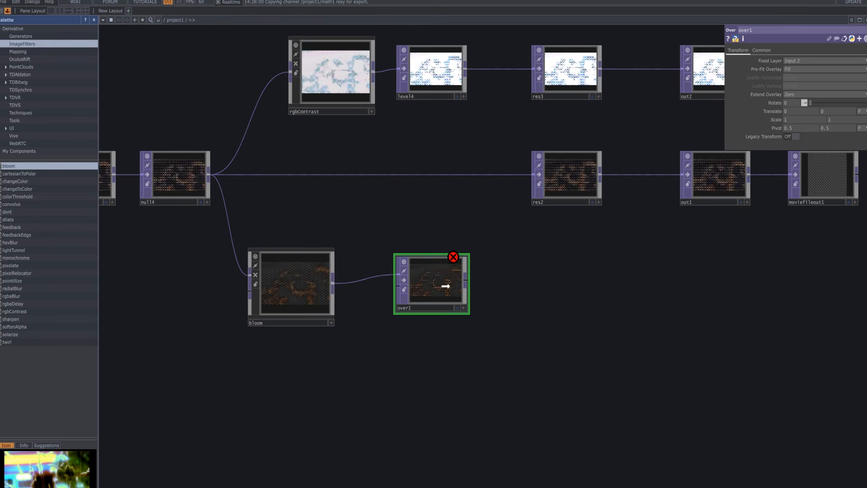
left_click_drag(445, 286, 459, 287)
key("Tab")
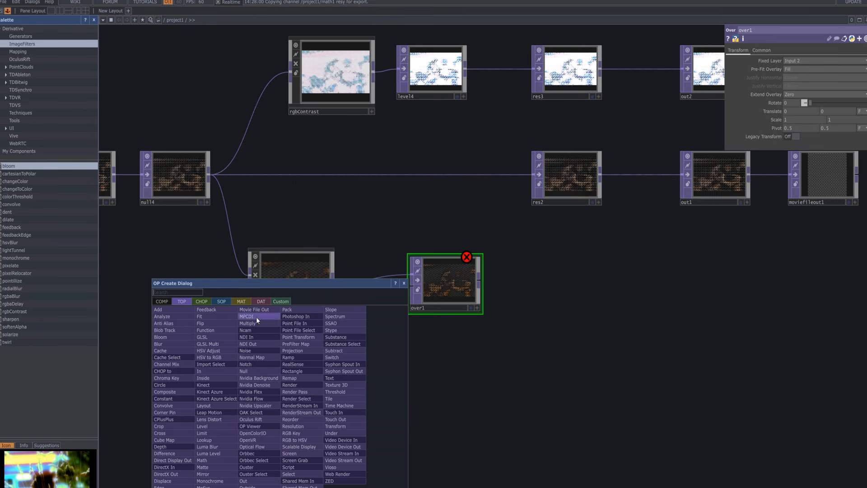
left_click(258, 311)
left_click(271, 403)
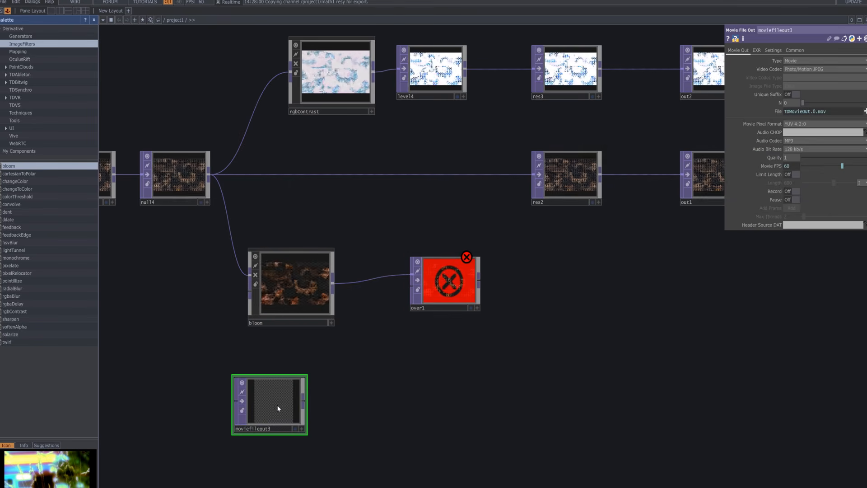
key("Delete")
Add a Movie File In TOP below bloom, feeding over1's second input, and set its custom resolution to 1280 x 720.
key("Tab")
left_click_drag(293, 284, 343, 140)
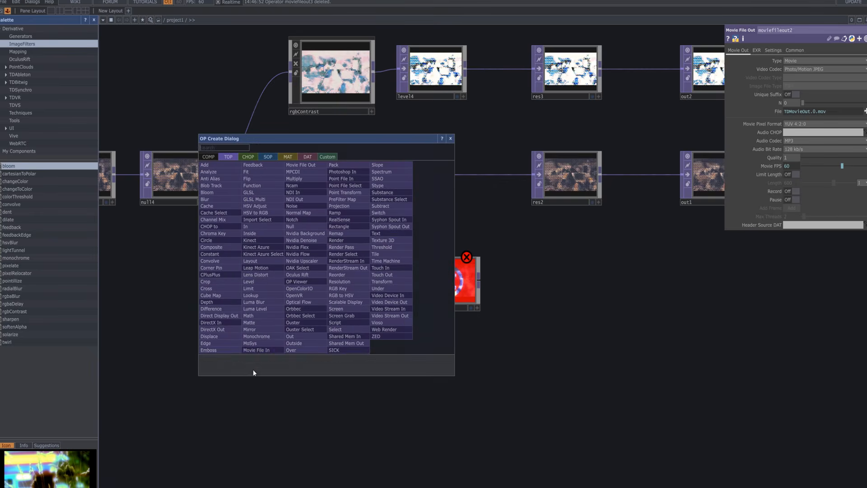
left_click(258, 351)
left_click(291, 385)
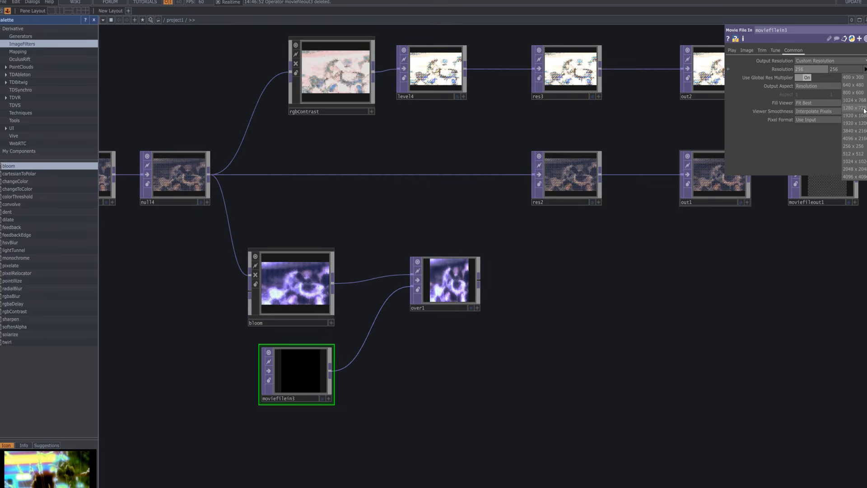
left_click(472, 308)
left_click(472, 308)
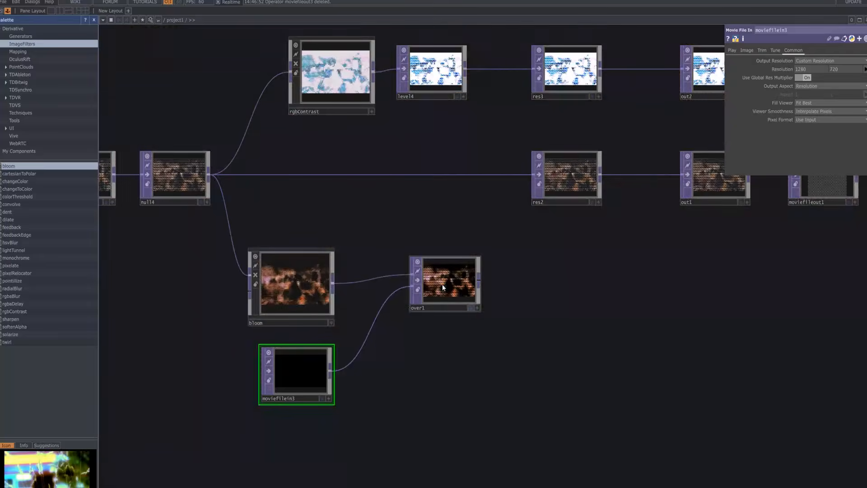
Add a Level TOP beside over1, connected to over1's output.
scroll(446, 289, "up", 6)
scroll(447, 288, "up", 3)
scroll(447, 289, "down", 8)
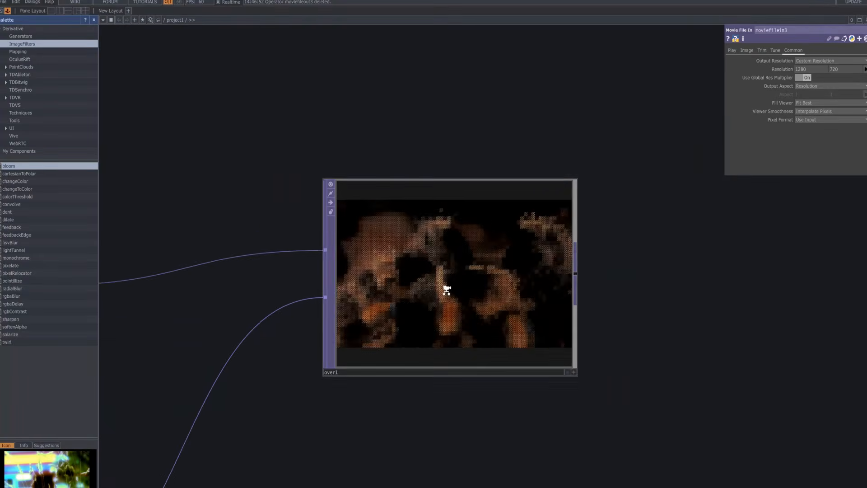
left_click_drag(497, 205, 865, 202)
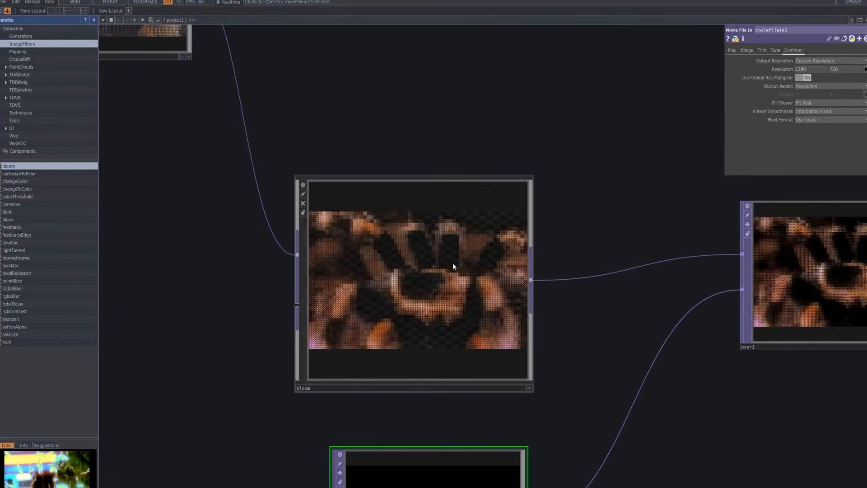
left_click_drag(240, 279, 131, 299)
scroll(434, 345, "down", 5)
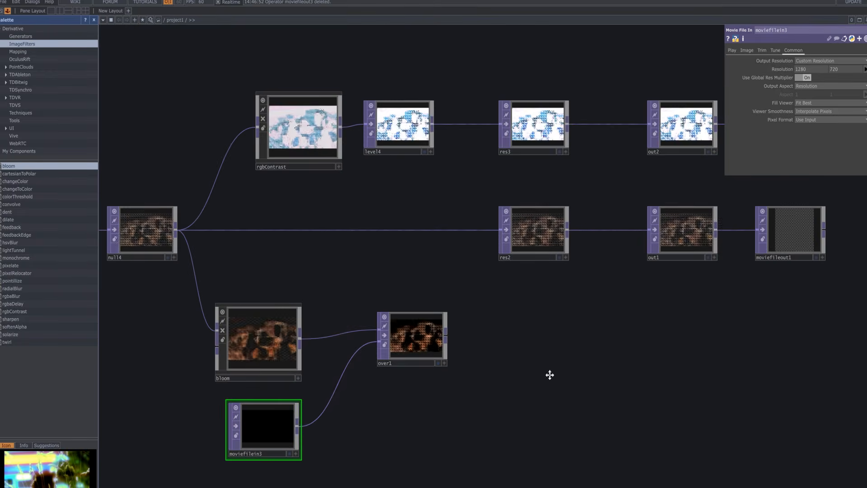
left_click_drag(549, 374, 470, 319)
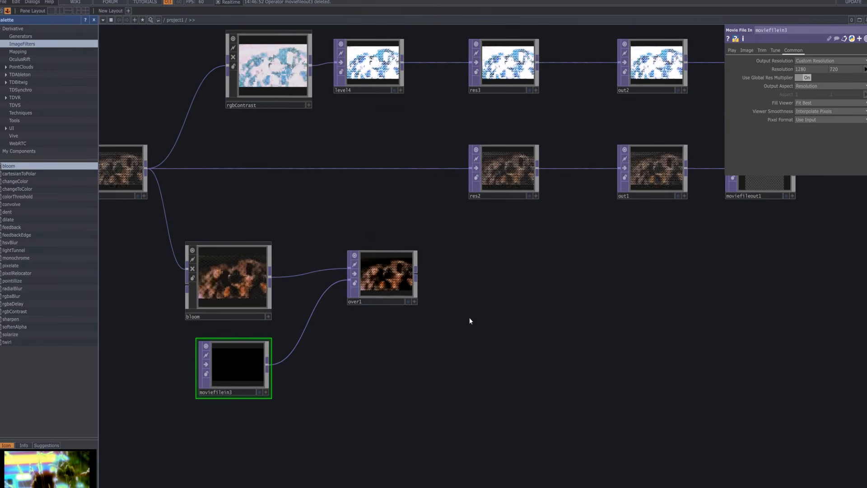
right_click(415, 276)
type("level")
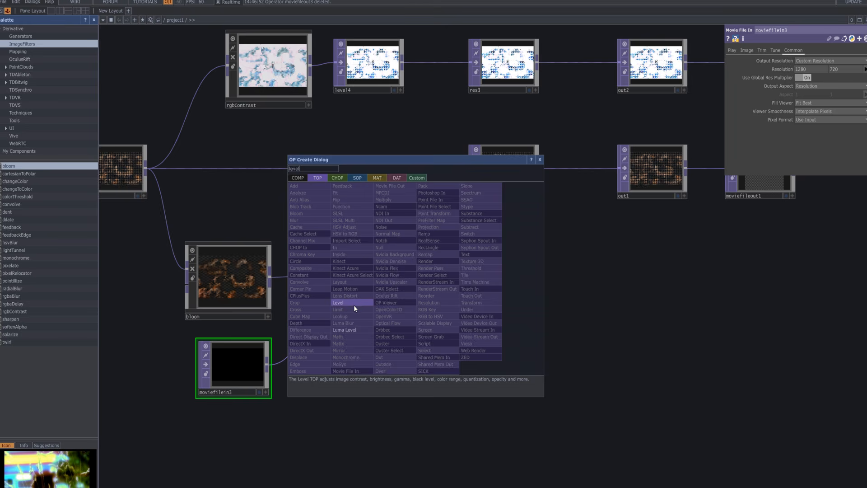
left_click(353, 302)
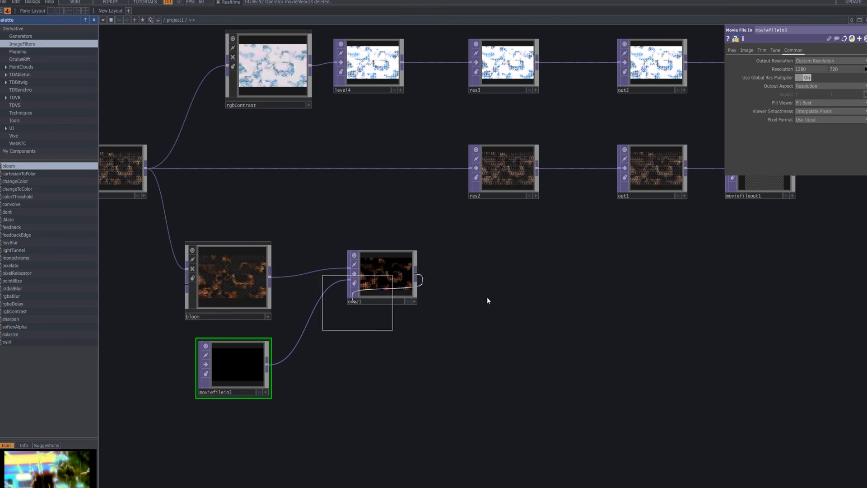
left_click(489, 280)
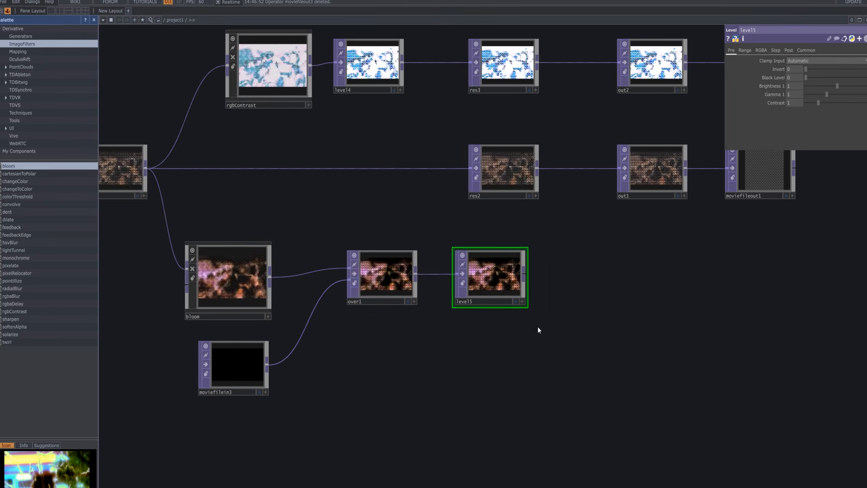
Tighten the bloom branch by shifting bloom, moviefilein3, over1 and level5 closer together toward null4.
left_click_drag(537, 326, 312, 272)
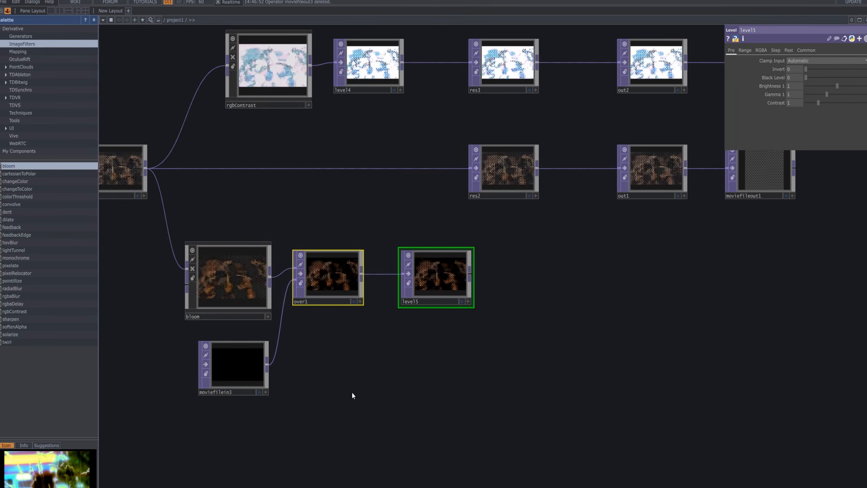
left_click_drag(352, 392, 220, 269)
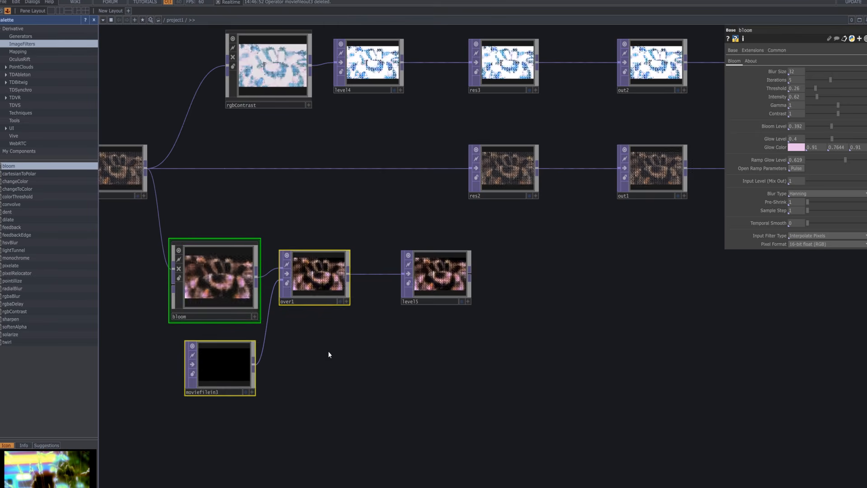
left_click(328, 351)
left_click_drag(449, 259, 419, 259)
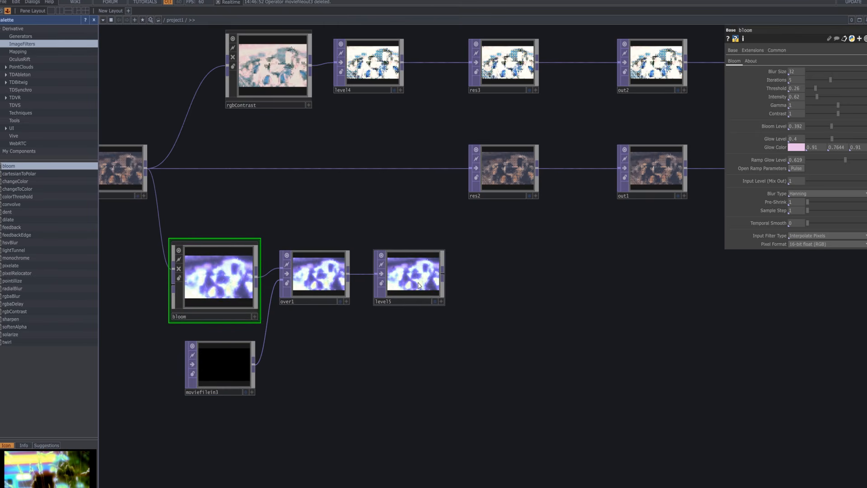
Set level5's black level to 0.07 and brightness to 2, keeping invert at 0.
left_click(435, 289)
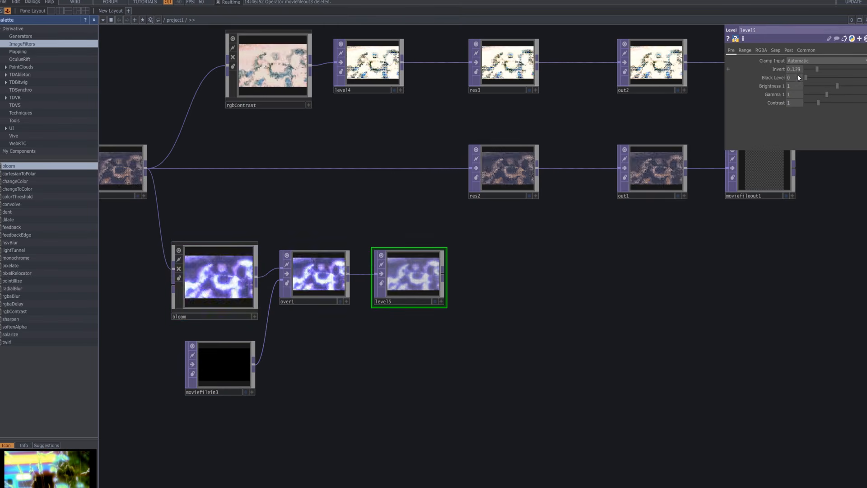
left_click_drag(809, 77, 812, 77)
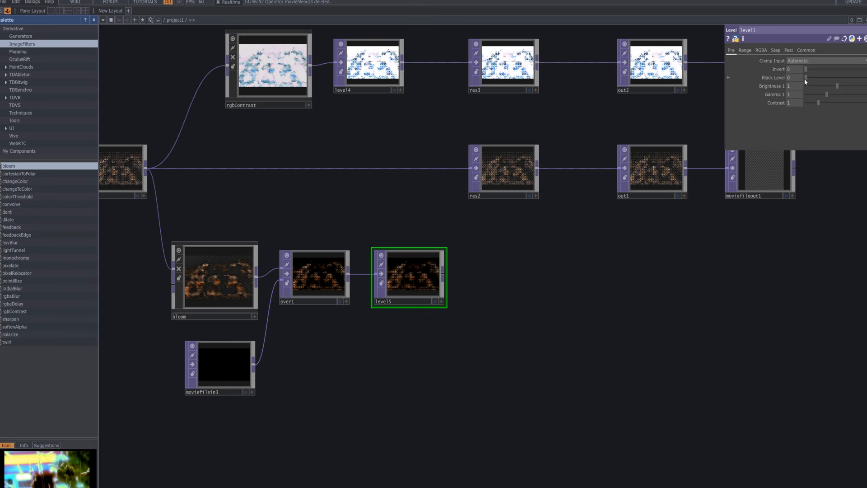
scroll(382, 316, "up", 5)
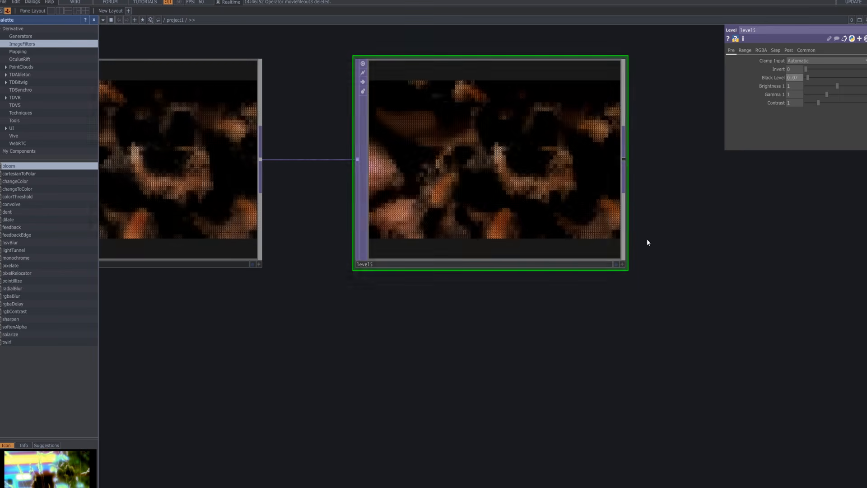
left_click_drag(751, 225, 841, 244)
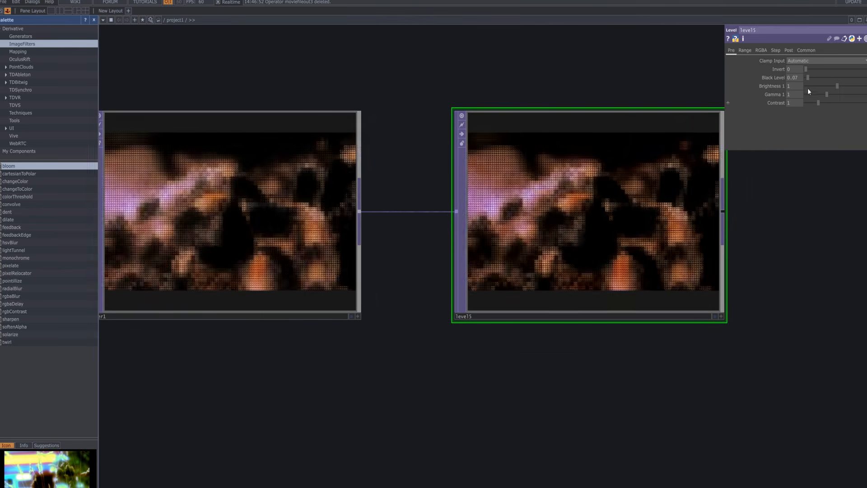
left_click_drag(838, 84, 866, 90)
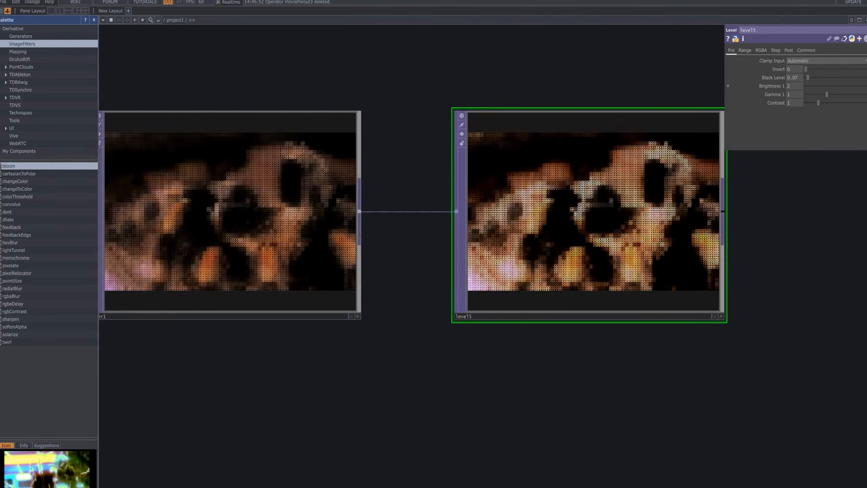
mouse_move(866, 88)
left_mouse_down()
mouse_move(859, 90)
mouse_move(866, 91)
left_mouse_up()
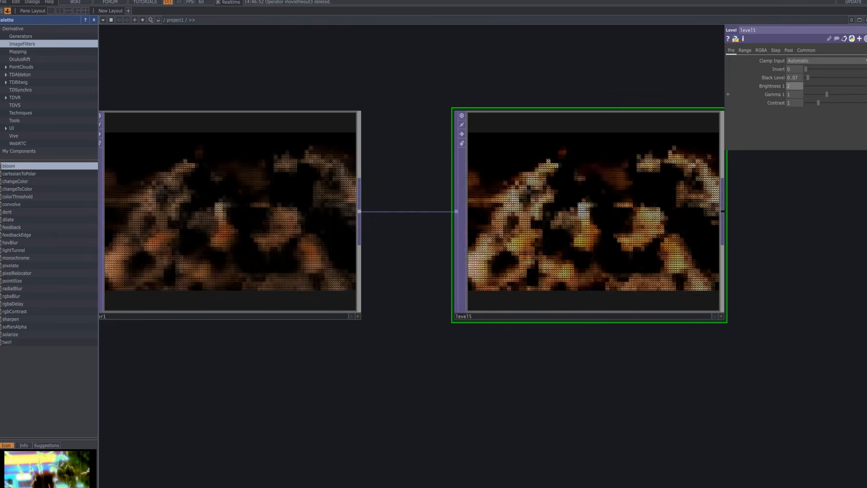
Add a Resolution TOP beside level5, connected to level5's output.
scroll(742, 209, "down", 5)
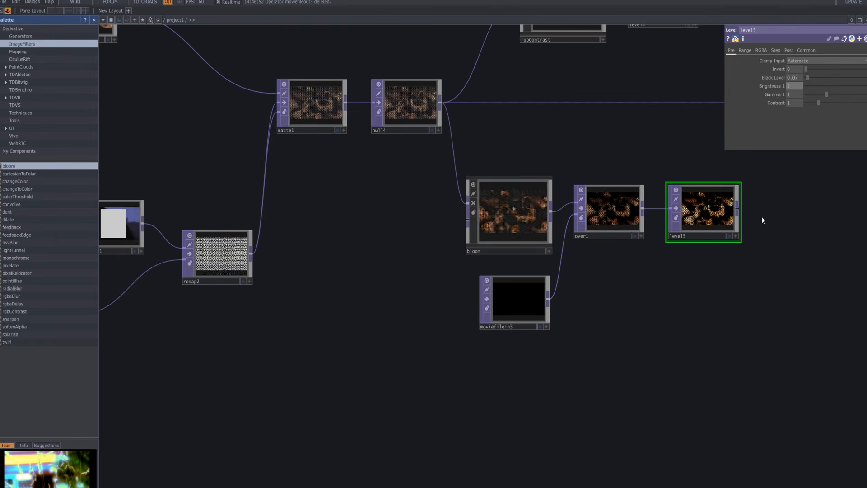
left_click_drag(784, 209, 547, 235)
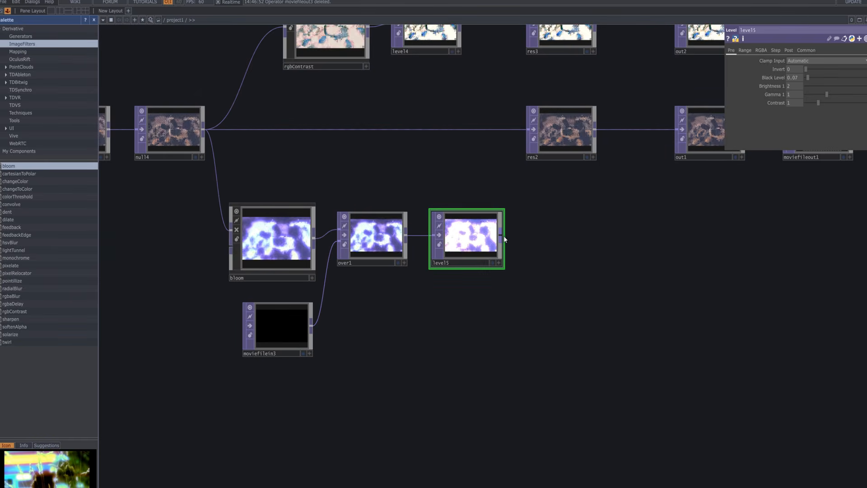
key("Tab")
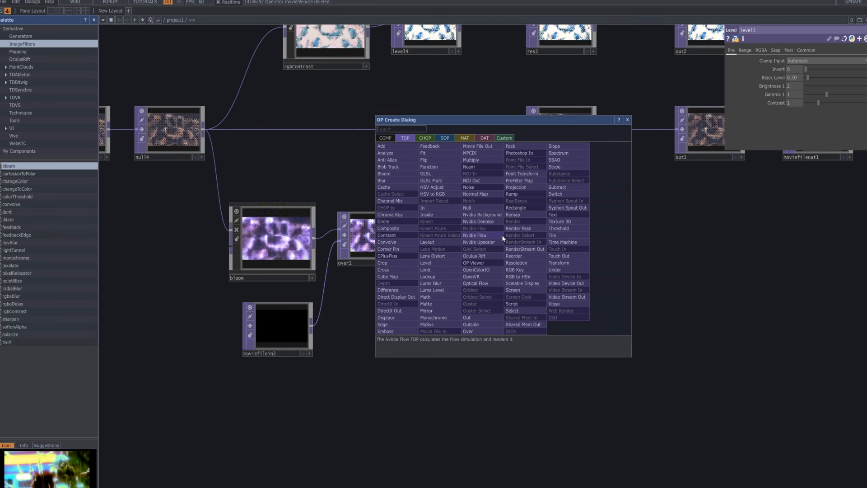
type("ree")
key("BackSpace")
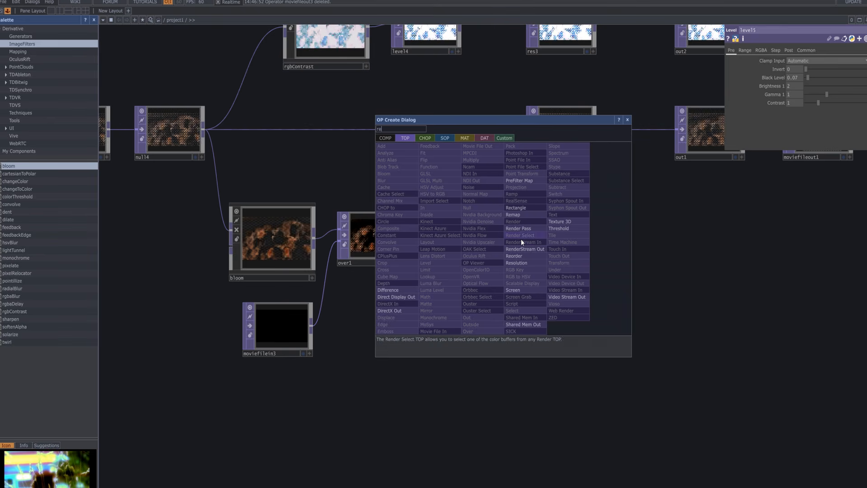
left_click(537, 262)
left_click(565, 243)
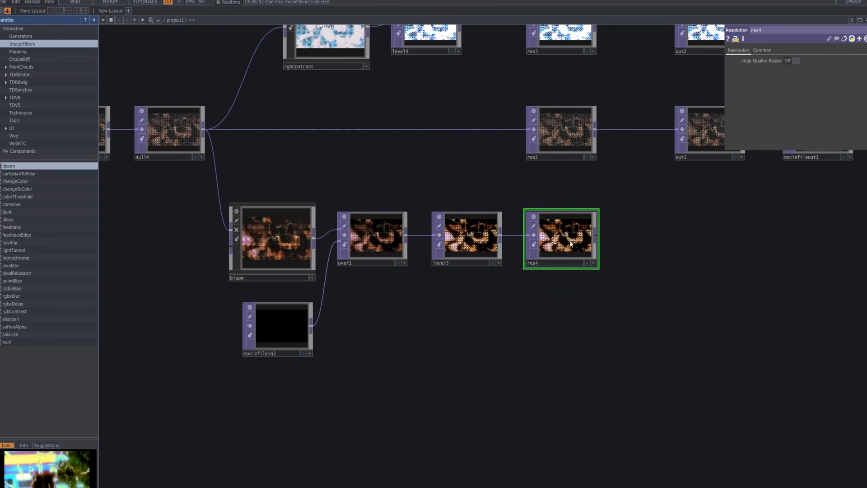
Add an Out TOP in line with out1, connected to res4's output.
right_click(595, 235)
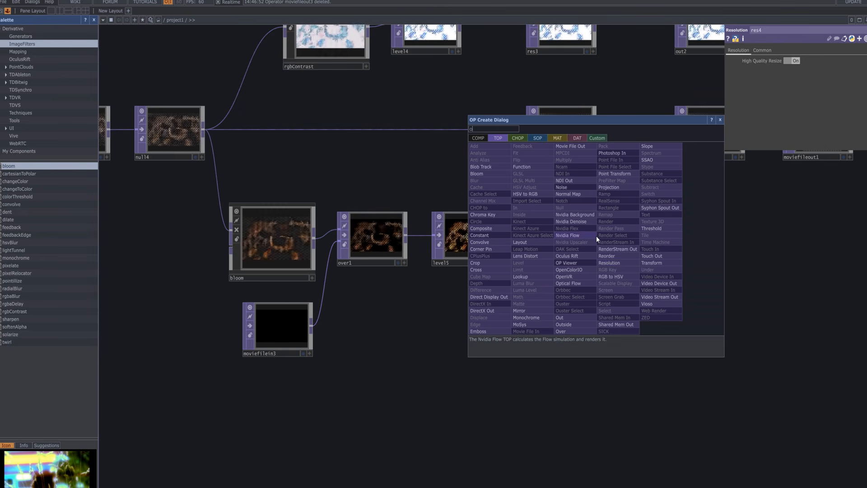
type("out")
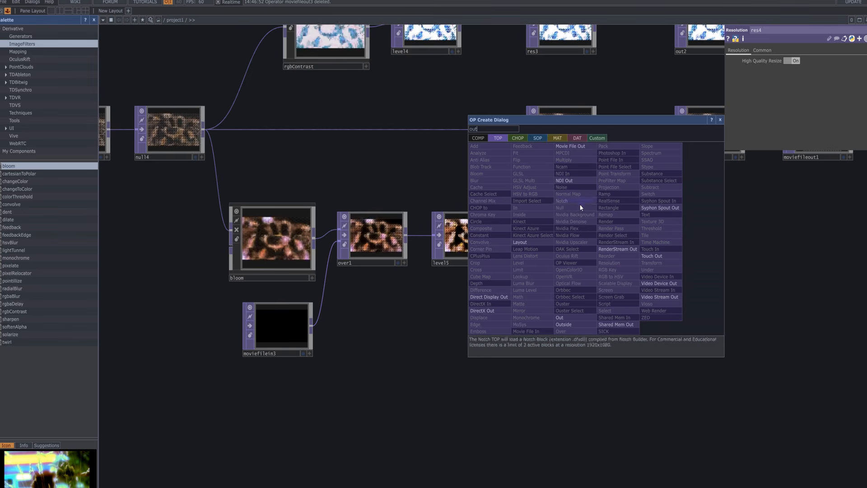
left_click(570, 318)
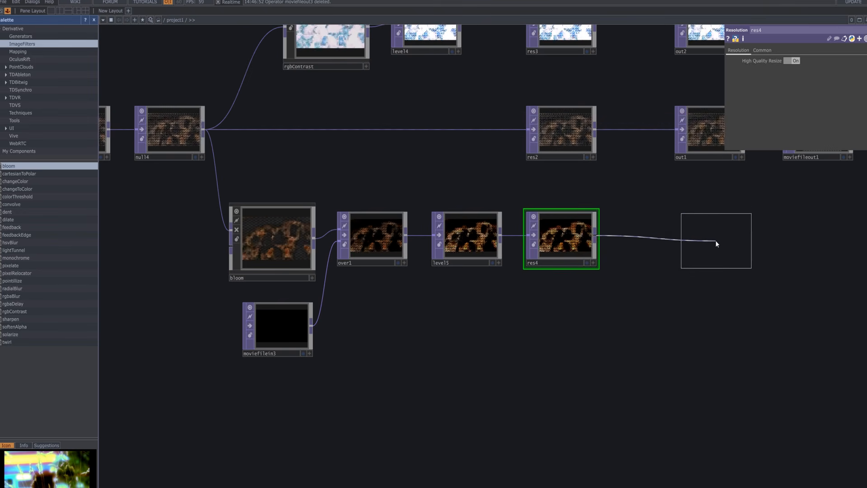
left_click(714, 238)
Add a Movie File Out TOP below moviefileout1, fed by out3's output.
left_click_drag(772, 231, 645, 318)
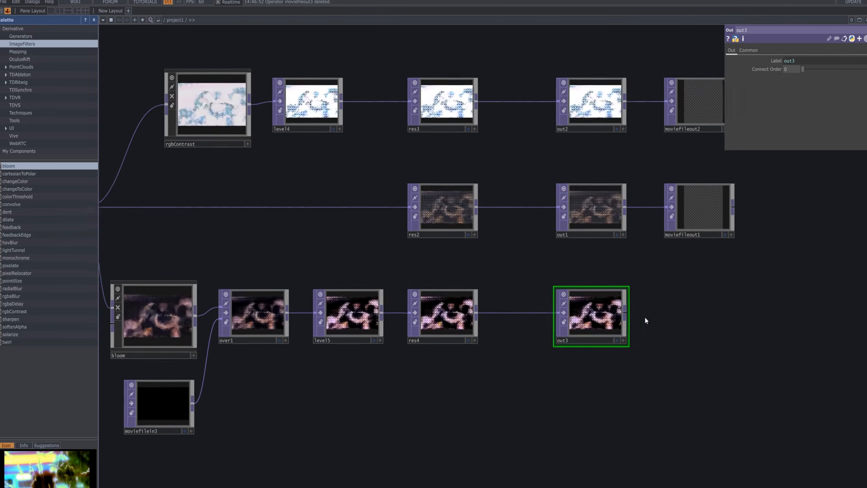
right_click(618, 319)
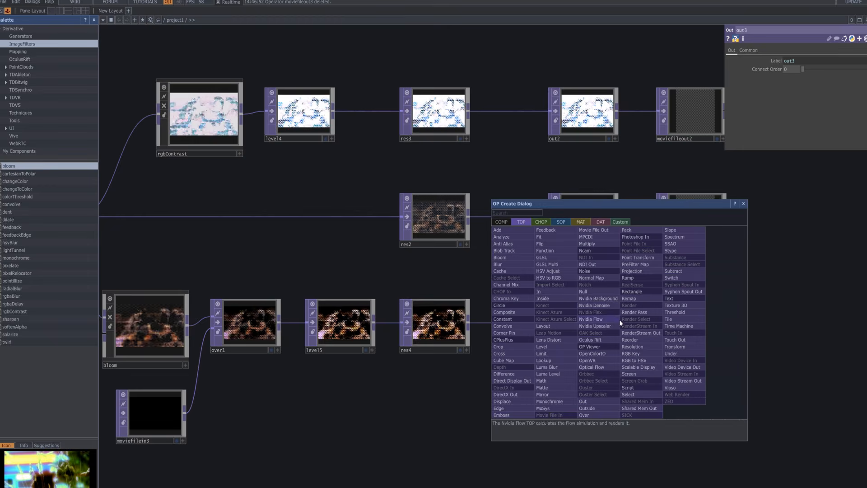
left_click(617, 229)
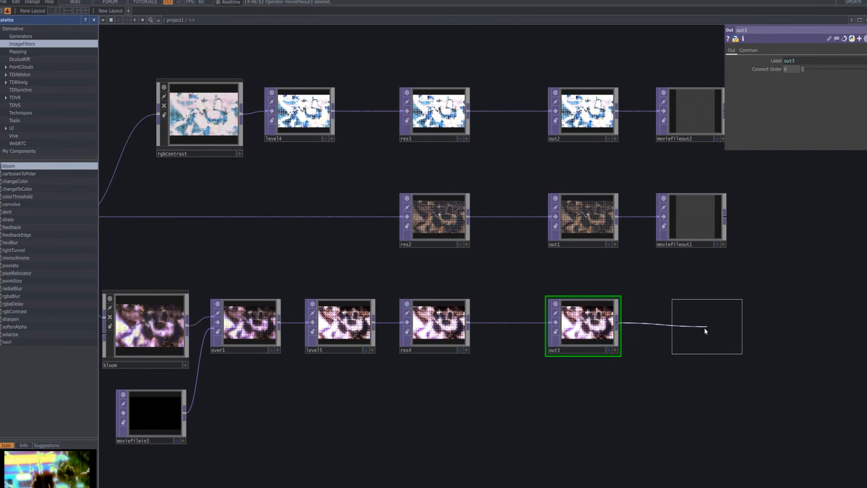
left_click(694, 327)
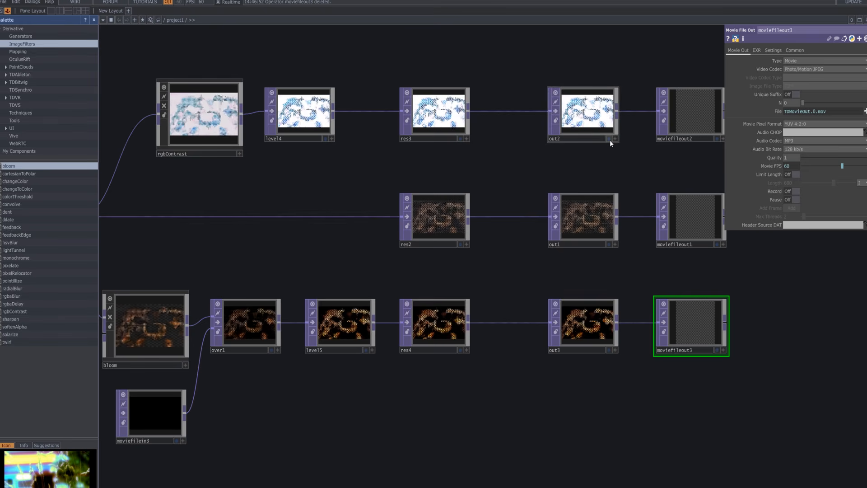
Close the palette and display out2, out1 and out3 as live backdrops behind the network.
left_click(94, 20)
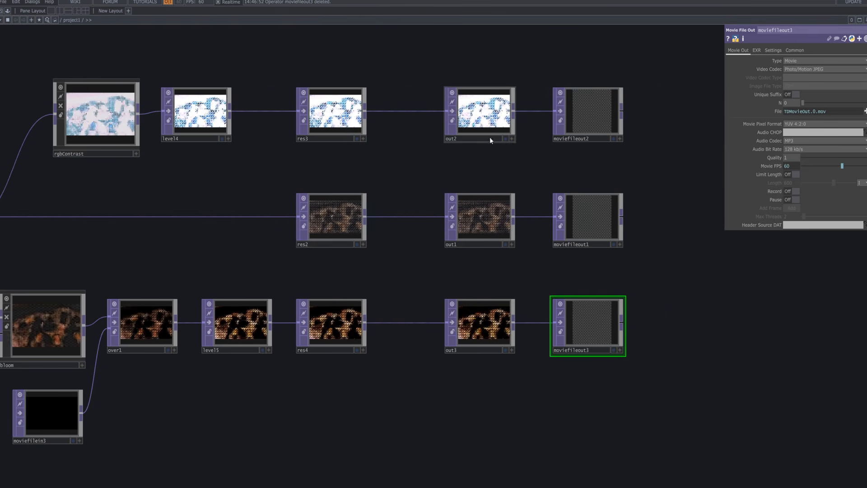
left_click(505, 138)
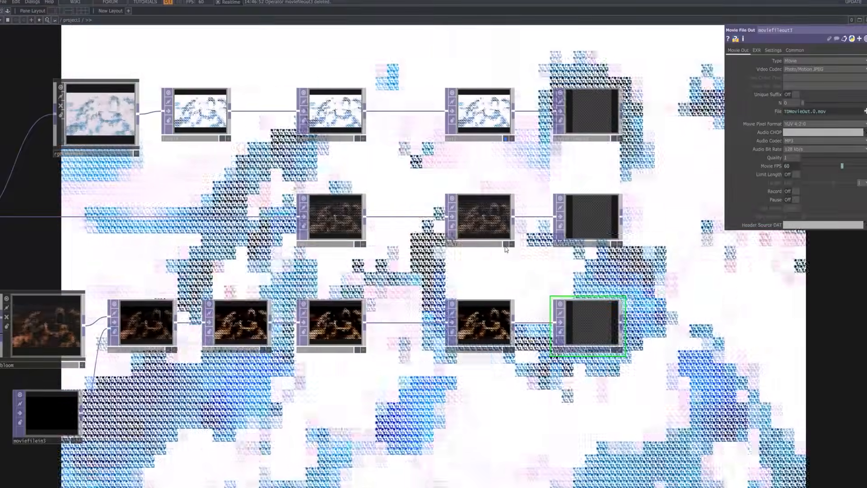
left_click(506, 244)
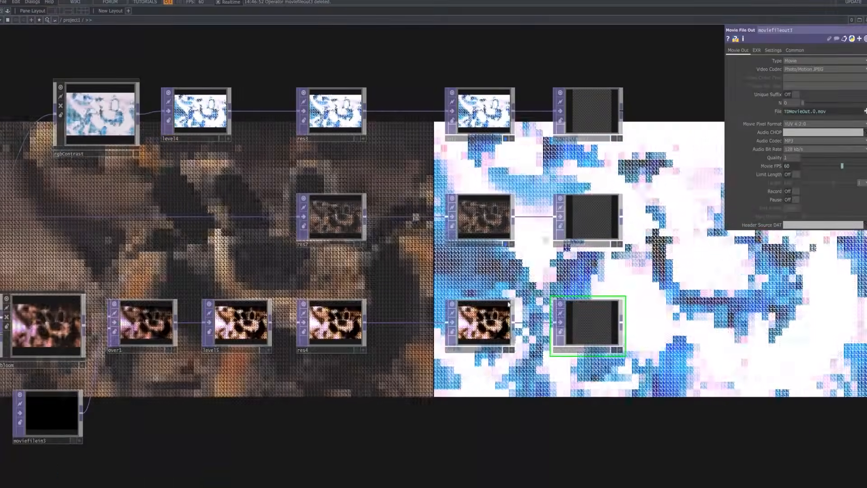
left_click(506, 349)
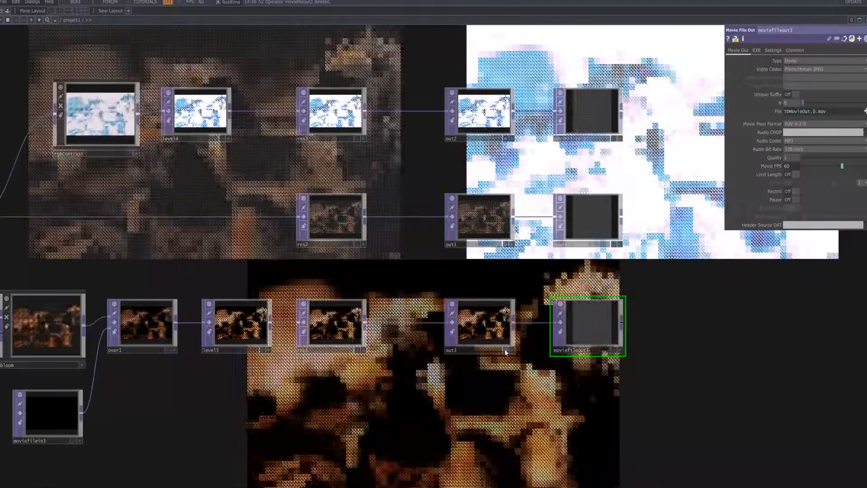
Look over the whole network against the three backdrop outputs, from the source clip to the Movie File Outs, then inspect the slope1 chain.
left_click_drag(500, 283, 527, 342)
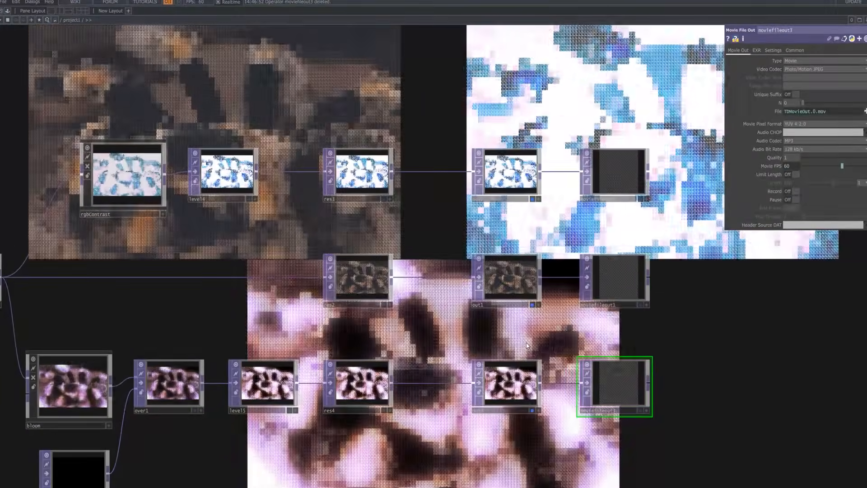
scroll(525, 342, "down", 10)
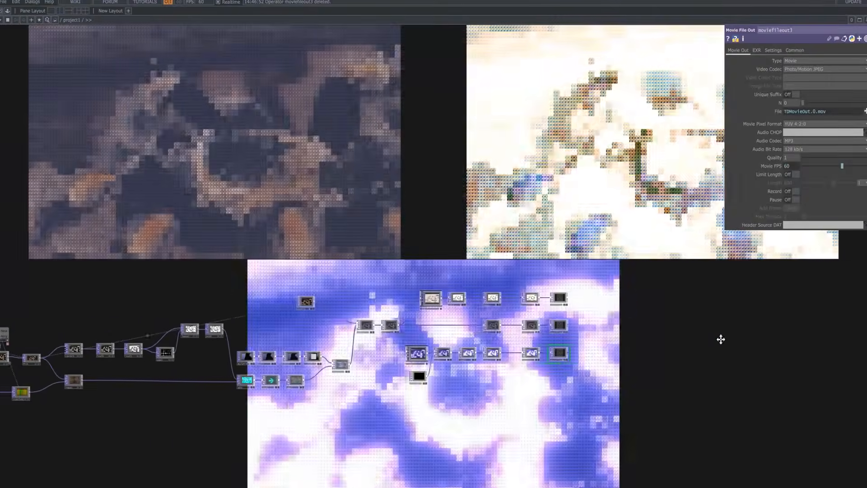
left_click_drag(721, 340, 806, 336)
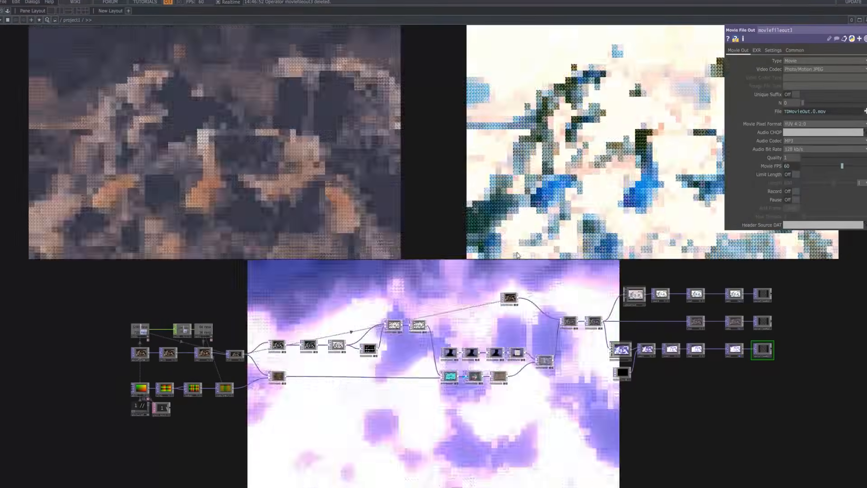
left_click_drag(523, 261, 518, 287)
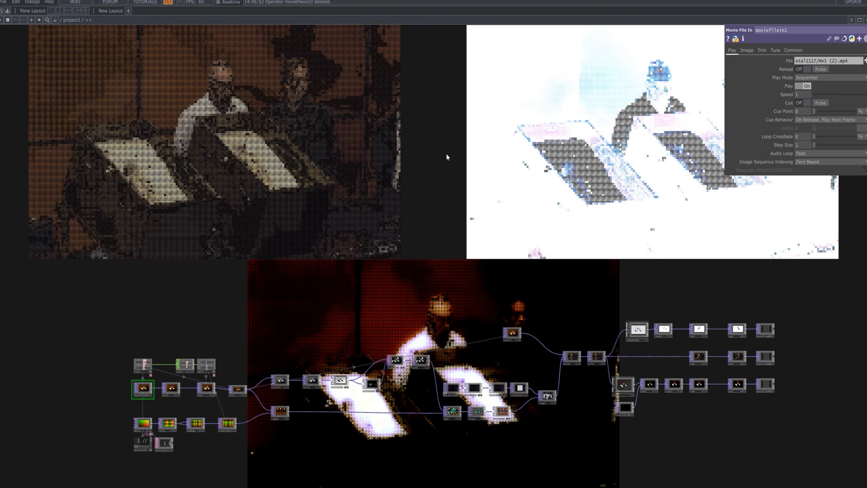
scroll(446, 154, "down", 4)
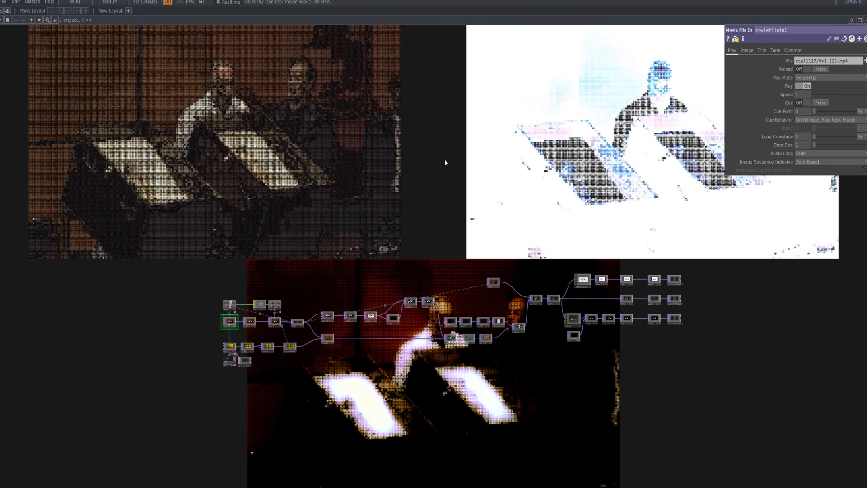
scroll(444, 159, "up", 4)
left_click_drag(402, 159, 416, 41)
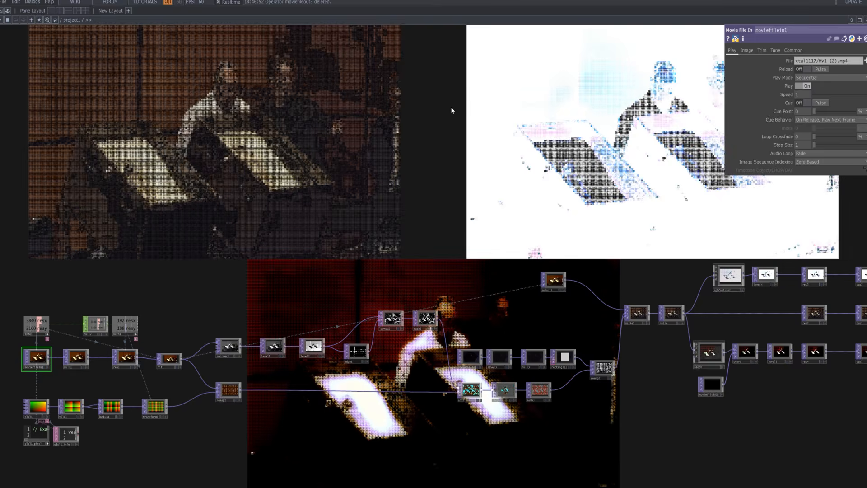
left_click_drag(448, 117, 305, 127)
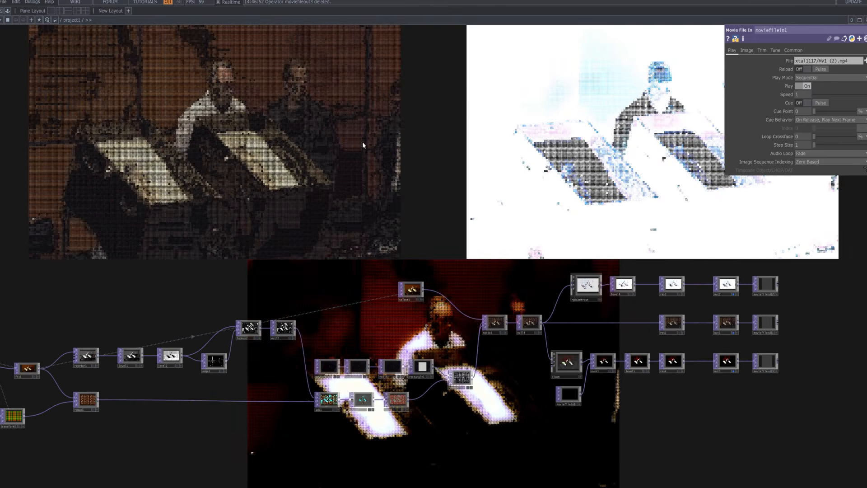
left_click_drag(425, 154, 418, 155)
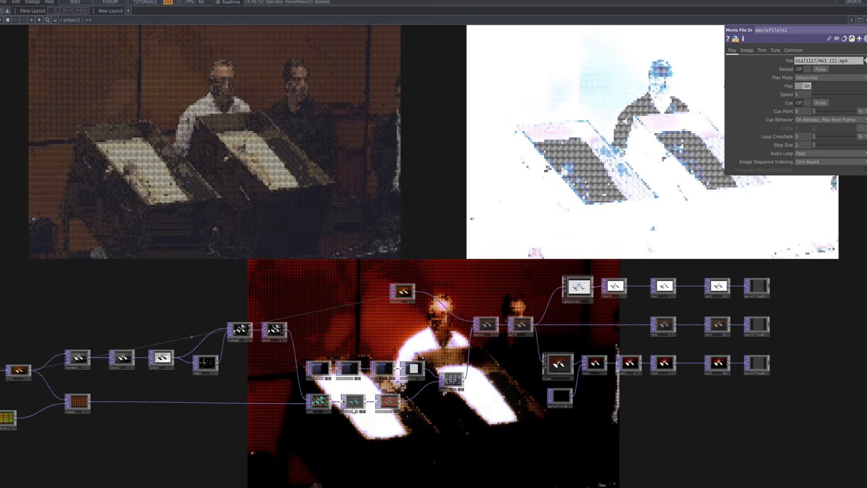
scroll(354, 411, "up", 3)
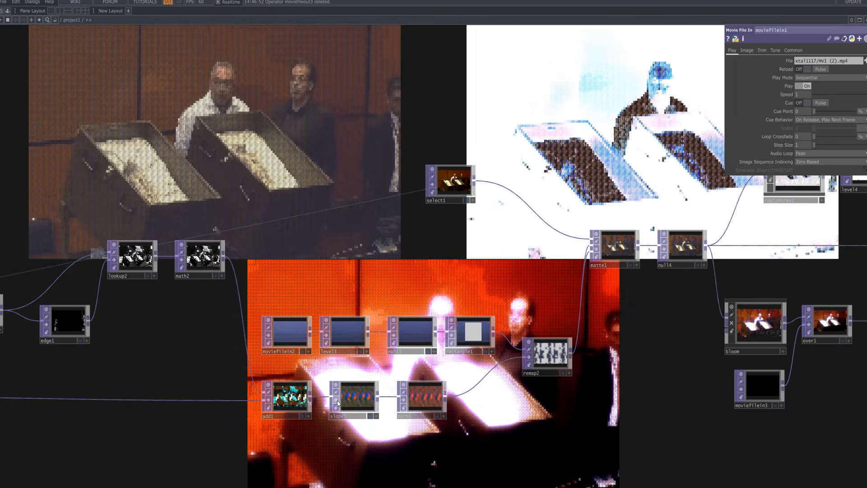